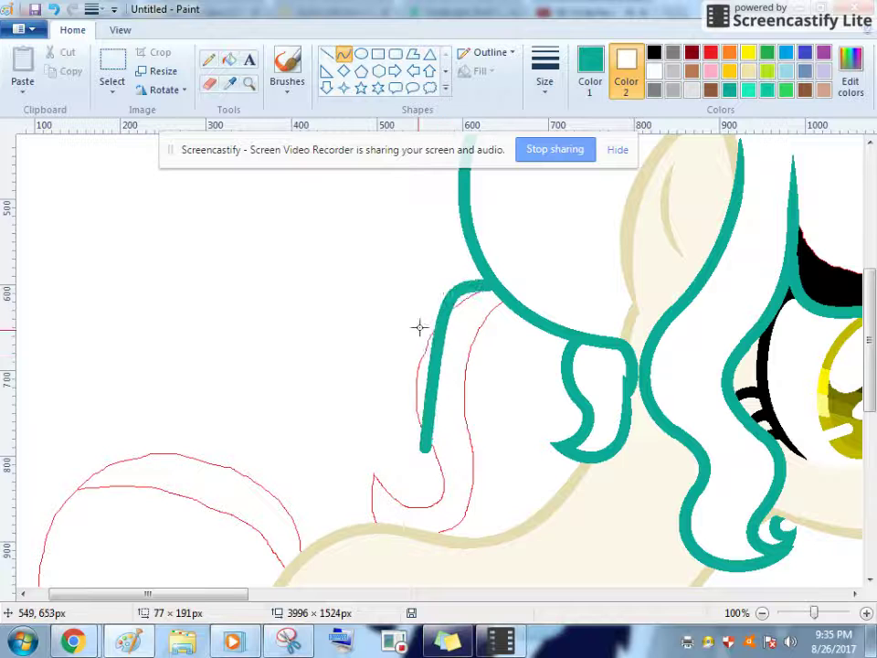
# Redraw the upper outer edge of the loose mane lock behind the neck with a teal curve following the red sketch
pyautogui.rightClick(429, 351)
pyautogui.click(436, 362)
pyautogui.moveTo(416, 414)
pyautogui.mouseDown()
pyautogui.moveTo(479, 293)
pyautogui.moveTo(494, 290)
pyautogui.mouseUp()
pyautogui.moveTo(432, 374); pyautogui.dragTo(423, 311)
pyautogui.scroll(-2, 389, 332)
pyautogui.scroll(1, 418, 365)
pyautogui.click(420, 364)
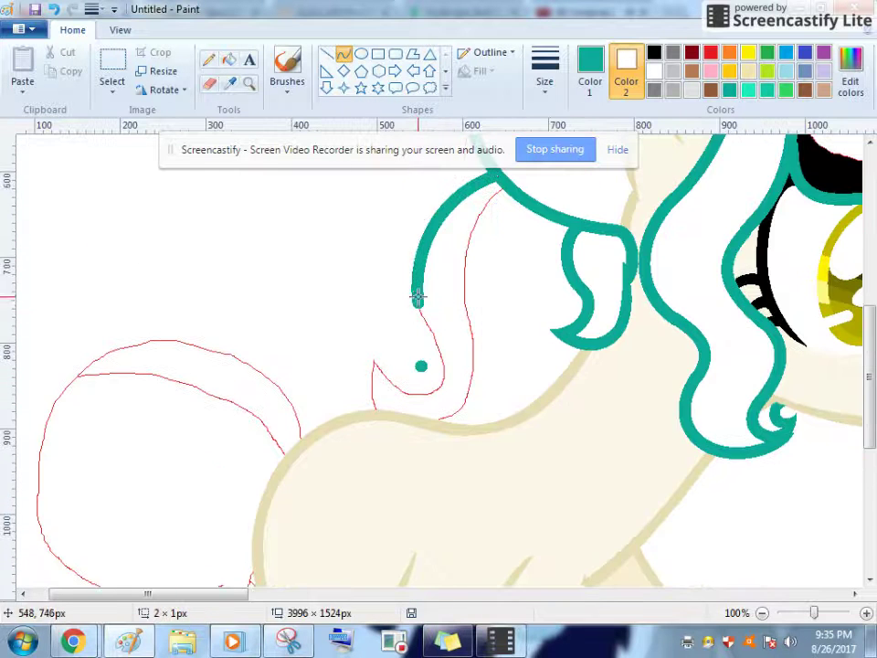
# Continue the mane lock's outer outline downward with a teal S-shaped curve spanning about 29 × 90 px
pyautogui.click(248, 84)
pyautogui.click(370, 309)
pyautogui.click(406, 340)
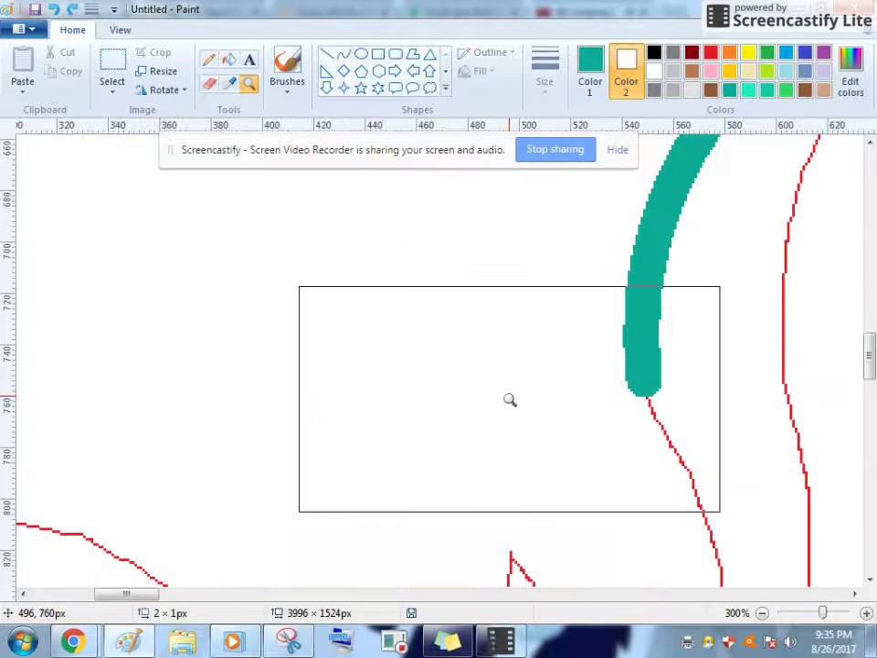
pyautogui.rightClick(566, 475)
pyautogui.click(541, 340)
pyautogui.click(346, 58)
pyautogui.moveTo(293, 194); pyautogui.dragTo(366, 424)
pyautogui.moveTo(347, 312)
pyautogui.mouseDown()
pyautogui.moveTo(302, 284)
pyautogui.moveTo(355, 296)
pyautogui.mouseUp()
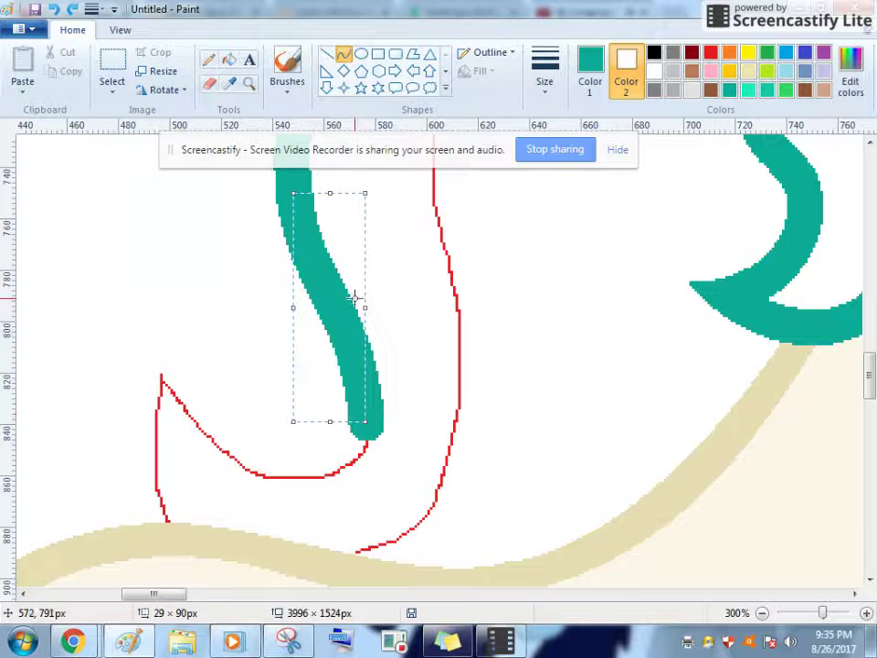
# Outline the mane lock's hooked tip in teal down to the pony's back and sharpen its point
pyautogui.moveTo(149, 369)
pyautogui.mouseDown()
pyautogui.moveTo(370, 429)
pyautogui.moveTo(207, 454)
pyautogui.moveTo(332, 512)
pyautogui.moveTo(382, 496)
pyautogui.mouseUp()
pyautogui.scroll(-2, 235, 404)
pyautogui.moveTo(167, 242)
pyautogui.mouseDown()
pyautogui.moveTo(161, 425)
pyautogui.moveTo(177, 415)
pyautogui.moveTo(148, 367)
pyautogui.moveTo(156, 206)
pyautogui.moveTo(227, 292)
pyautogui.mouseUp()
pyautogui.click(201, 278)
pyautogui.moveTo(118, 350)
pyautogui.mouseDown()
pyautogui.moveTo(129, 209)
pyautogui.moveTo(105, 278)
pyautogui.moveTo(116, 270)
pyautogui.mouseUp()
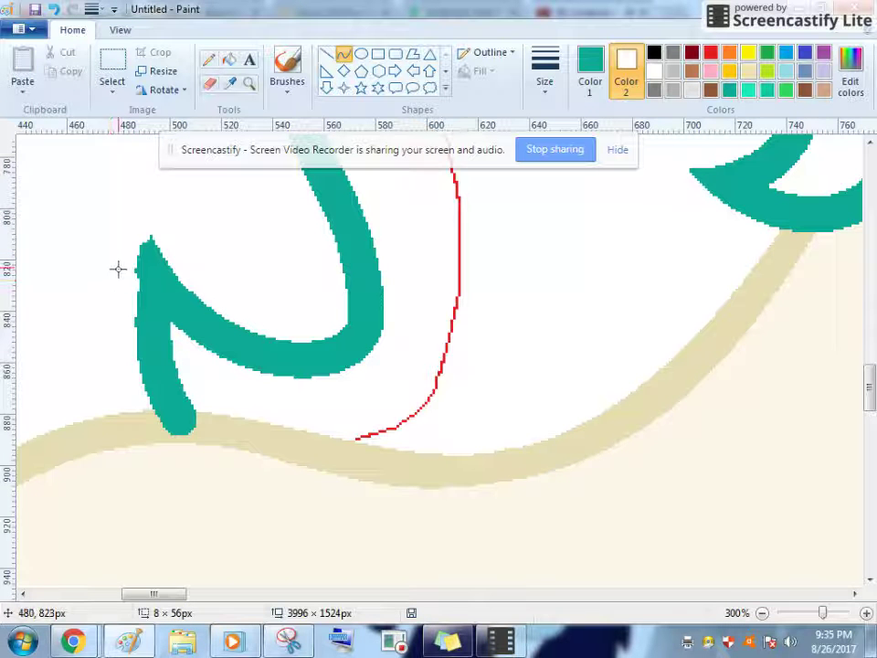
# Trace the mane lock's inner edge with a teal S-shaped curve from the main mane down to the back
pyautogui.click(253, 84)
pyautogui.rightClick(299, 357)
pyautogui.rightClick(299, 357)
pyautogui.scroll(4, 299, 357)
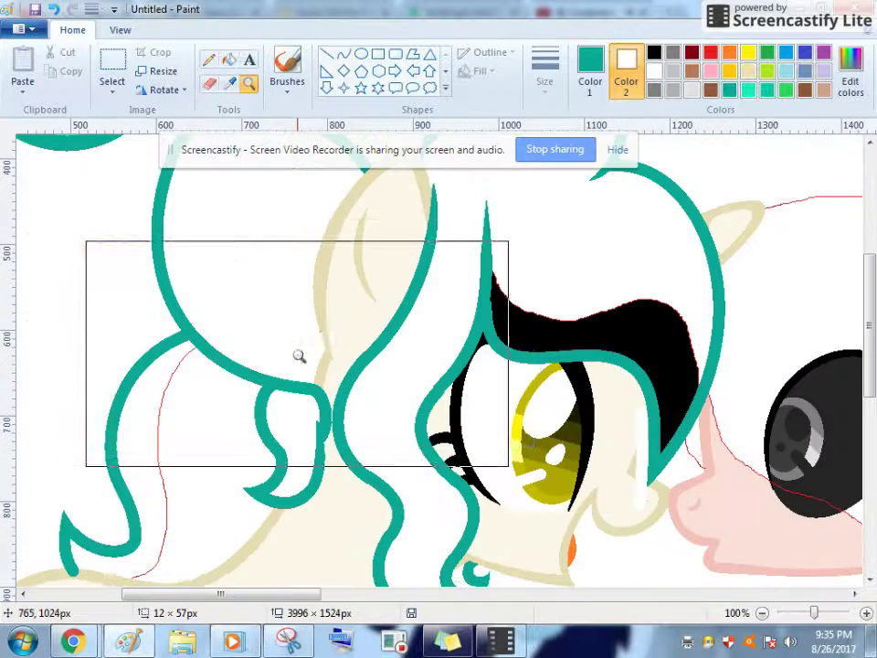
pyautogui.click(343, 54)
pyautogui.moveTo(202, 347)
pyautogui.mouseDown()
pyautogui.moveTo(135, 538)
pyautogui.moveTo(144, 572)
pyautogui.mouseUp()
pyautogui.moveTo(156, 457)
pyautogui.mouseDown()
pyautogui.moveTo(81, 408)
pyautogui.moveTo(225, 530)
pyautogui.moveTo(235, 530)
pyautogui.mouseUp()
pyautogui.moveTo(215, 490); pyautogui.dragTo(223, 492)
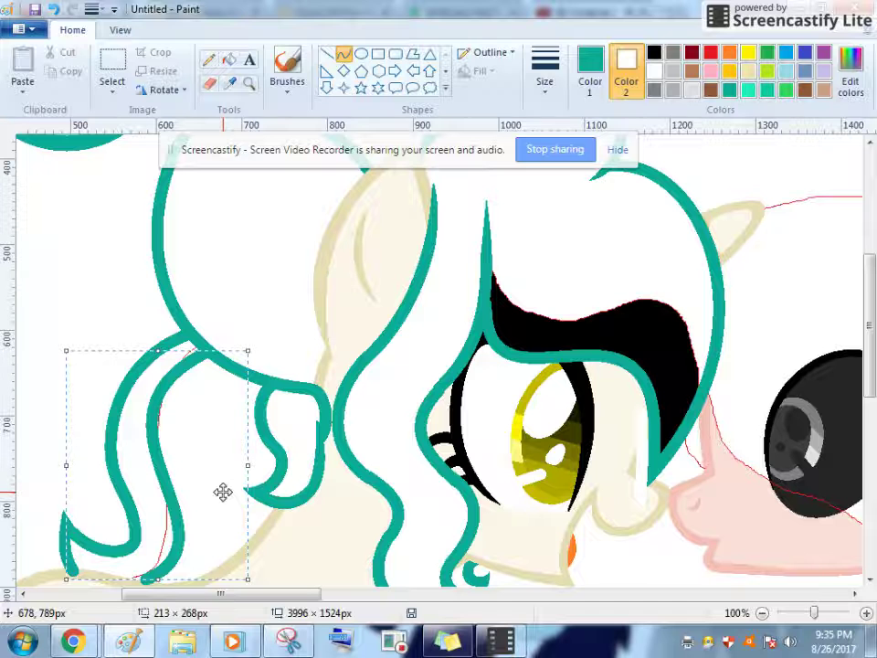
# Trace the tail's top arc and its rounded outer edge around to the underside with teal curves
pyautogui.click(244, 89)
pyautogui.rightClick(154, 468)
pyautogui.click(68, 390)
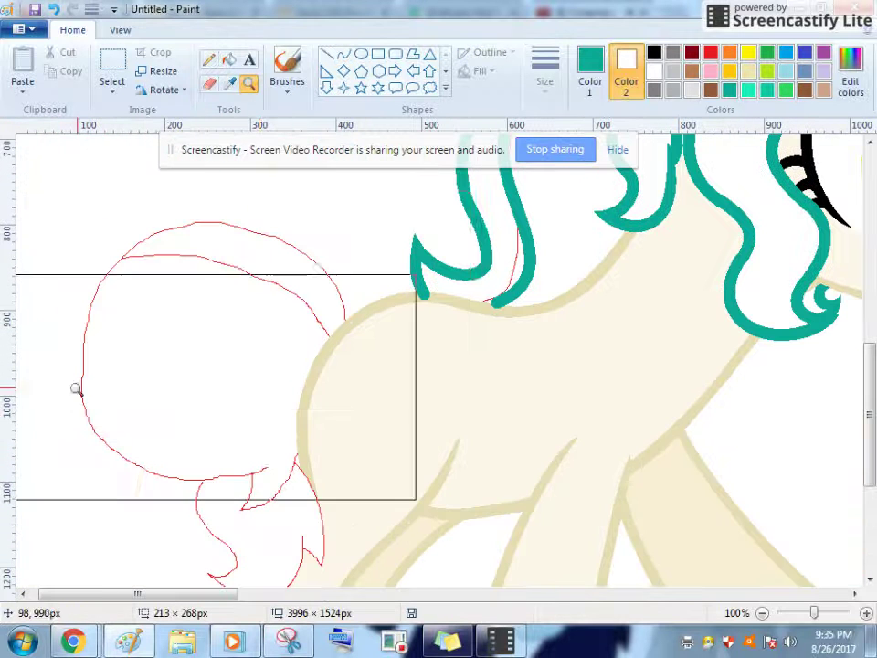
pyautogui.click(343, 55)
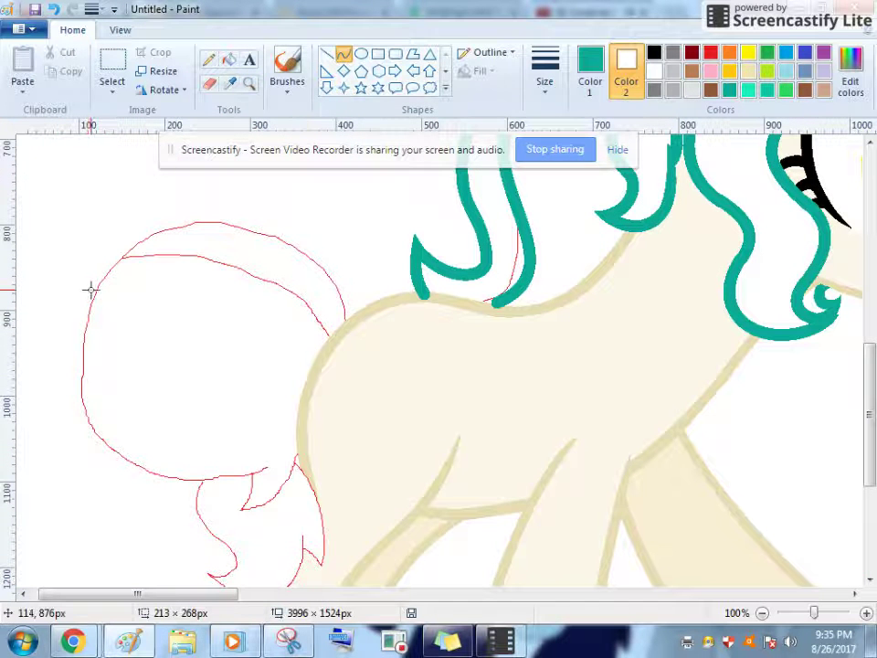
pyautogui.moveTo(96, 290); pyautogui.dragTo(348, 317)
pyautogui.moveTo(258, 238); pyautogui.dragTo(106, 203)
pyautogui.moveTo(170, 164); pyautogui.dragTo(323, 184)
pyautogui.scroll(-2, 274, 296)
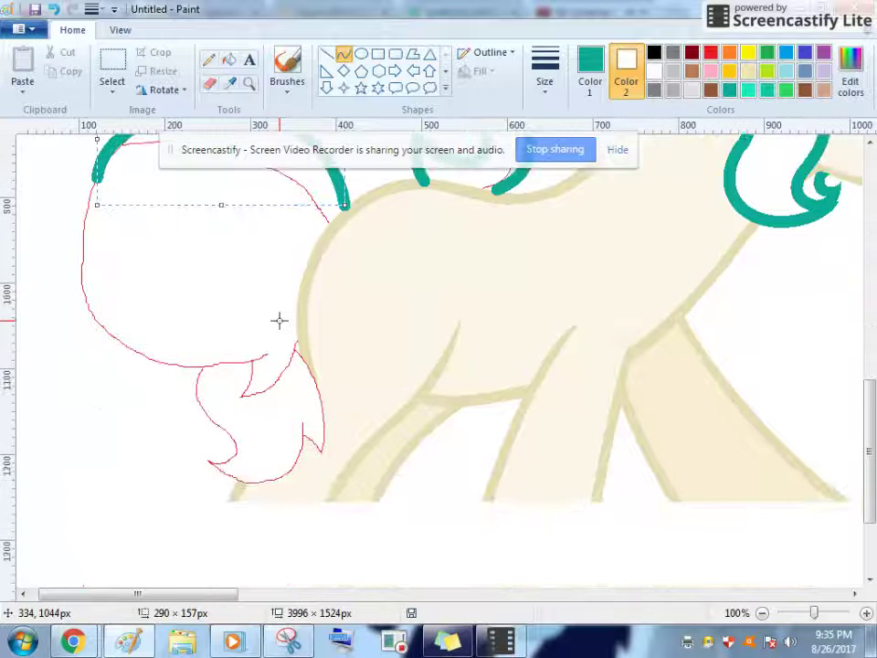
pyautogui.scroll(7, 279, 320)
pyautogui.scroll(-7, 279, 320)
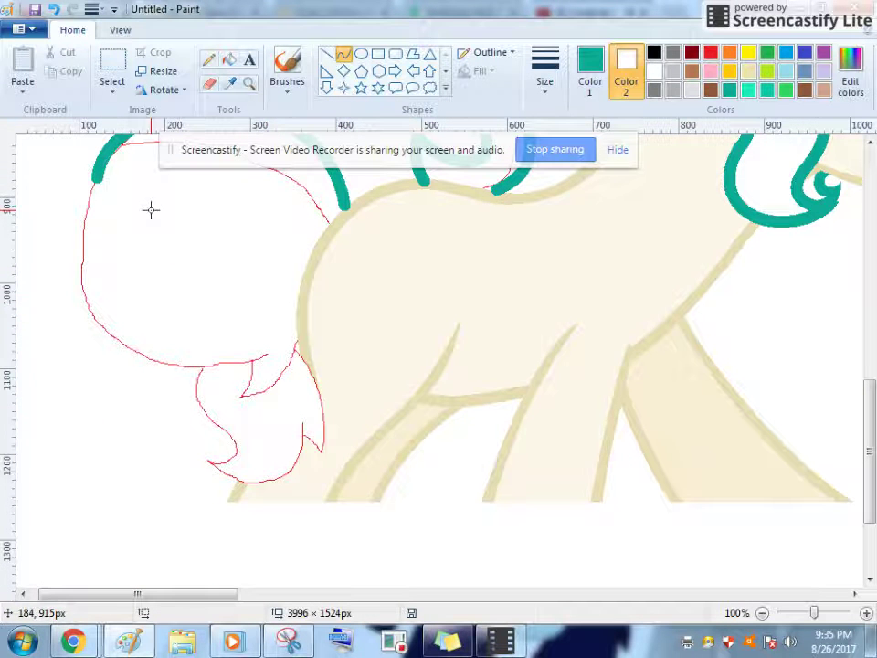
pyautogui.moveTo(95, 179)
pyautogui.mouseDown()
pyautogui.moveTo(255, 355)
pyautogui.moveTo(72, 291)
pyautogui.moveTo(115, 405)
pyautogui.moveTo(121, 401)
pyautogui.mouseUp()
pyautogui.click(179, 453)
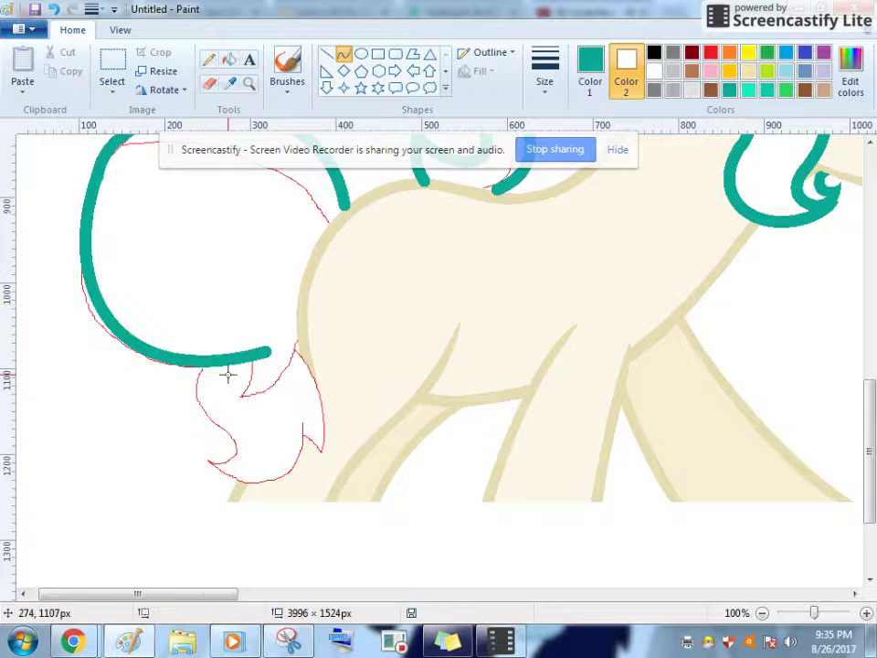
# Trace the inner line beneath the tail's top arc in teal, from the outer edge to the rump
pyautogui.click(249, 84)
pyautogui.scroll(5, 225, 377)
pyautogui.scroll(-5, 260, 311)
pyautogui.scroll(3, 260, 311)
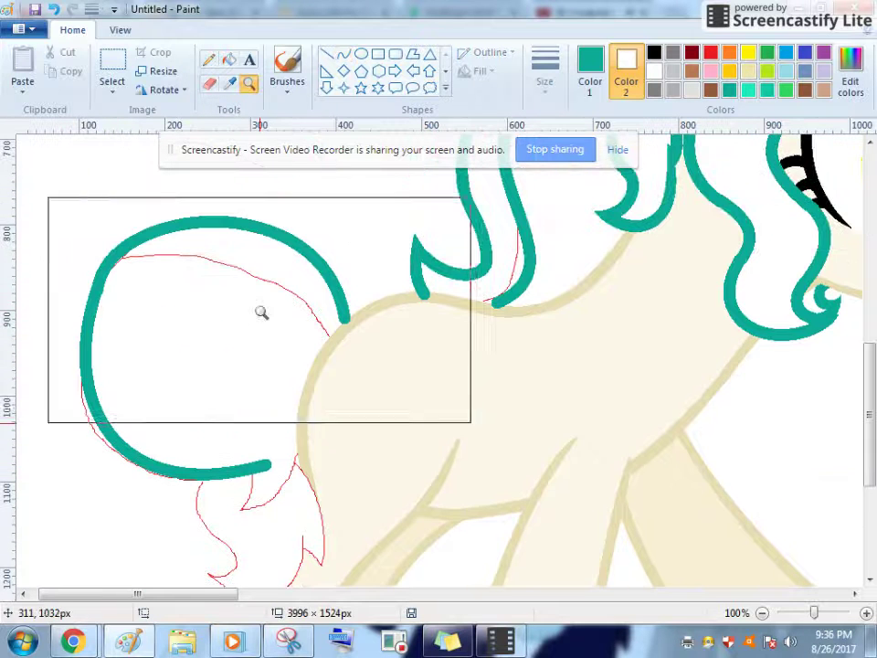
pyautogui.click(343, 53)
pyautogui.moveTo(112, 260); pyautogui.dragTo(269, 261)
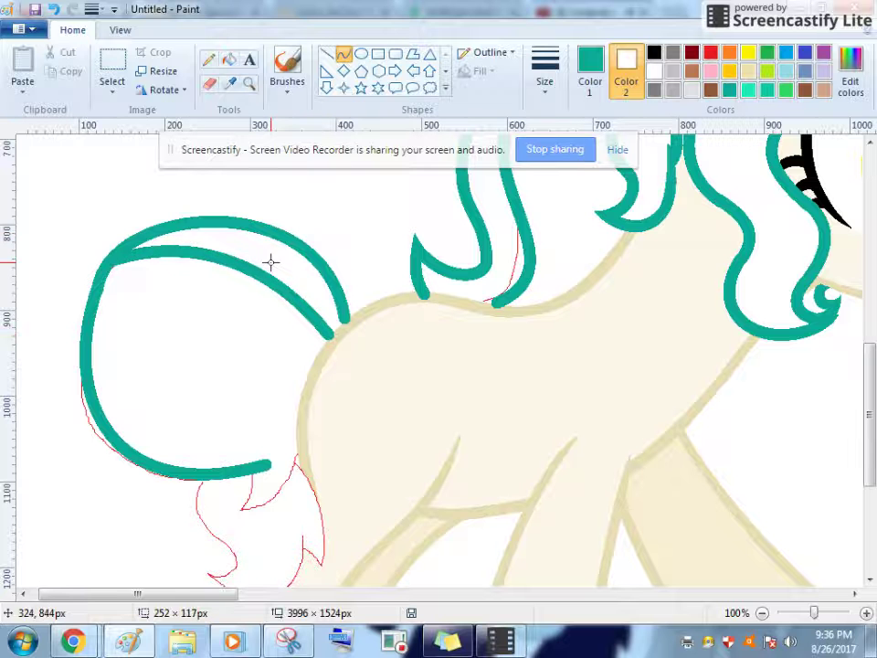
# Touch up the corner where the two upper tail curves meet with the Pencil
pyautogui.click(248, 83)
pyautogui.click(203, 298)
pyautogui.click(286, 305)
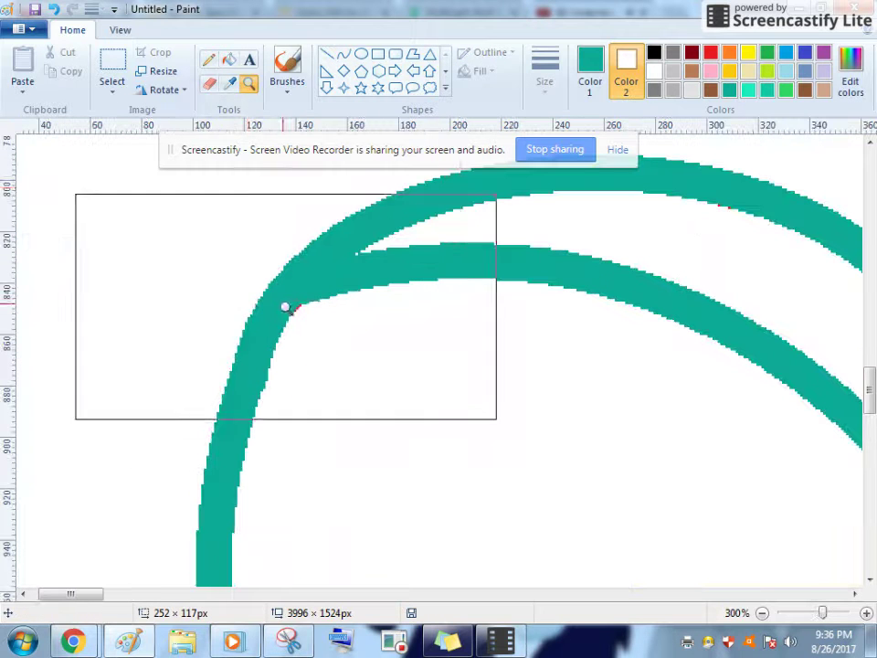
pyautogui.click(208, 59)
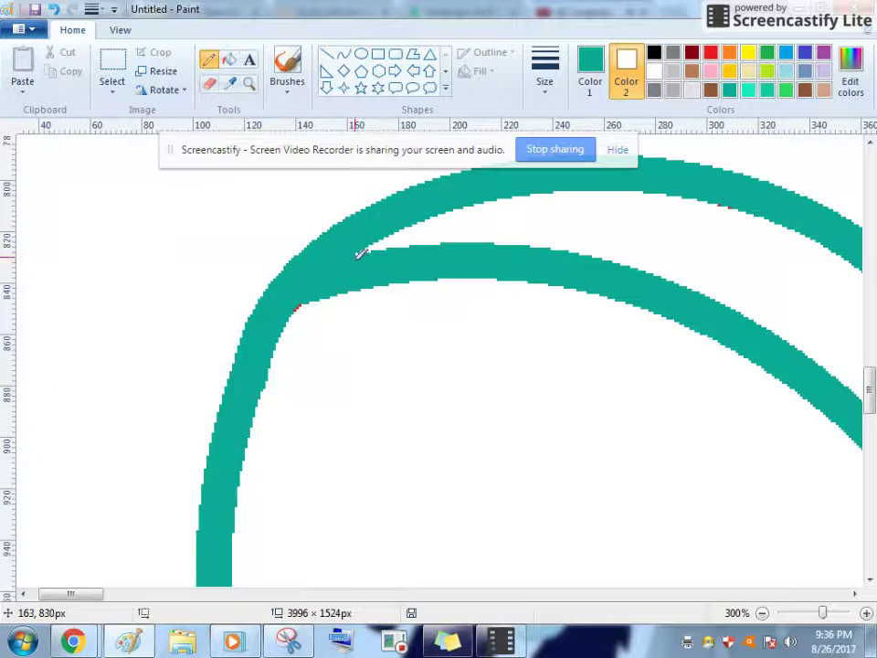
# Draw the pointed notch on the tail's underside with teal curves reaching the rump, and sharpen its tip with white
pyautogui.scroll(-5, 363, 245)
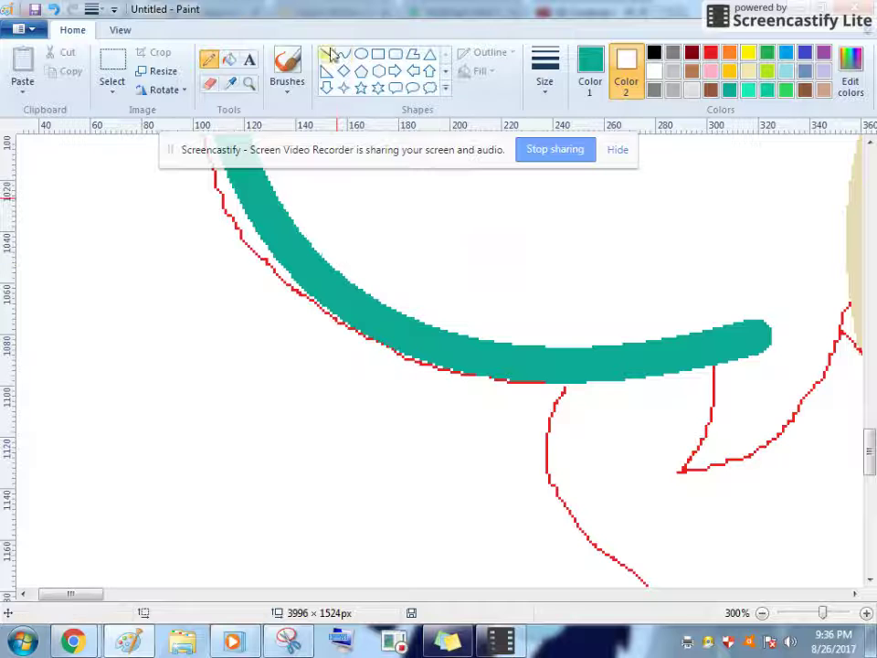
pyautogui.click(343, 54)
pyautogui.moveTo(662, 468); pyautogui.dragTo(701, 258)
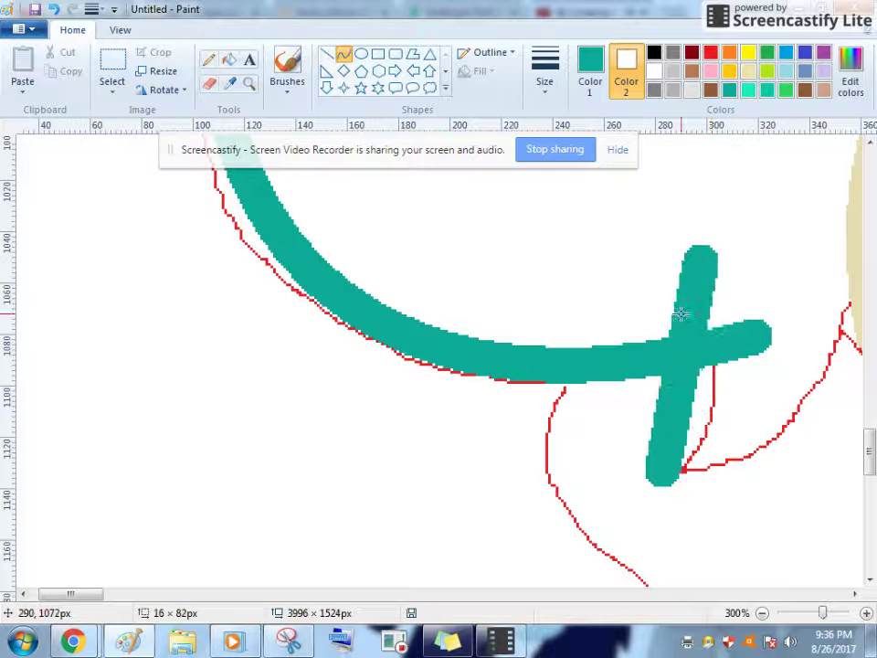
pyautogui.click(712, 436)
pyautogui.click(734, 360)
pyautogui.moveTo(74, 617); pyautogui.dragTo(99, 606)
pyautogui.moveTo(261, 473)
pyautogui.mouseDown()
pyautogui.moveTo(420, 386)
pyautogui.moveTo(471, 292)
pyautogui.moveTo(381, 486)
pyautogui.moveTo(444, 390)
pyautogui.mouseUp()
pyautogui.moveTo(225, 498); pyautogui.dragTo(268, 405)
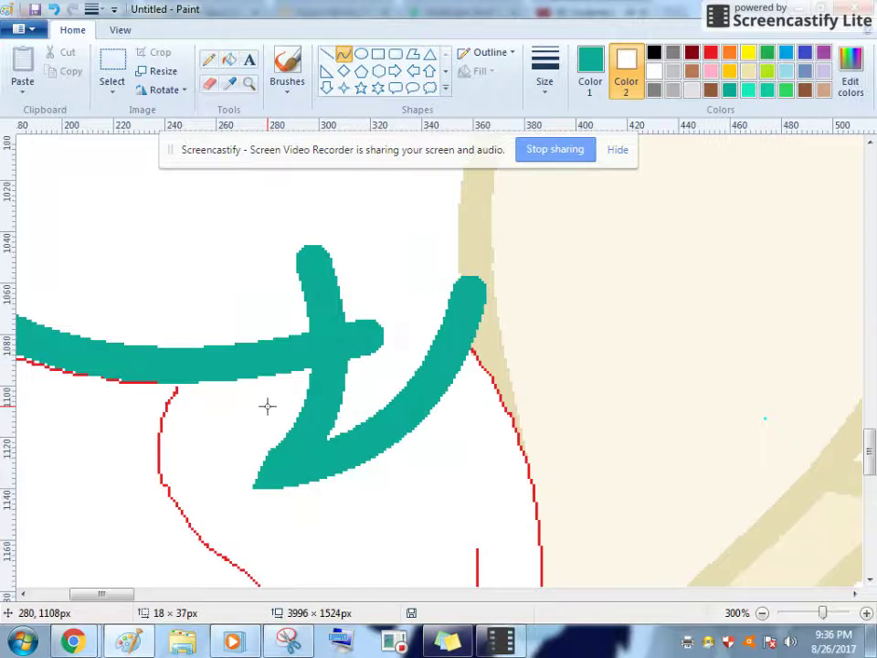
# Remove the excess teal ends above the tail notch with white curves and the Eraser, and refine its upper corner with the Pencil
pyautogui.moveTo(216, 329); pyautogui.dragTo(394, 294)
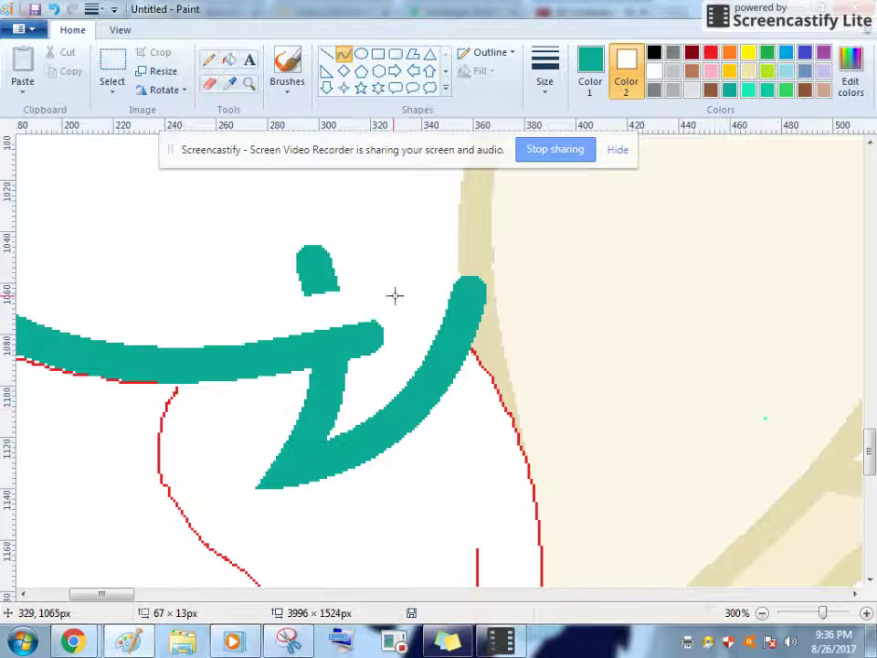
pyautogui.doubleClick(348, 303)
pyautogui.moveTo(353, 403); pyautogui.dragTo(310, 229)
pyautogui.moveTo(361, 303)
pyautogui.mouseDown()
pyautogui.moveTo(382, 310)
pyautogui.moveTo(361, 332)
pyautogui.mouseUp()
pyautogui.click(378, 312)
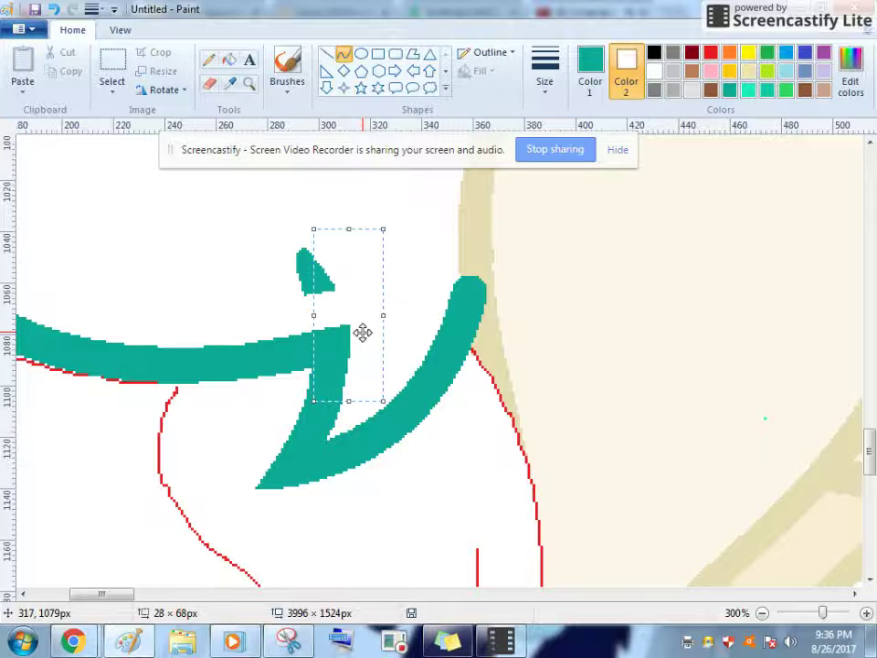
pyautogui.click(208, 90)
pyautogui.click(304, 259)
pyautogui.click(345, 54)
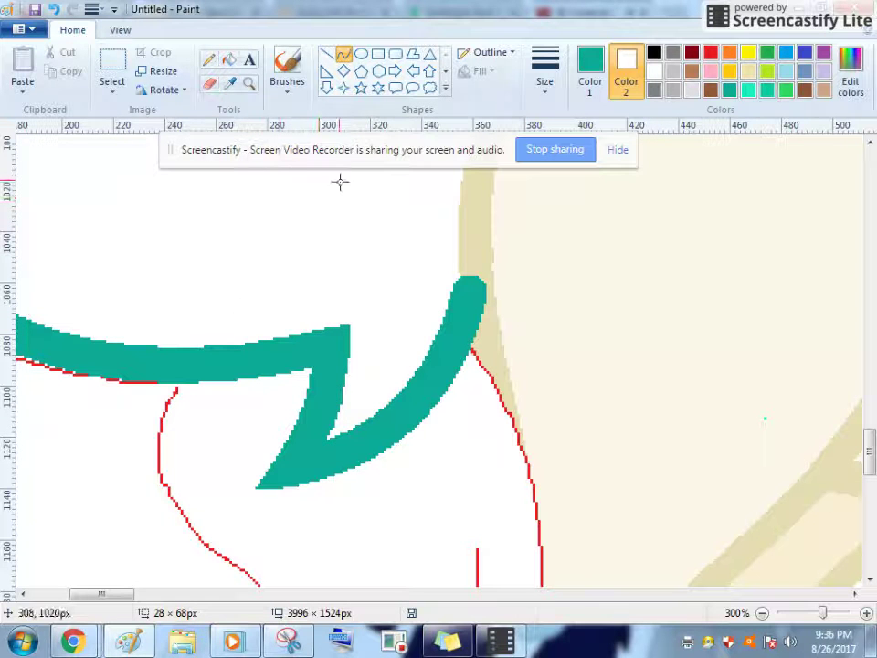
pyautogui.click(208, 59)
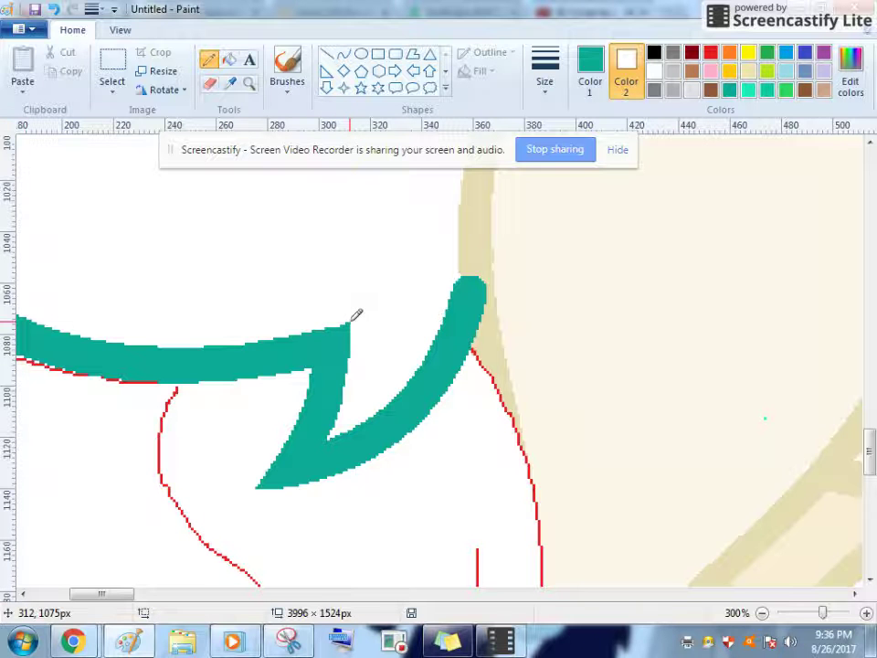
# Trace both side edges of the tail's lower strand with teal curves following the red sketch
pyautogui.scroll(-3, 347, 285)
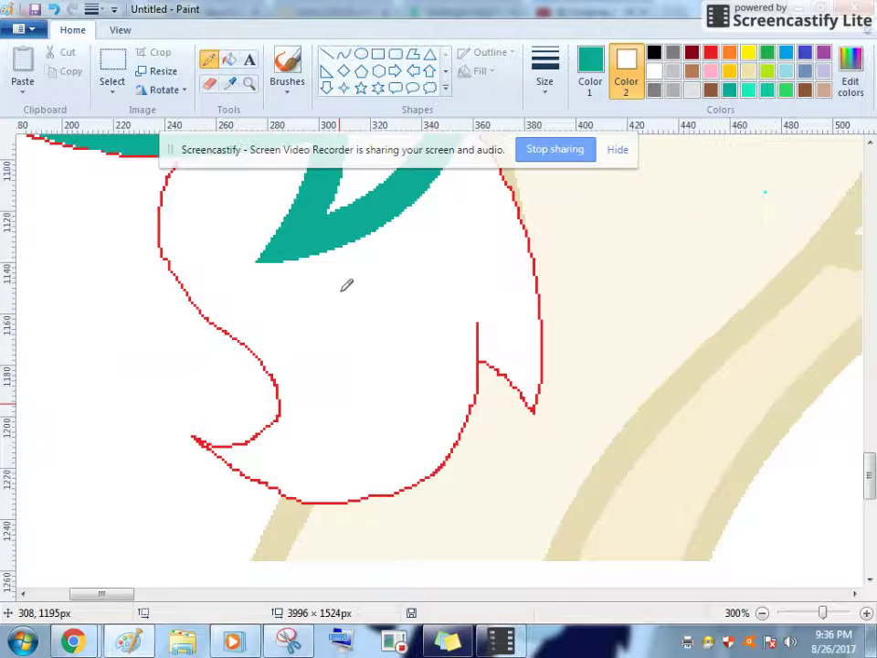
pyautogui.click(341, 59)
pyautogui.scroll(2, 254, 336)
pyautogui.moveTo(178, 261); pyautogui.dragTo(264, 470)
pyautogui.moveTo(209, 377)
pyautogui.mouseDown()
pyautogui.moveTo(173, 368)
pyautogui.moveTo(125, 373)
pyautogui.mouseUp()
pyautogui.moveTo(167, 401); pyautogui.dragTo(189, 426)
pyautogui.moveTo(466, 172); pyautogui.dragTo(525, 535)
pyautogui.moveTo(518, 411)
pyautogui.mouseDown()
pyautogui.moveTo(513, 352)
pyautogui.moveTo(523, 292)
pyautogui.moveTo(590, 360)
pyautogui.mouseUp()
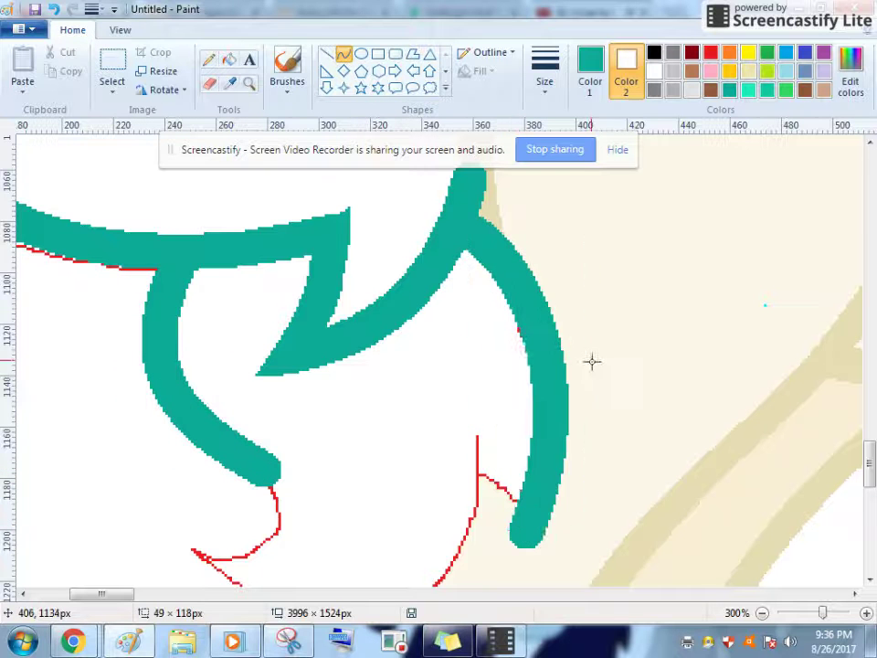
# Trace the inner bend of the lower tail strand's curled tip with a teal curve
pyautogui.scroll(-3, 576, 364)
pyautogui.moveTo(194, 336); pyautogui.dragTo(263, 242)
pyautogui.moveTo(258, 290); pyautogui.dragTo(278, 347)
pyautogui.moveTo(278, 347); pyautogui.dragTo(290, 282)
pyautogui.click(382, 258)
# Sweep the lower strand's bottom outline up to the fork and draw the fork's connecting edge in teal
pyautogui.moveTo(189, 296); pyautogui.dragTo(469, 202)
pyautogui.moveTo(363, 306); pyautogui.dragTo(255, 456)
pyautogui.moveTo(462, 365); pyautogui.dragTo(526, 383)
pyautogui.click(569, 282)
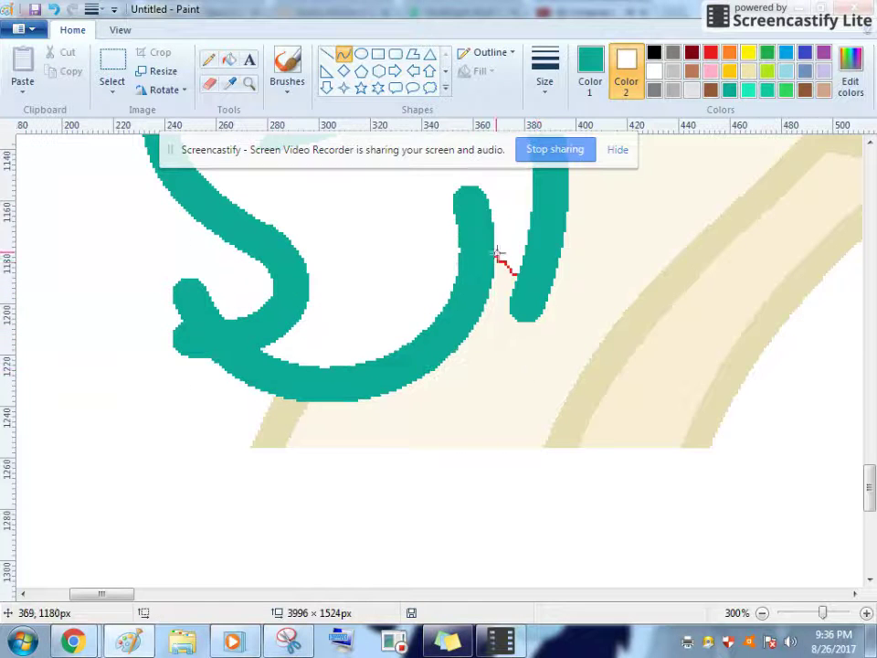
pyautogui.scroll(1, 471, 341)
pyautogui.moveTo(411, 319)
pyautogui.mouseDown()
pyautogui.moveTo(522, 462)
pyautogui.moveTo(500, 354)
pyautogui.moveTo(525, 368)
pyautogui.mouseUp()
# Taper the lower strand's curled tip to a point and trim the stub inside the fork with white curves and the Eraser
pyautogui.moveTo(131, 411)
pyautogui.mouseDown()
pyautogui.moveTo(244, 405)
pyautogui.moveTo(211, 426)
pyautogui.moveTo(254, 410)
pyautogui.mouseUp()
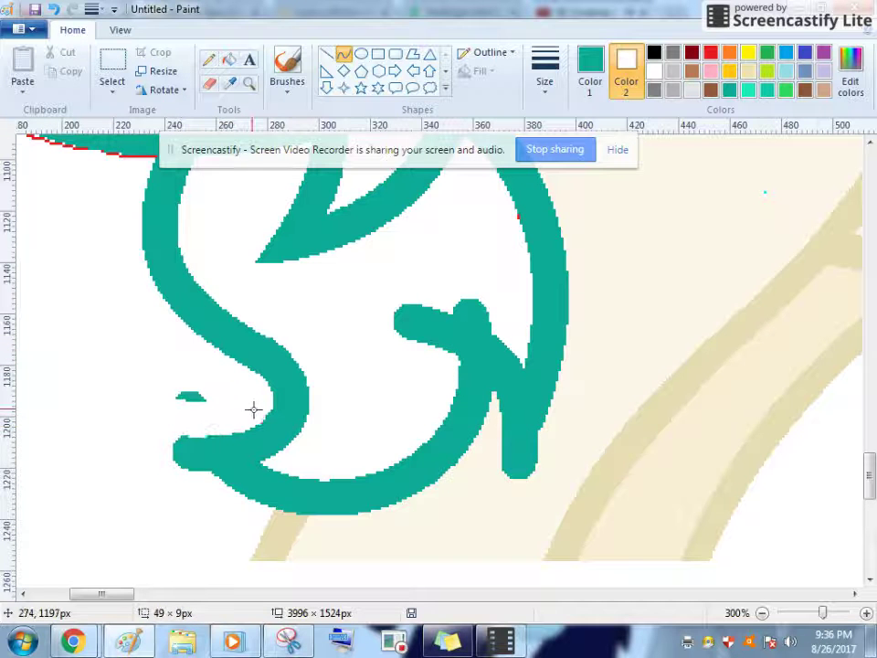
pyautogui.click(209, 84)
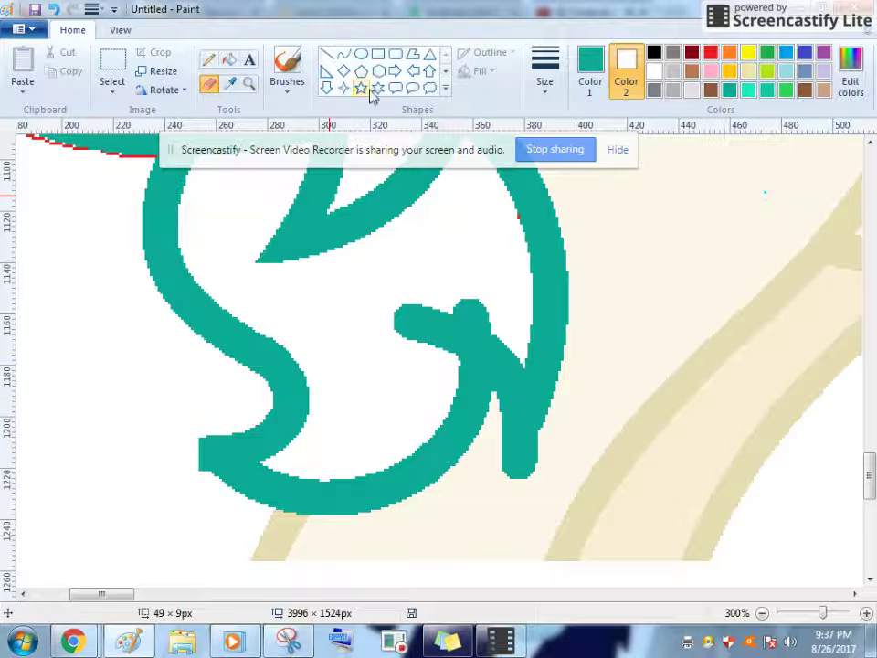
pyautogui.click(347, 59)
pyautogui.moveTo(163, 386)
pyautogui.mouseDown()
pyautogui.moveTo(220, 518)
pyautogui.moveTo(245, 514)
pyautogui.mouseUp()
pyautogui.moveTo(236, 508)
pyautogui.mouseDown()
pyautogui.moveTo(190, 480)
pyautogui.moveTo(219, 479)
pyautogui.mouseUp()
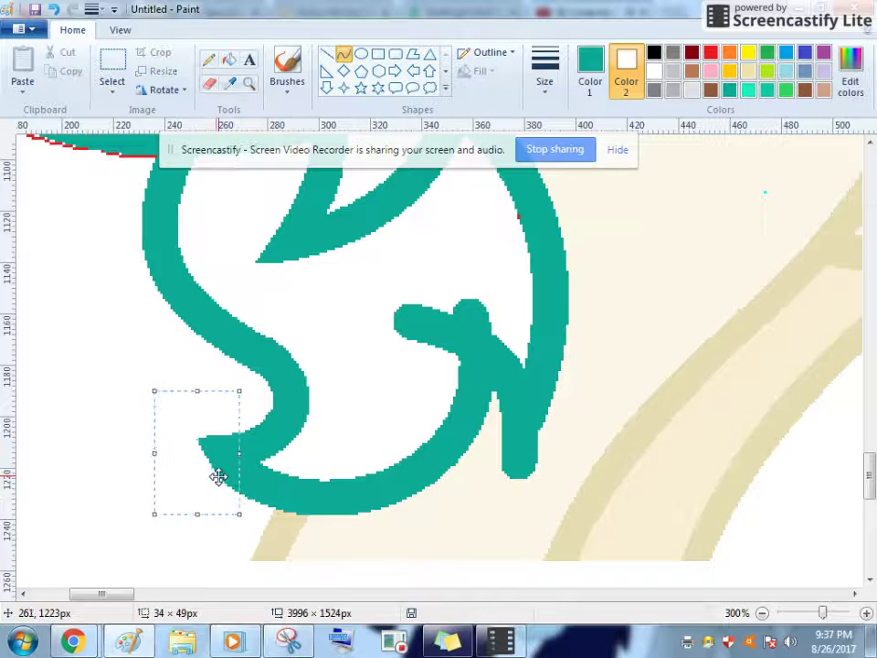
pyautogui.moveTo(442, 295)
pyautogui.mouseDown()
pyautogui.moveTo(376, 442)
pyautogui.moveTo(450, 396)
pyautogui.moveTo(439, 399)
pyautogui.mouseUp()
pyautogui.moveTo(458, 351); pyautogui.dragTo(459, 351)
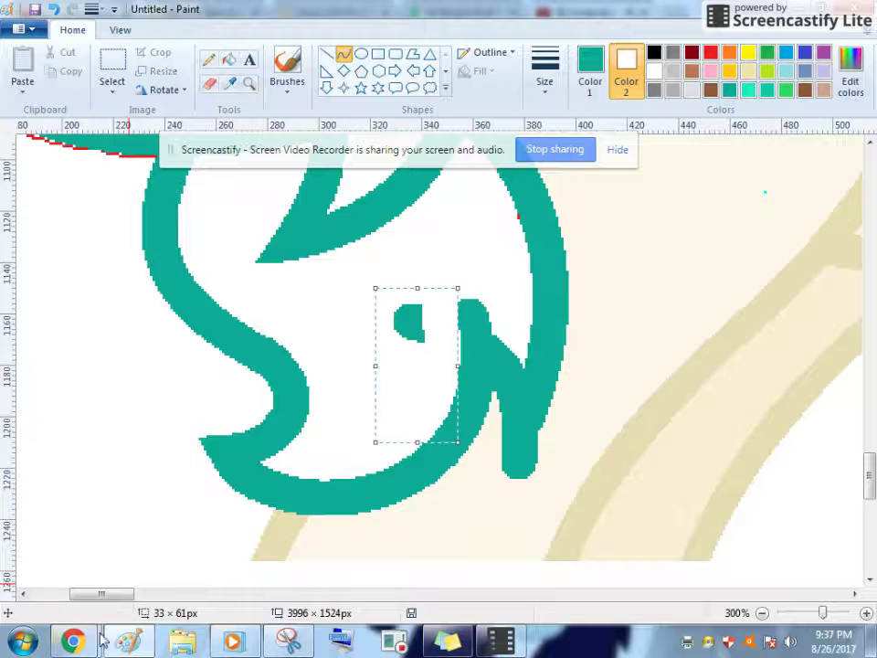
pyautogui.click(73, 642)
pyautogui.click(119, 566)
pyautogui.click(129, 650)
pyautogui.click(129, 641)
# Trim the rounded end above the fork's peak with a white curve and erase the leftover teal fragment beside it
pyautogui.click(417, 276)
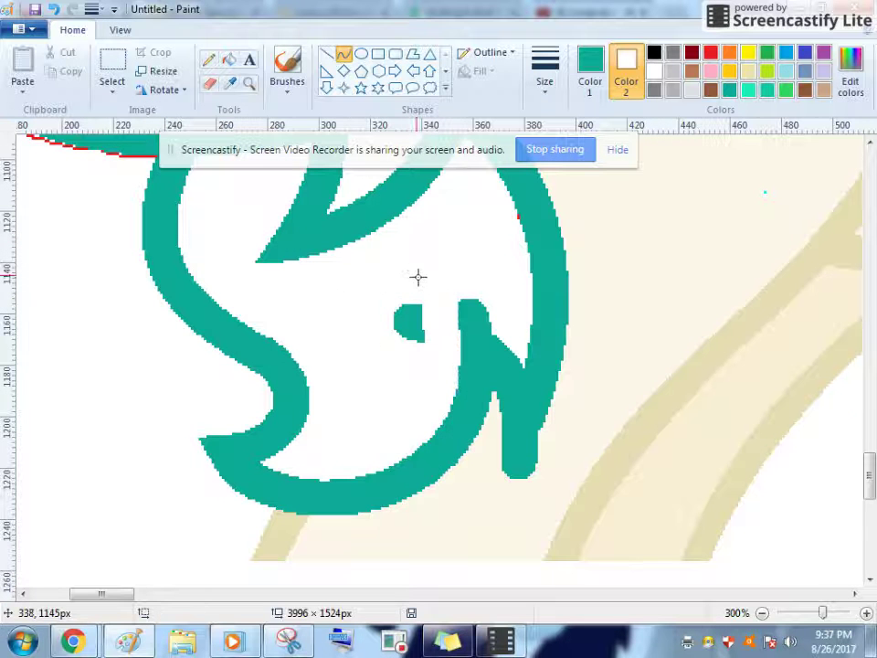
pyautogui.click(484, 307)
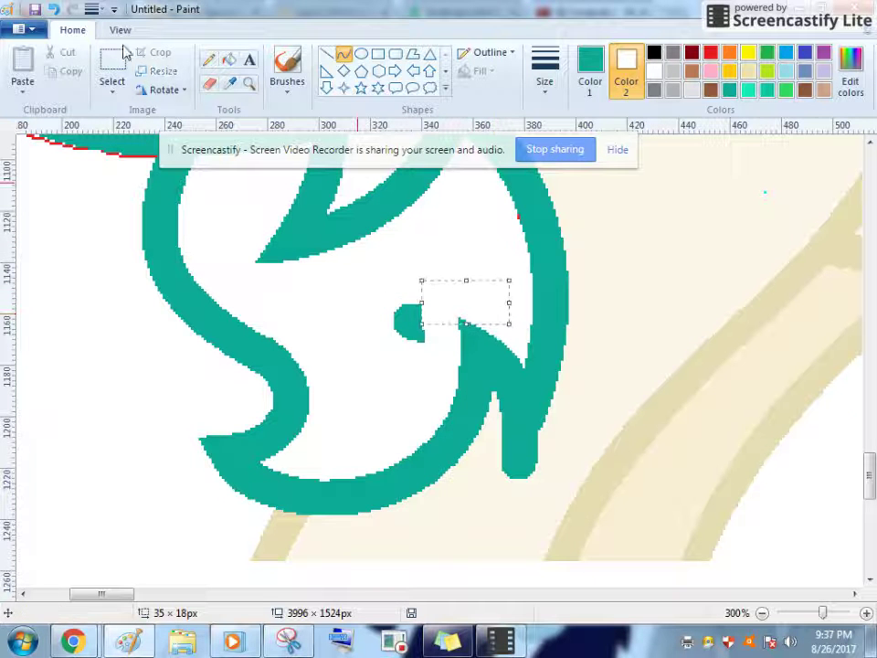
pyautogui.moveTo(367, 313)
pyautogui.mouseDown()
pyautogui.moveTo(405, 307)
pyautogui.moveTo(401, 339)
pyautogui.mouseUp()
pyautogui.click(346, 54)
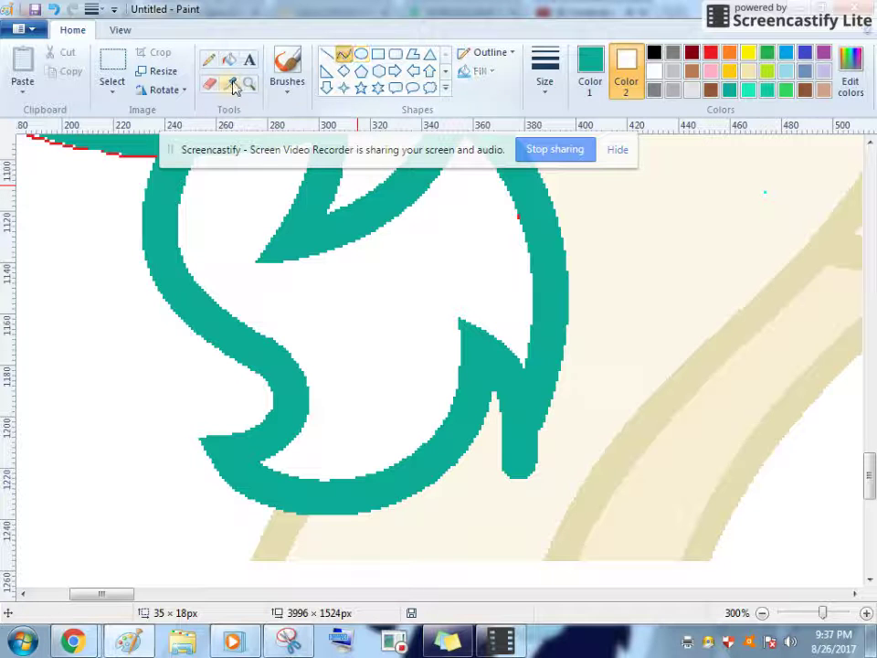
# Pick the body's cream color and use a curve in it to taper the strand's second tip to a sharp point
pyautogui.click(232, 84)
pyautogui.click(593, 358)
pyautogui.moveTo(473, 505)
pyautogui.mouseDown()
pyautogui.moveTo(615, 240)
pyautogui.moveTo(552, 413)
pyautogui.moveTo(540, 472)
pyautogui.mouseUp()
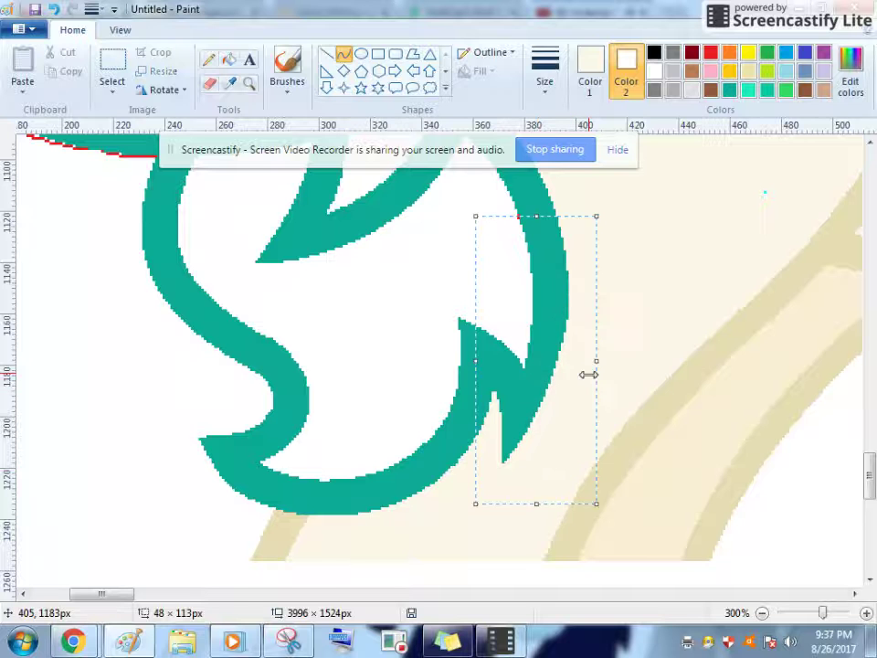
# Pick the body outline's beige and draw curves along the back to trim the rounded ends of the tail and mane strands
pyautogui.scroll(3, 587, 372)
pyautogui.click(250, 88)
pyautogui.rightClick(391, 429)
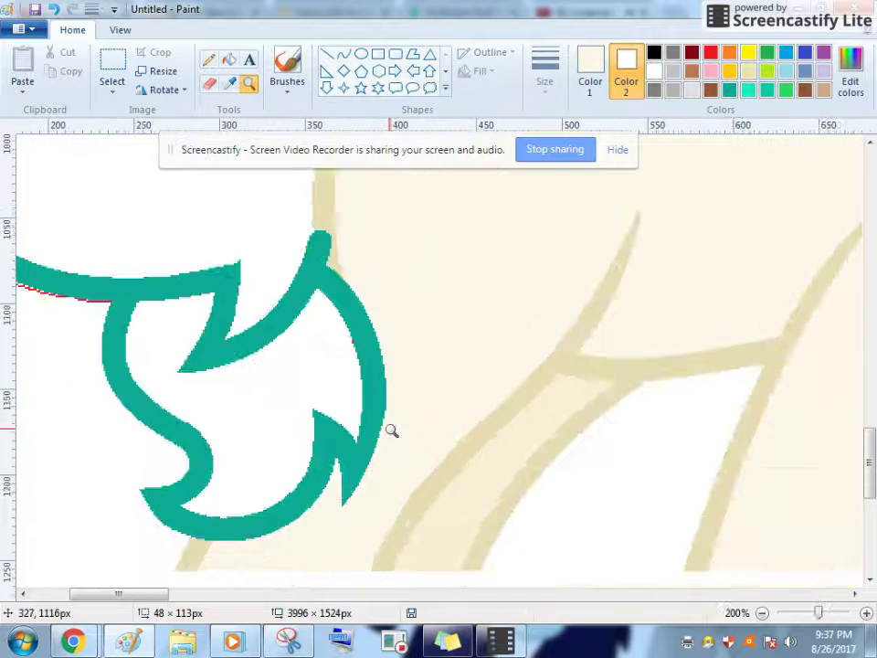
pyautogui.rightClick(384, 425)
pyautogui.rightClick(341, 346)
pyautogui.click(169, 321)
pyautogui.click(344, 305)
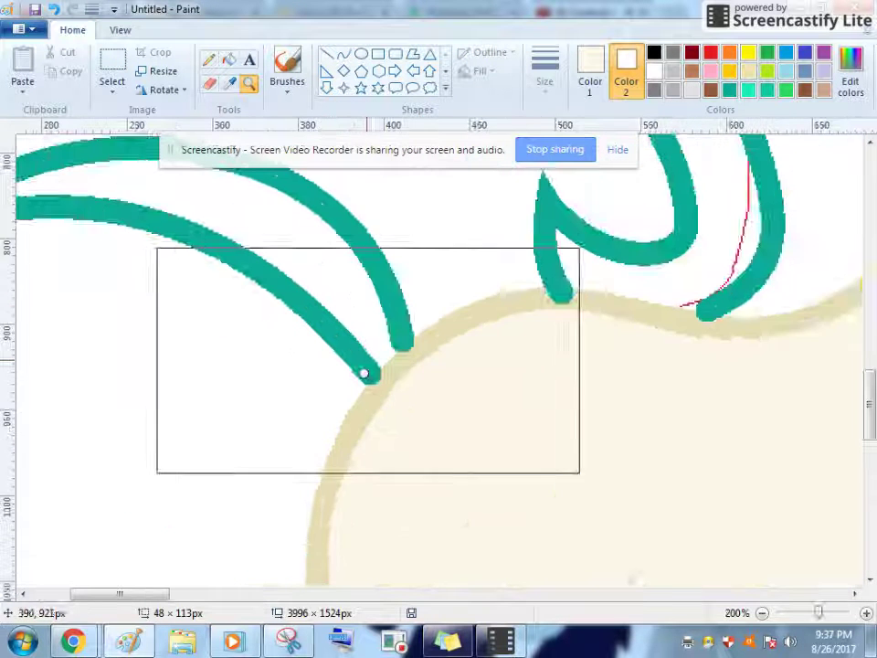
pyautogui.click(364, 372)
pyautogui.click(228, 83)
pyautogui.click(443, 360)
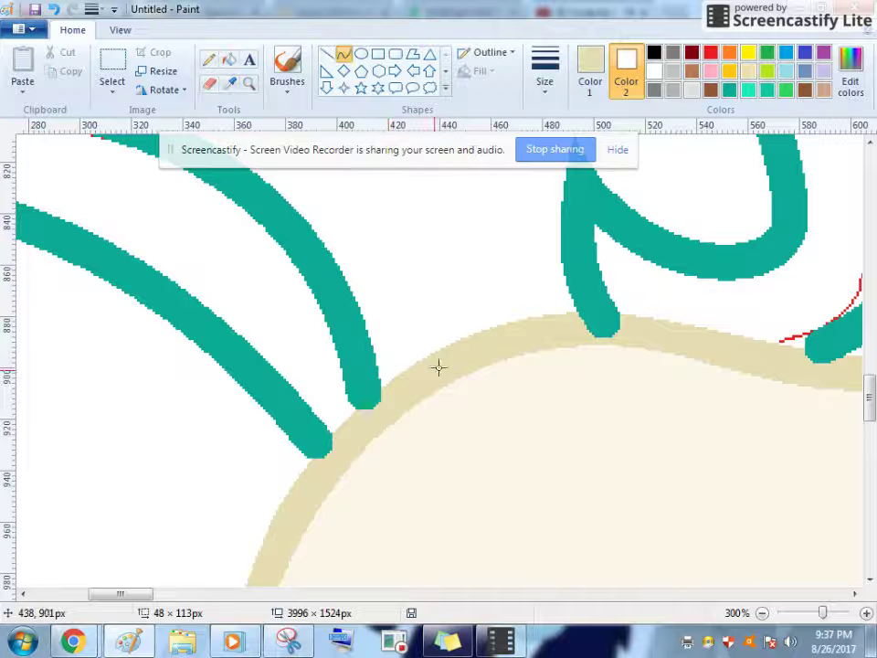
pyautogui.moveTo(306, 485)
pyautogui.mouseDown()
pyautogui.moveTo(416, 381)
pyautogui.moveTo(352, 421)
pyautogui.moveTo(380, 417)
pyautogui.mouseUp()
pyautogui.click(389, 387)
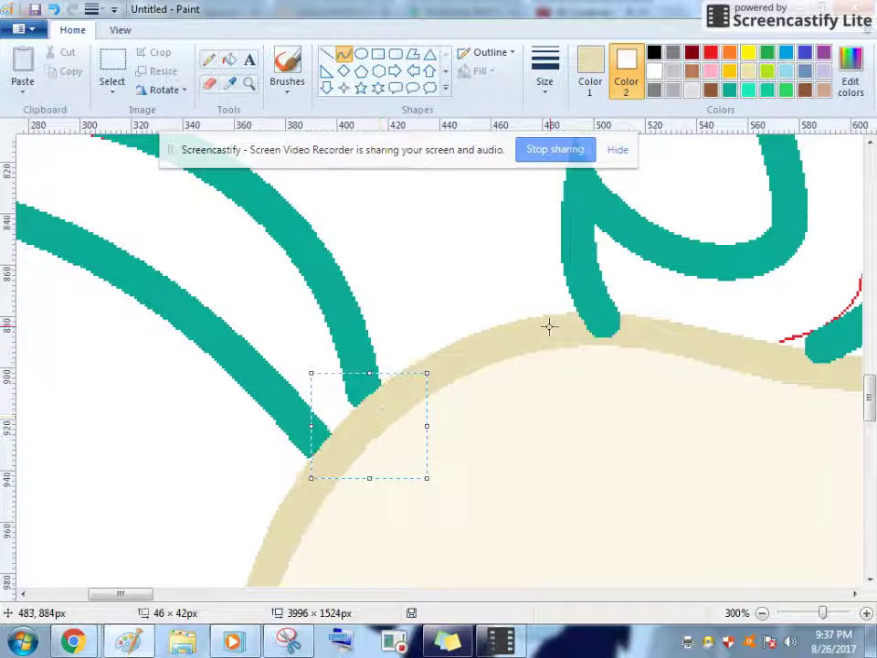
pyautogui.moveTo(132, 594)
pyautogui.mouseDown()
pyautogui.moveTo(182, 594)
pyautogui.moveTo(163, 595)
pyautogui.mouseUp()
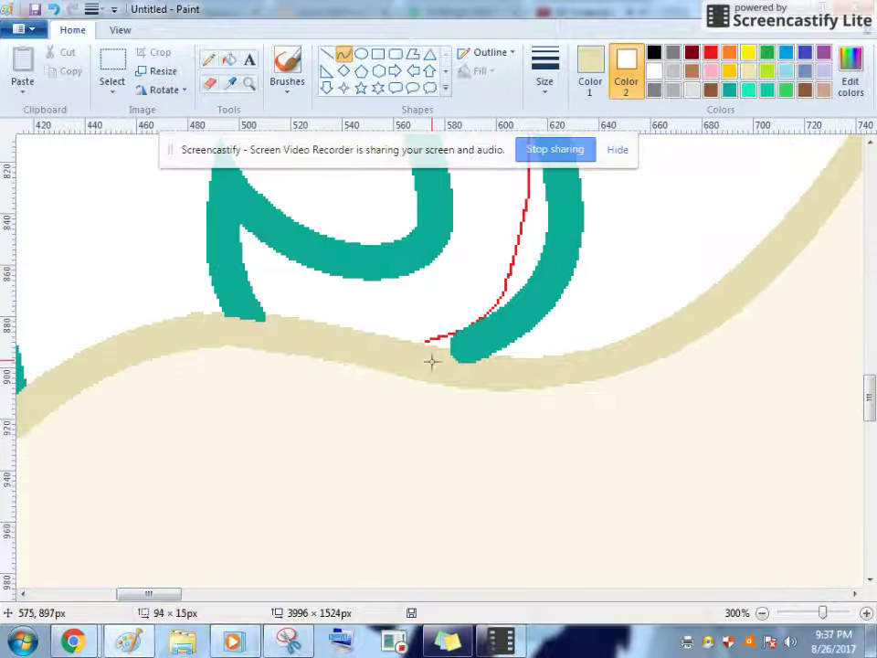
pyautogui.moveTo(489, 377)
pyautogui.mouseDown()
pyautogui.moveTo(337, 348)
pyautogui.moveTo(345, 327)
pyautogui.moveTo(387, 348)
pyautogui.moveTo(402, 367)
pyautogui.mouseUp()
# Restore the beige body edge beside the tail's upper peak with a curve and clean its inner side in the body's cream color
pyautogui.scroll(-10, 401, 367)
pyautogui.moveTo(162, 594); pyautogui.dragTo(102, 594)
pyautogui.scroll(-3, 520, 392)
pyautogui.moveTo(655, 168); pyautogui.dragTo(668, 244)
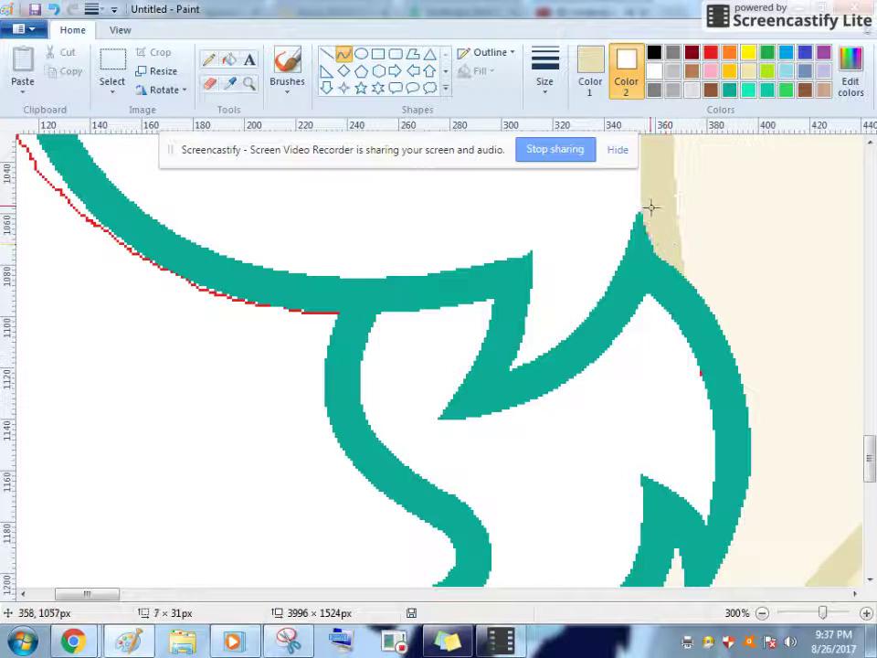
pyautogui.click(229, 83)
pyautogui.click(705, 176)
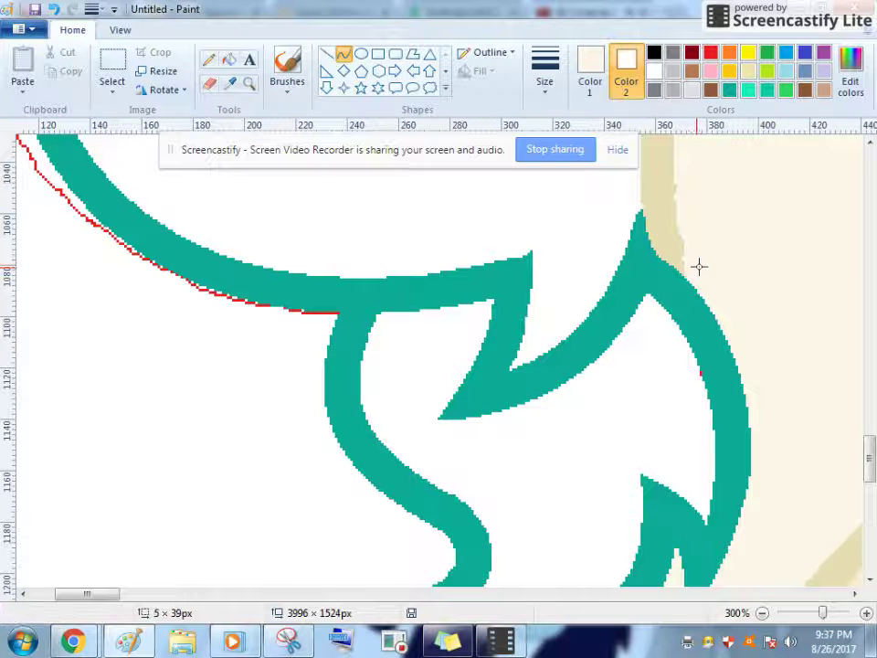
pyautogui.click(208, 60)
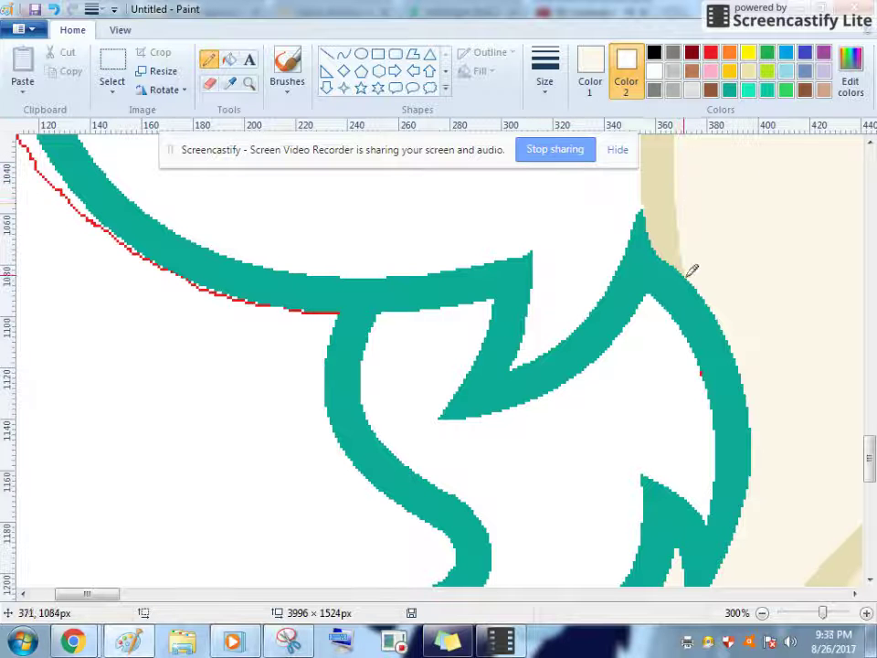
# Extend the mane strand's base in teal to the back line, filling the gap beneath the red sketch line
pyautogui.click(248, 84)
pyautogui.rightClick(444, 334)
pyautogui.rightClick(446, 334)
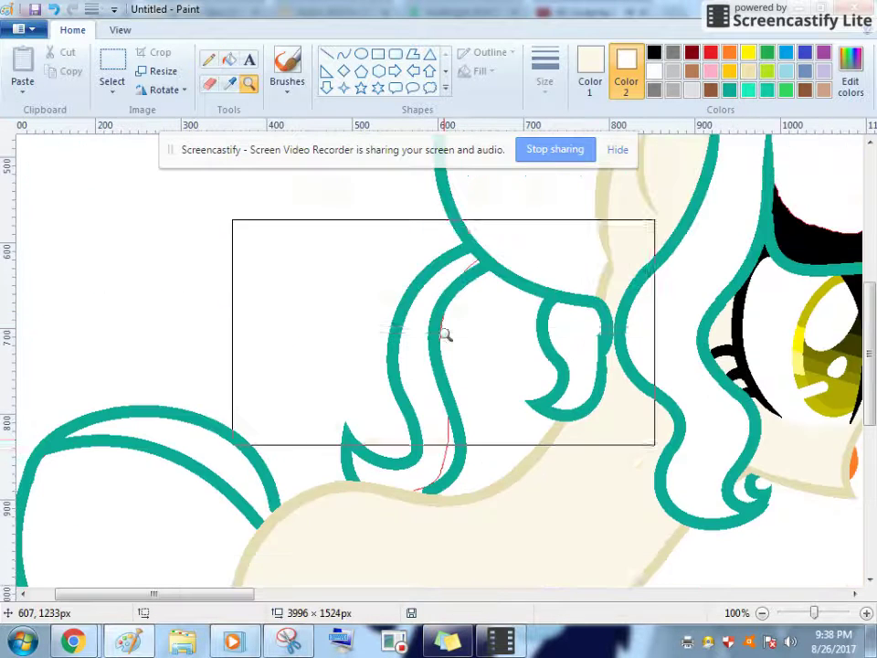
pyautogui.click(462, 442)
pyautogui.click(415, 397)
pyautogui.click(424, 396)
pyautogui.click(420, 392)
pyautogui.click(274, 366)
pyautogui.click(302, 379)
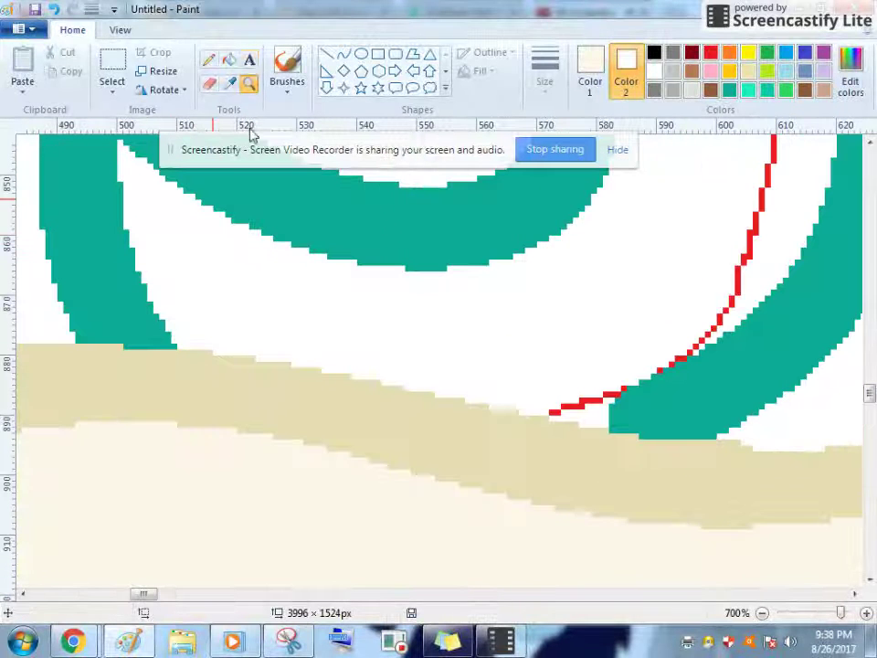
pyautogui.click(648, 399)
pyautogui.moveTo(553, 416); pyautogui.dragTo(597, 404)
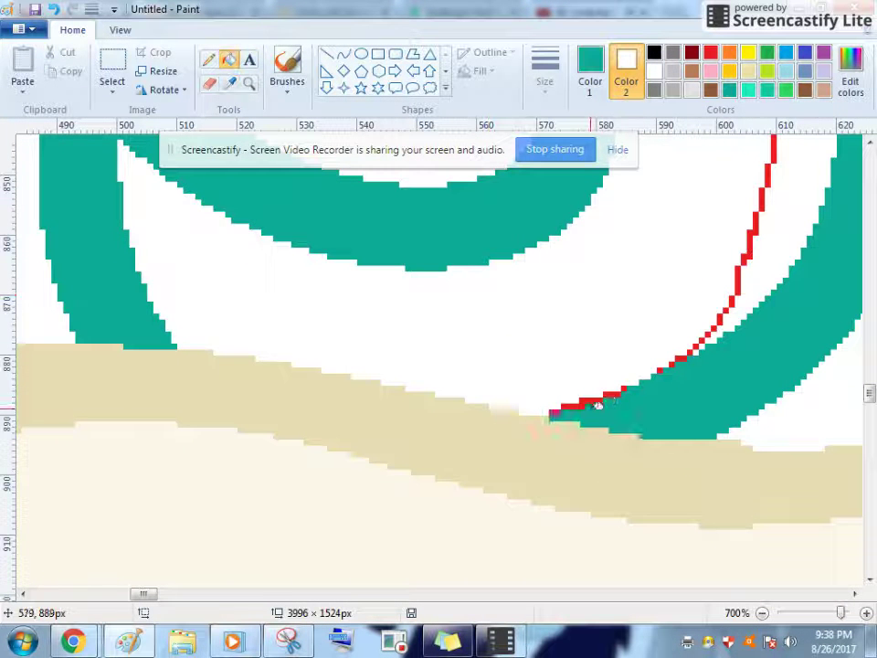
# Clear the red sketch line beside the mane strand's base using the fill tool
pyautogui.click(599, 78)
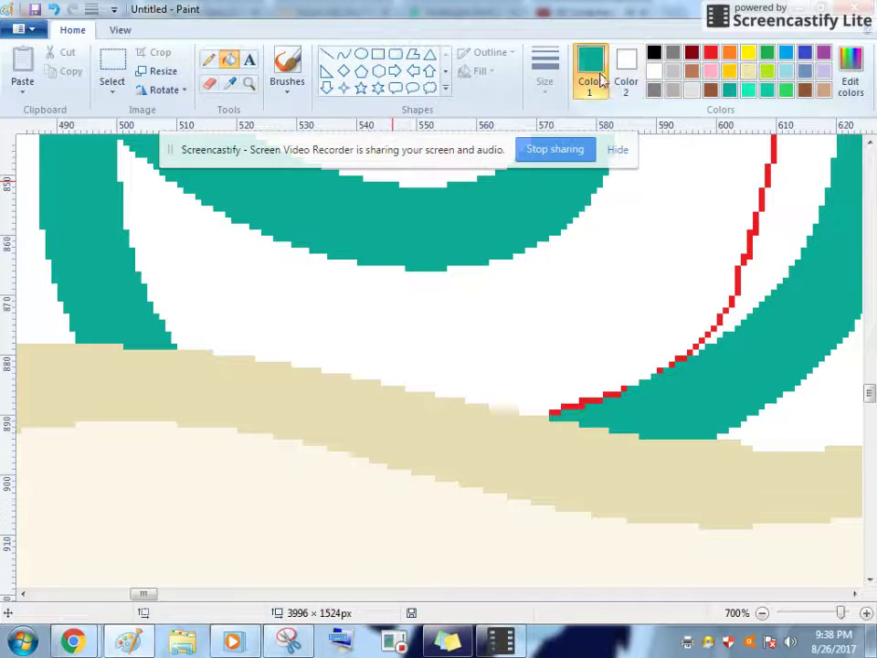
pyautogui.click(710, 53)
pyautogui.click(668, 253)
pyautogui.rightClick(668, 253)
pyautogui.click(671, 251)
pyautogui.hotkey('ctrl', 'z')
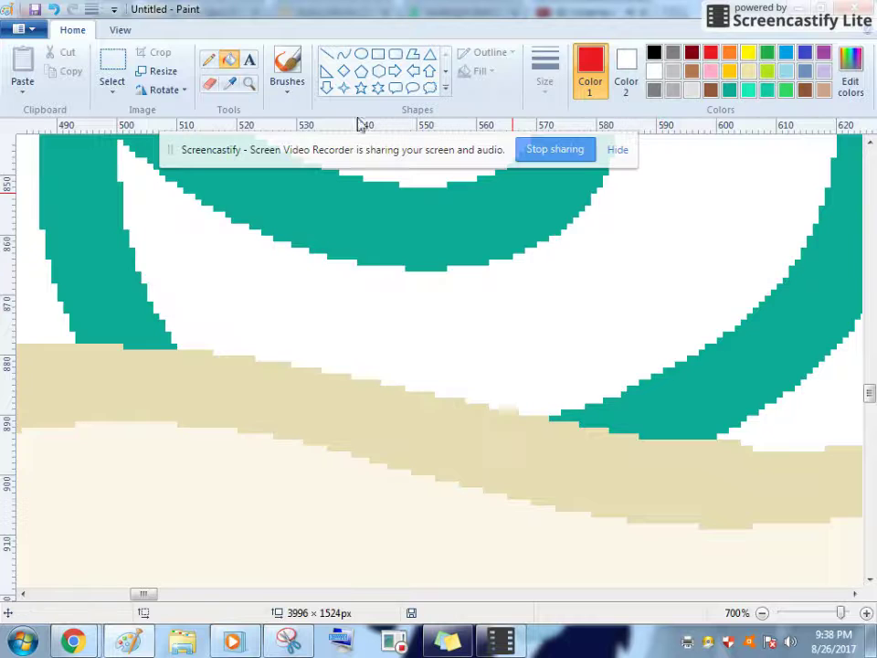
# Remove the leftover red sketch pixels along the inner edge of the long mane strand with the fill tool
pyautogui.click(252, 85)
pyautogui.rightClick(334, 329)
pyautogui.rightClick(334, 329)
pyautogui.rightClick(334, 329)
pyautogui.rightClick(329, 325)
pyautogui.scroll(5, 338, 323)
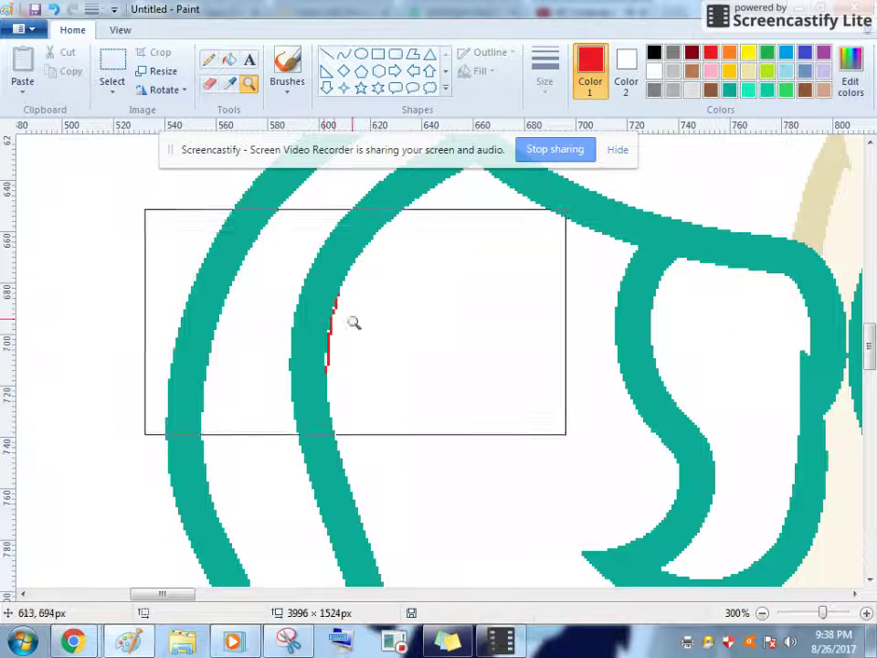
pyautogui.click(230, 62)
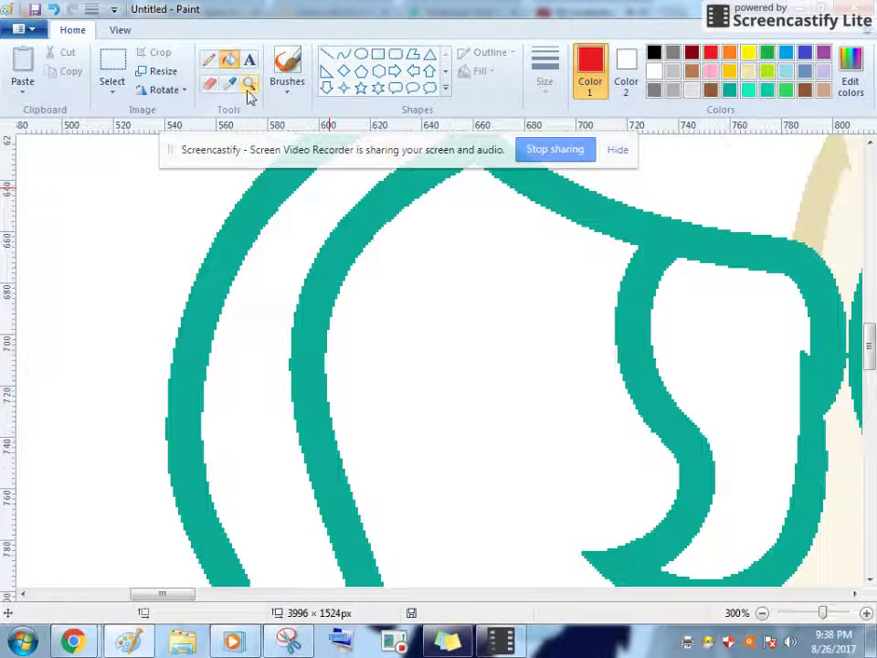
# Erase the red sketch line running along the outer lower edge of the tail
pyautogui.click(251, 89)
pyautogui.rightClick(280, 346)
pyautogui.rightClick(279, 346)
pyautogui.rightClick(278, 345)
pyautogui.scroll(1, 276, 346)
pyautogui.rightClick(219, 359)
pyautogui.click(183, 361)
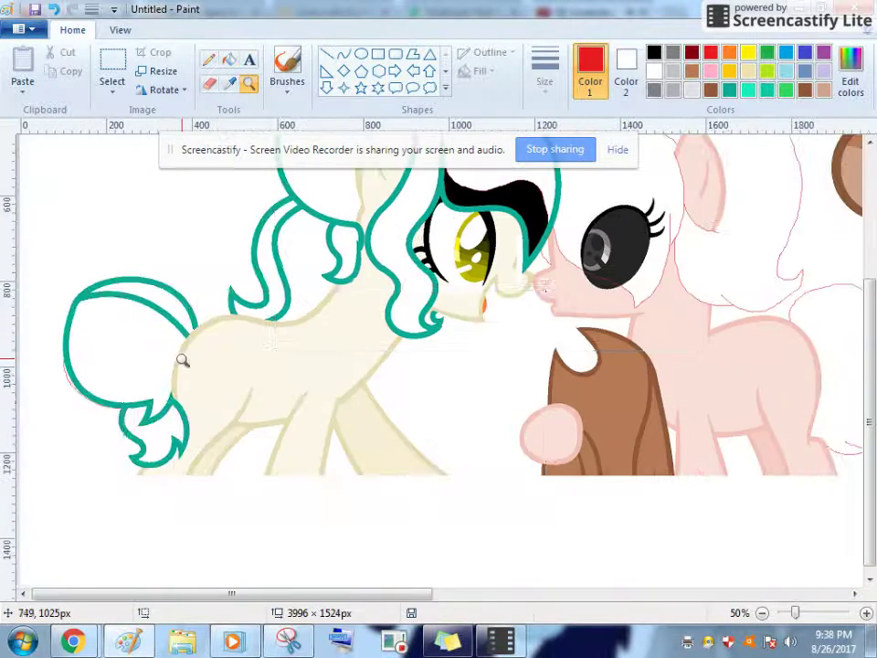
pyautogui.click(284, 389)
pyautogui.click(133, 378)
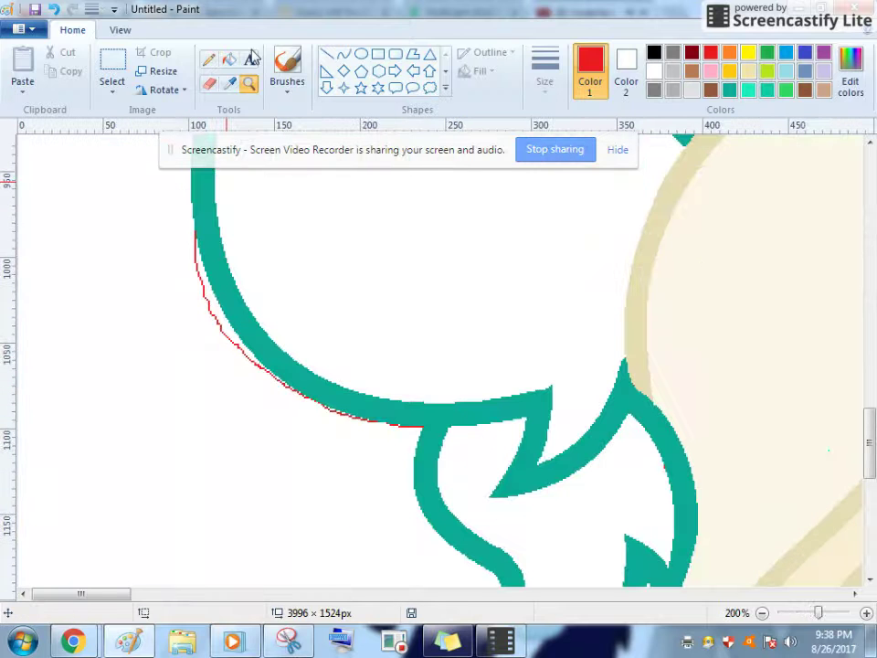
pyautogui.click(209, 83)
pyautogui.moveTo(205, 245); pyautogui.dragTo(327, 427)
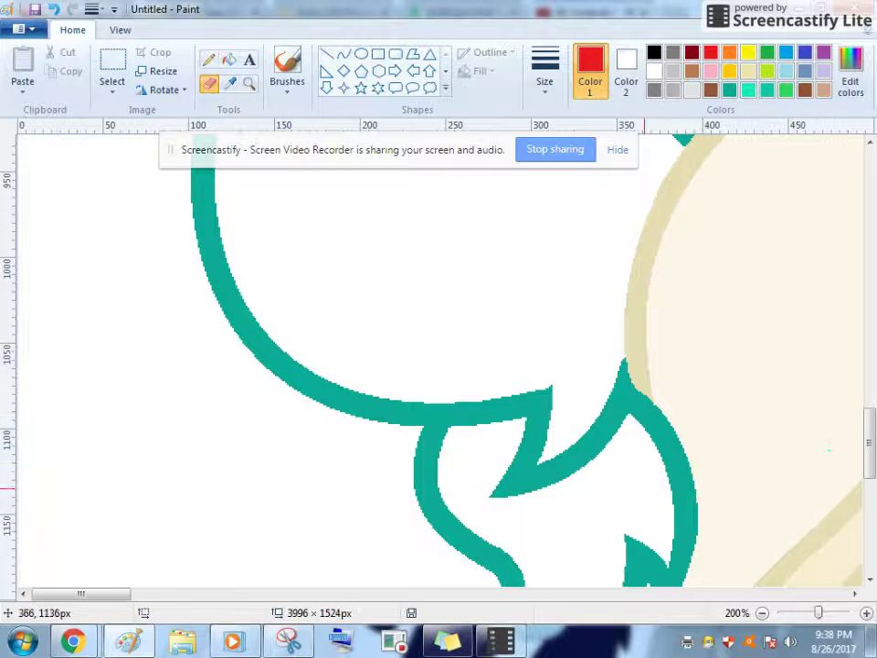
# Remove the red speck inside the joint where the tail's two upper outlines meet
pyautogui.scroll(-1, 509, 403)
pyautogui.scroll(1, 510, 404)
pyautogui.scroll(-2, 509, 403)
pyautogui.scroll(3, 462, 389)
pyautogui.scroll(3, 462, 388)
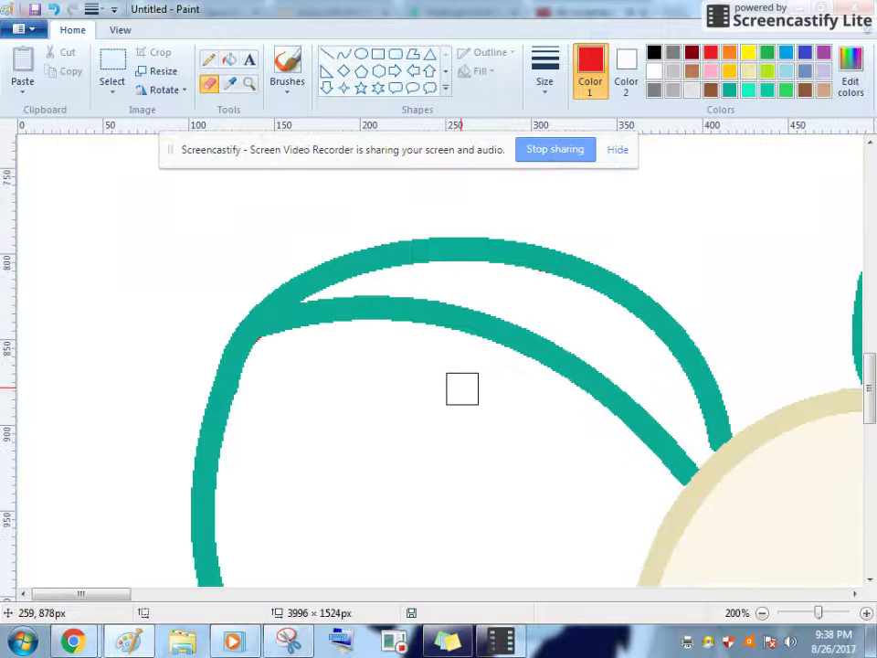
pyautogui.click(251, 87)
pyautogui.rightClick(337, 358)
pyautogui.click(255, 274)
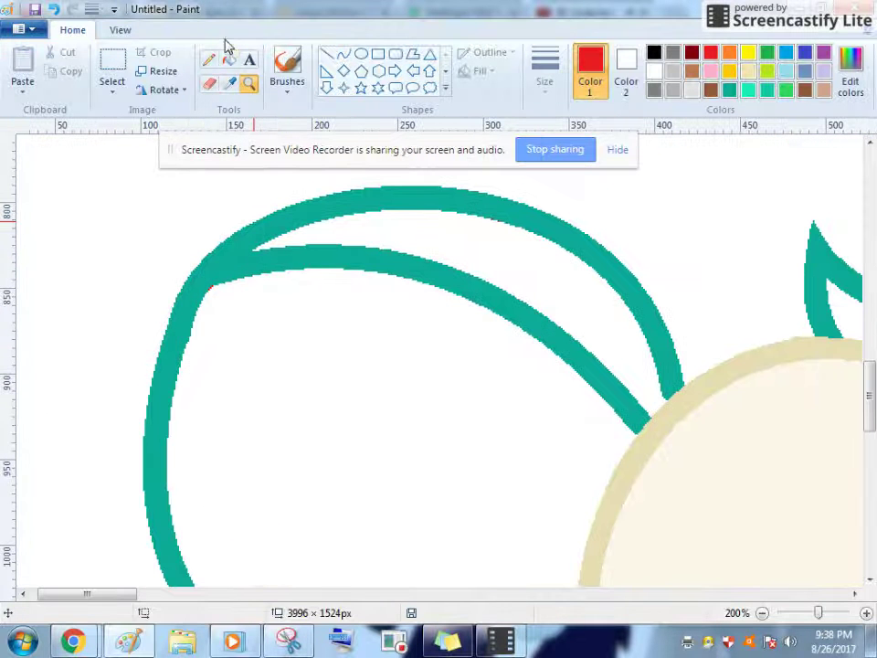
# Pick the dark brown from the brown swatch's rim and ready the Curve tool for the pink pony's mane
pyautogui.click(250, 83)
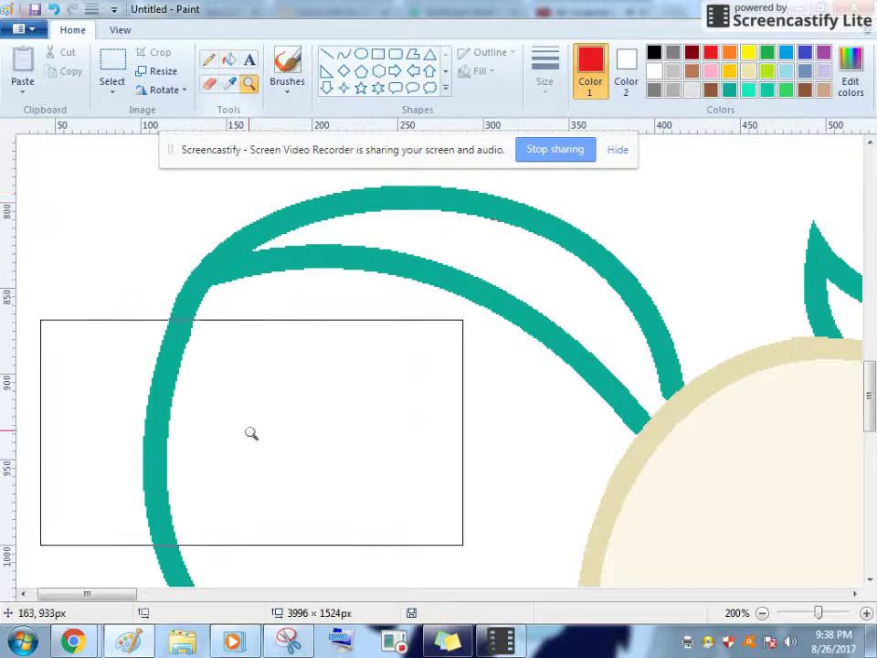
pyautogui.rightClick(402, 403)
pyautogui.rightClick(409, 403)
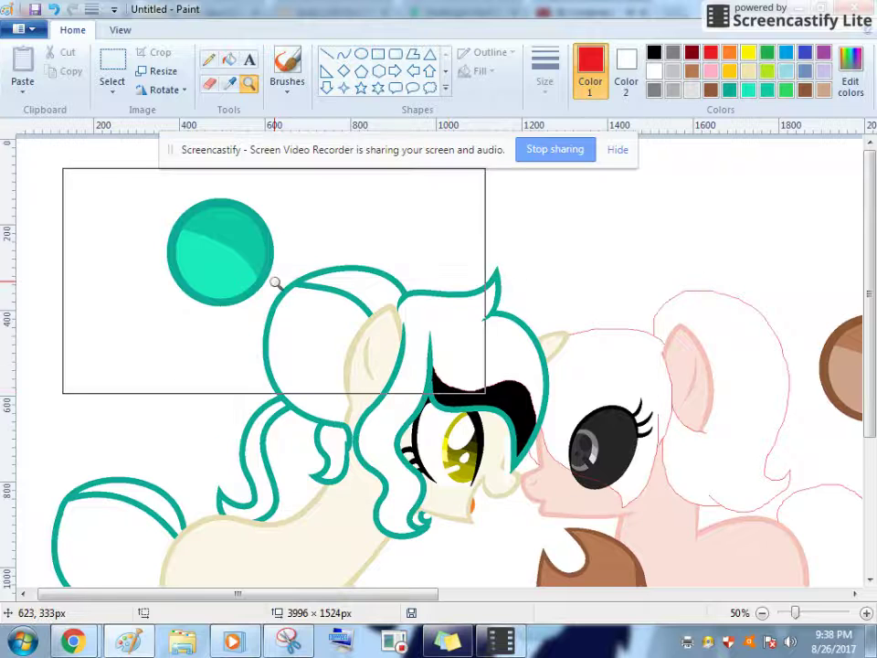
pyautogui.click(279, 283)
pyautogui.rightClick(279, 206)
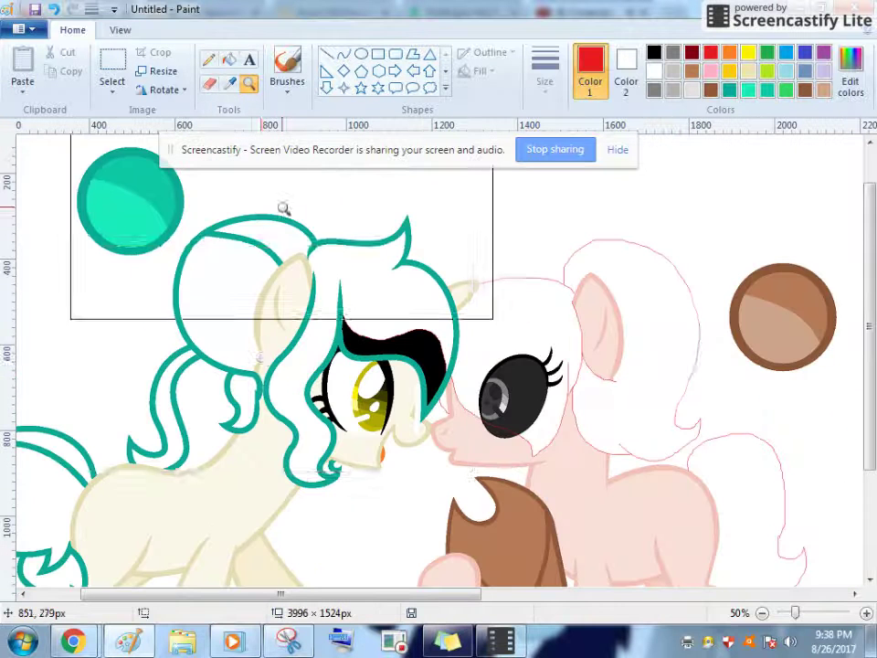
pyautogui.click(576, 315)
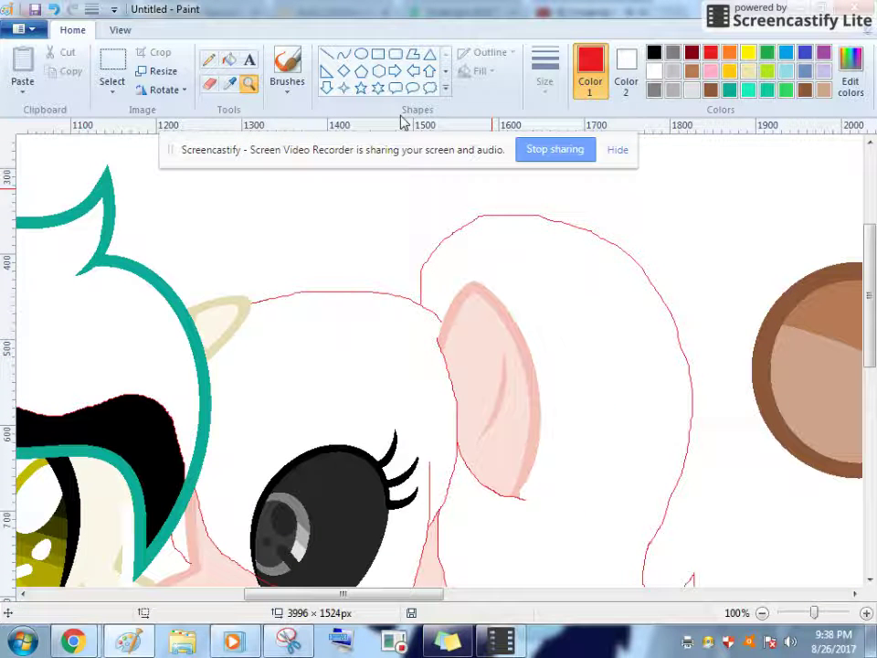
pyautogui.click(229, 83)
pyautogui.click(772, 334)
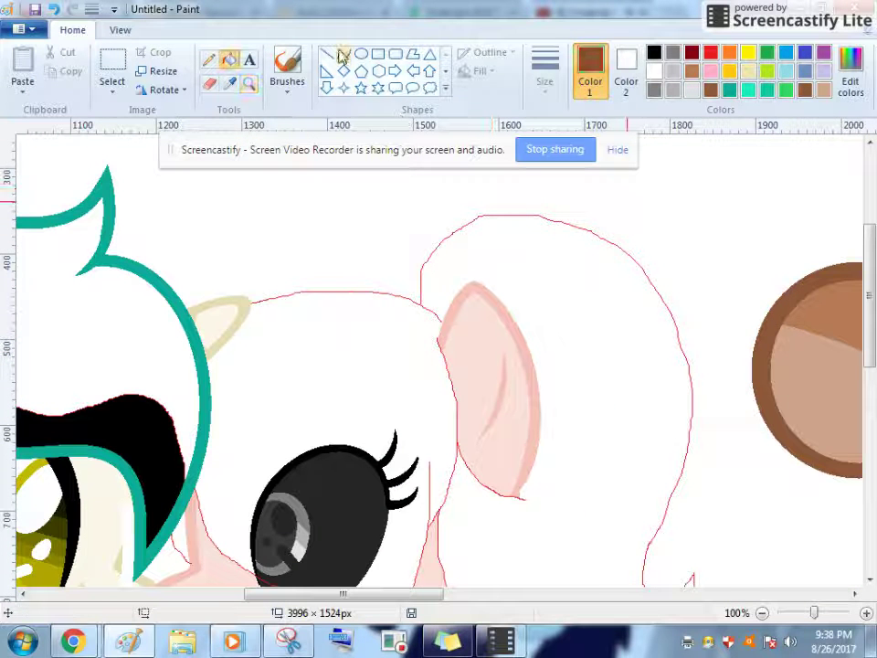
pyautogui.scroll(-3, 219, 367)
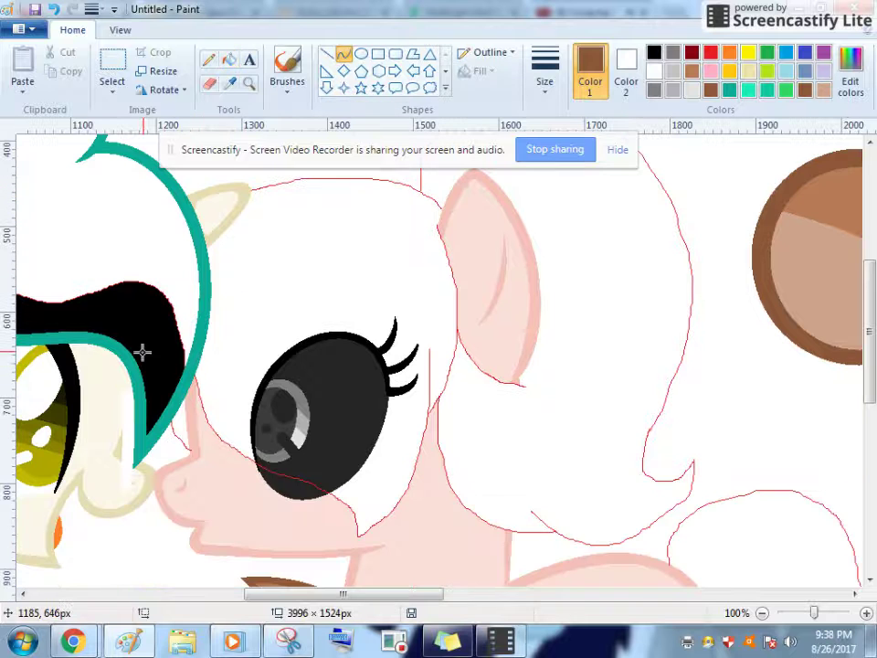
pyautogui.moveTo(199, 249); pyautogui.dragTo(201, 281)
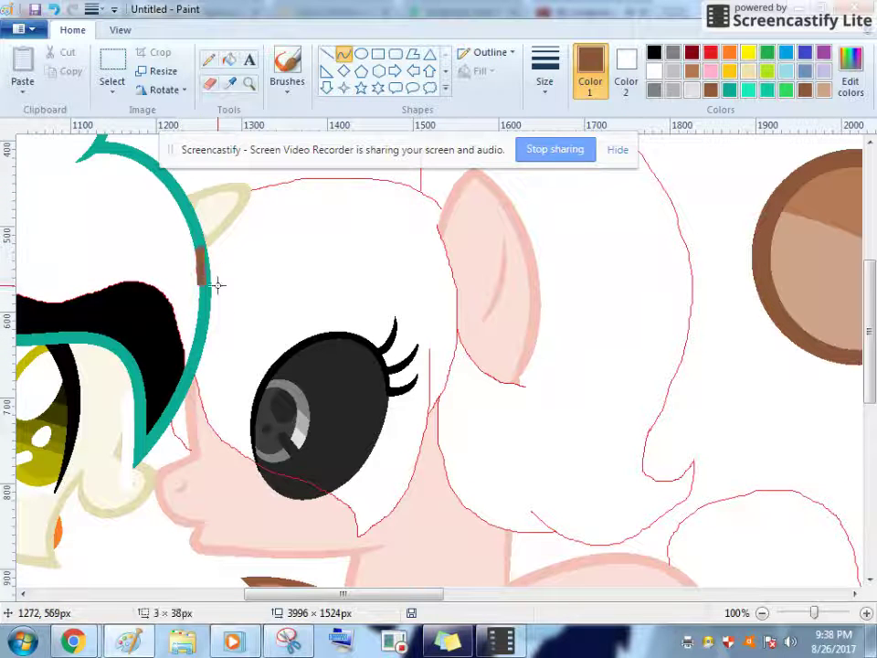
pyautogui.click(201, 266)
pyautogui.click(202, 267)
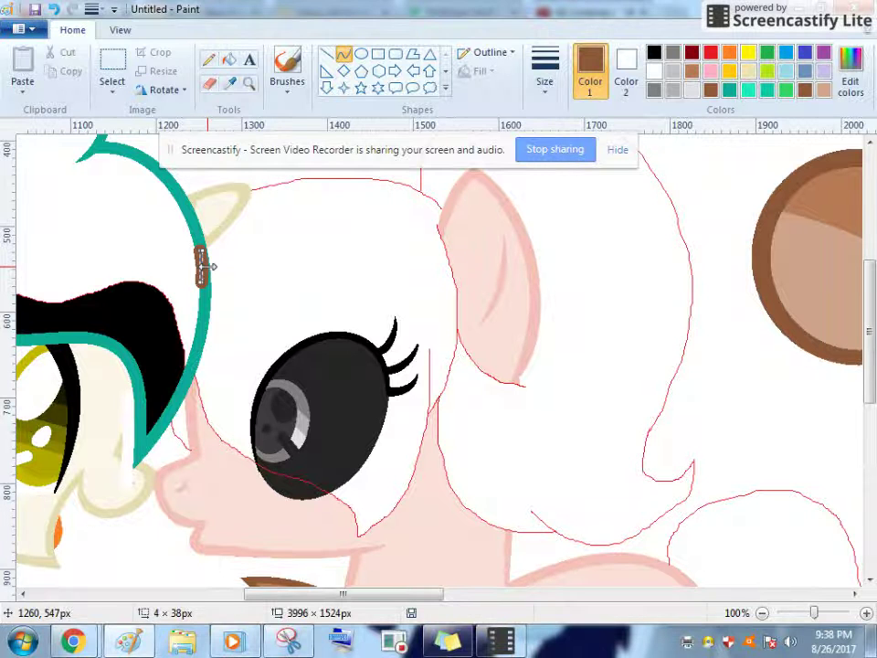
pyautogui.click(54, 10)
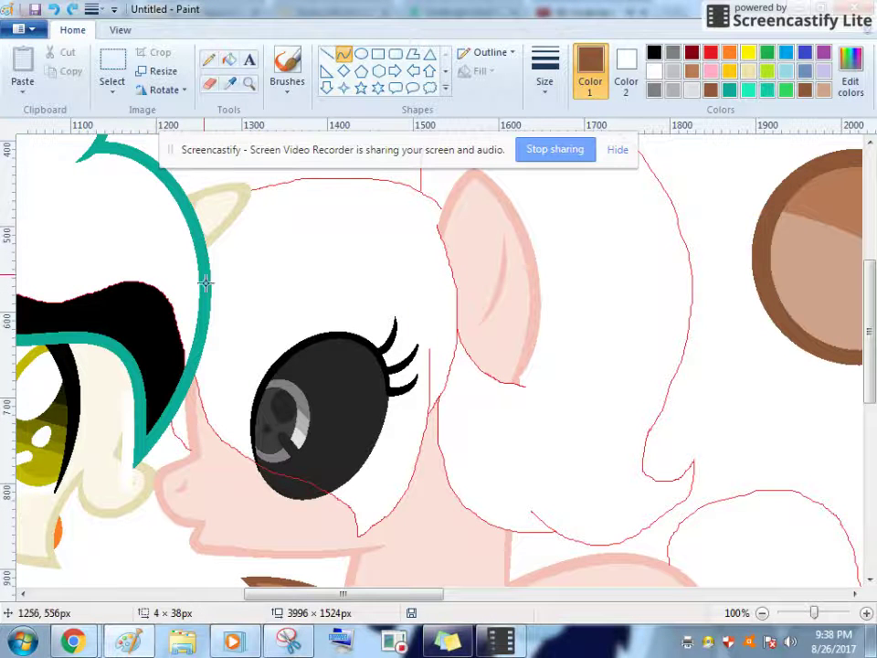
# Move the brown color swatch away from the pink pony's mane sketch, into the gap before the second pony pair
pyautogui.click(249, 83)
pyautogui.rightClick(256, 288)
pyautogui.rightClick(252, 285)
pyautogui.click(117, 84)
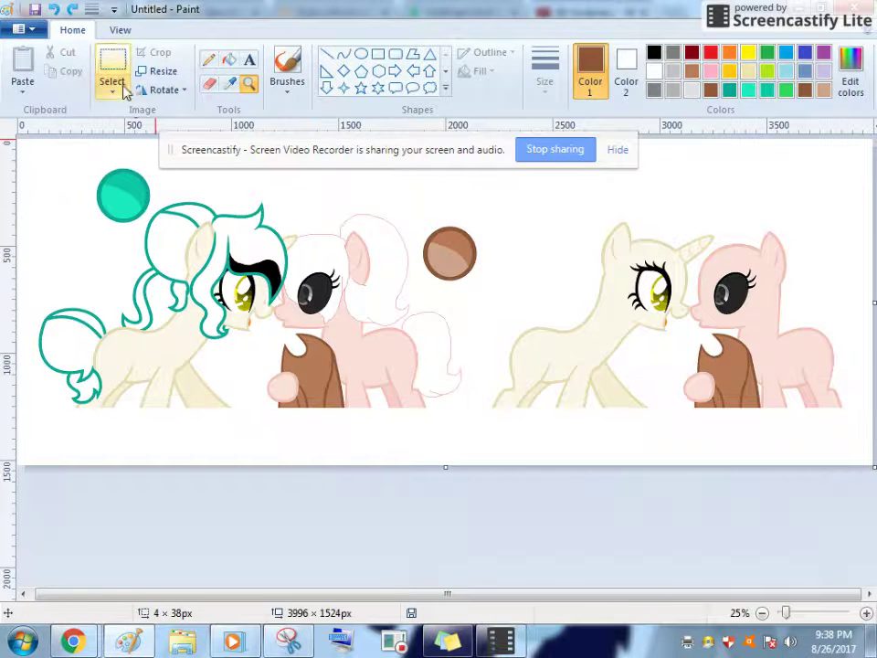
pyautogui.moveTo(486, 294); pyautogui.dragTo(486, 294)
pyautogui.moveTo(455, 265); pyautogui.dragTo(506, 257)
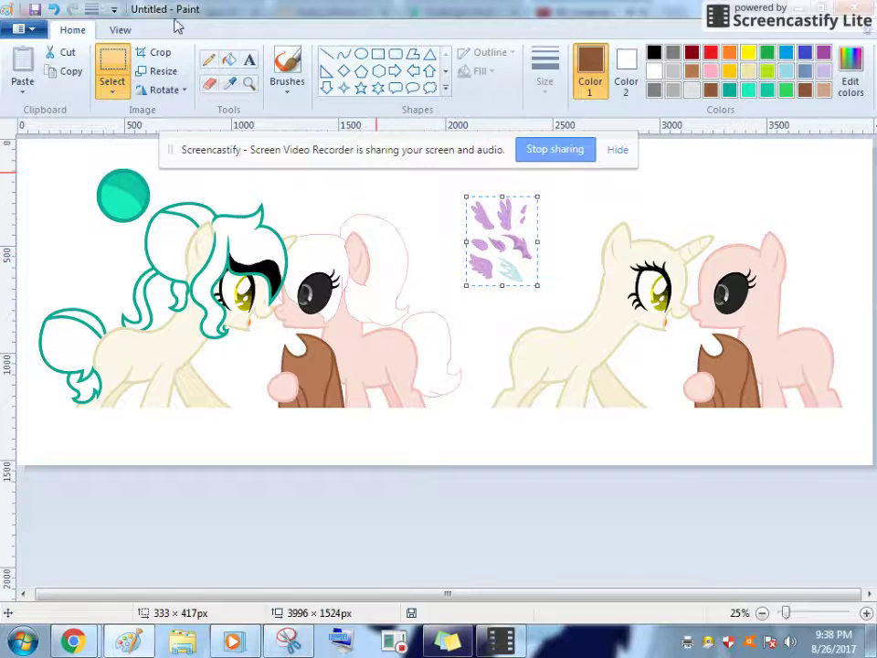
pyautogui.hotkey('ctrl', 'z')
pyautogui.moveTo(411, 213)
pyautogui.mouseDown()
pyautogui.moveTo(464, 282)
pyautogui.moveTo(488, 299)
pyautogui.moveTo(532, 264)
pyautogui.mouseUp()
# Copy the area containing the pink pony with its red mane and tail sketch
pyautogui.moveTo(243, 203); pyautogui.dragTo(459, 436)
pyautogui.rightClick(378, 346)
pyautogui.click(417, 368)
pyautogui.click(613, 393)
# Enlarge the canvas to 5288 × 3736 px and paste the copied pink pony into the blank area below the first pony pair
pyautogui.moveTo(450, 468); pyautogui.dragTo(462, 581)
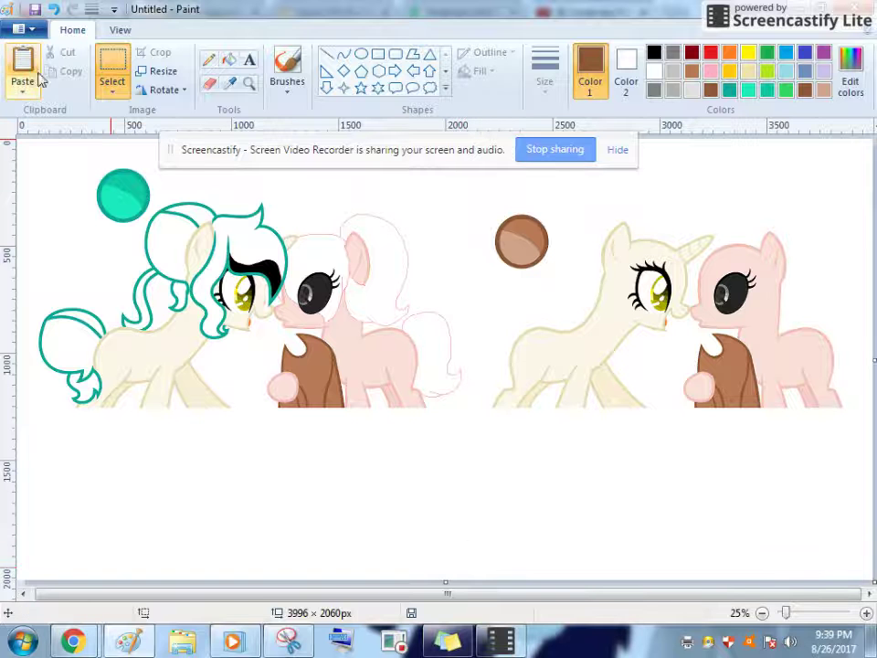
pyautogui.click(761, 614)
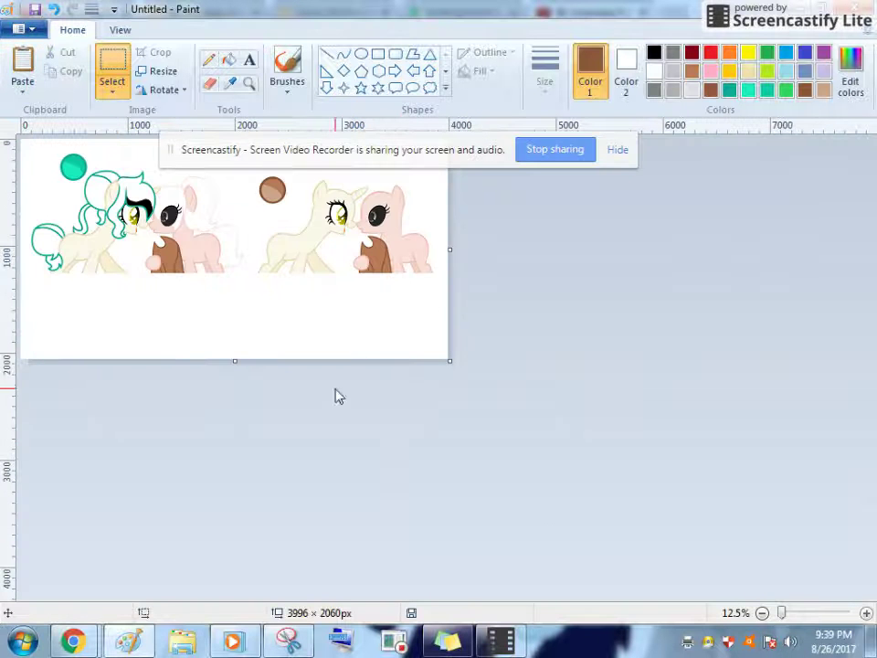
pyautogui.moveTo(450, 362); pyautogui.dragTo(584, 535)
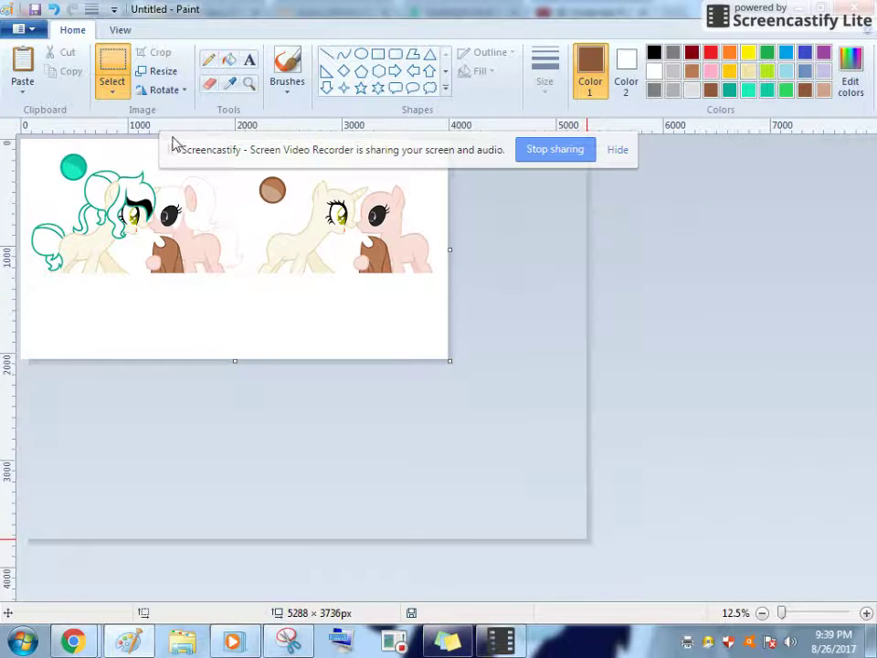
pyautogui.click(25, 67)
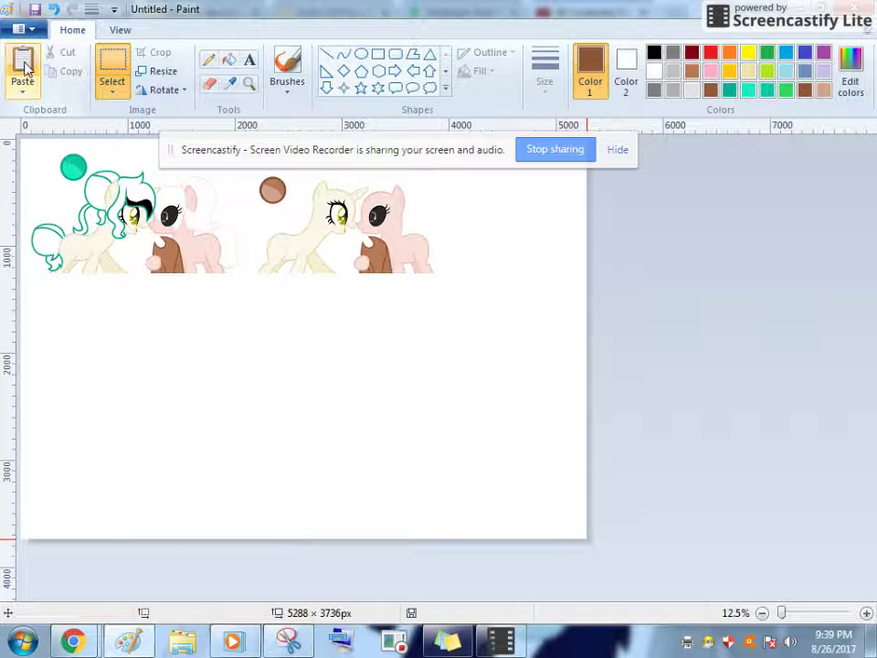
pyautogui.moveTo(77, 196); pyautogui.dragTo(176, 398)
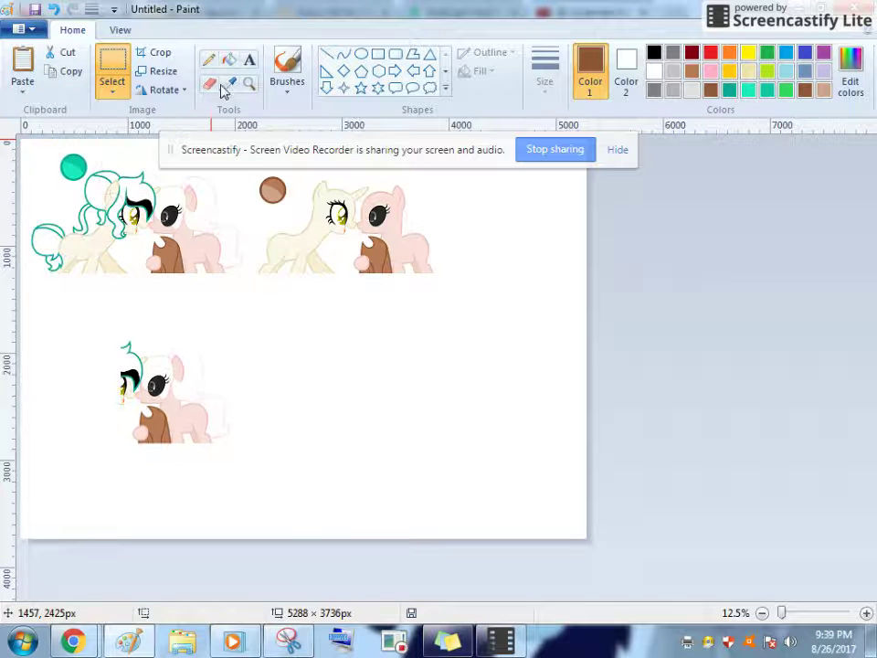
# Trace the fringe's front edge below the pink pony's eye and the short strand beside its muzzle with brown curves
pyautogui.click(250, 83)
pyautogui.click(249, 385)
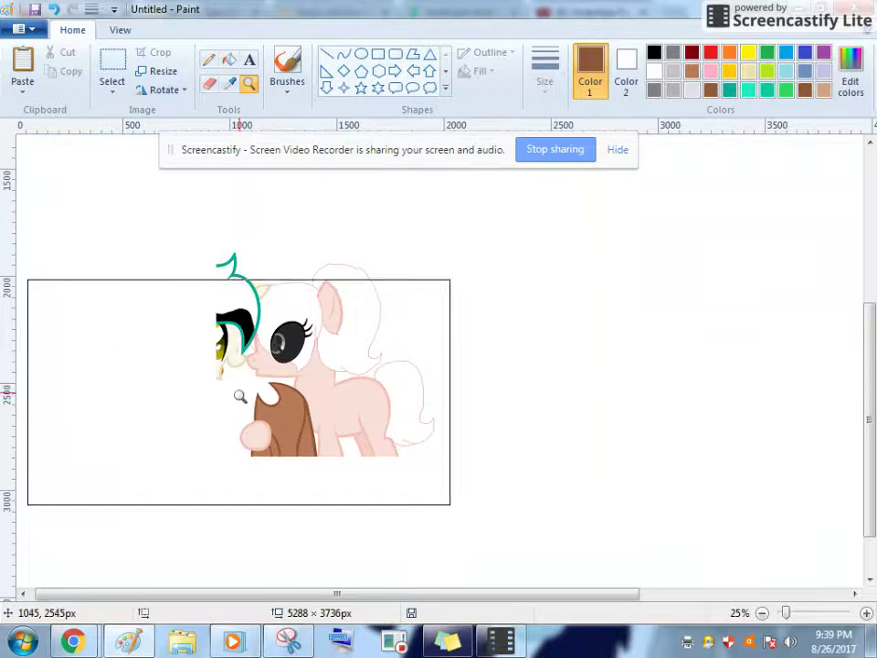
pyautogui.click(240, 395)
pyautogui.click(384, 260)
pyautogui.click(91, 294)
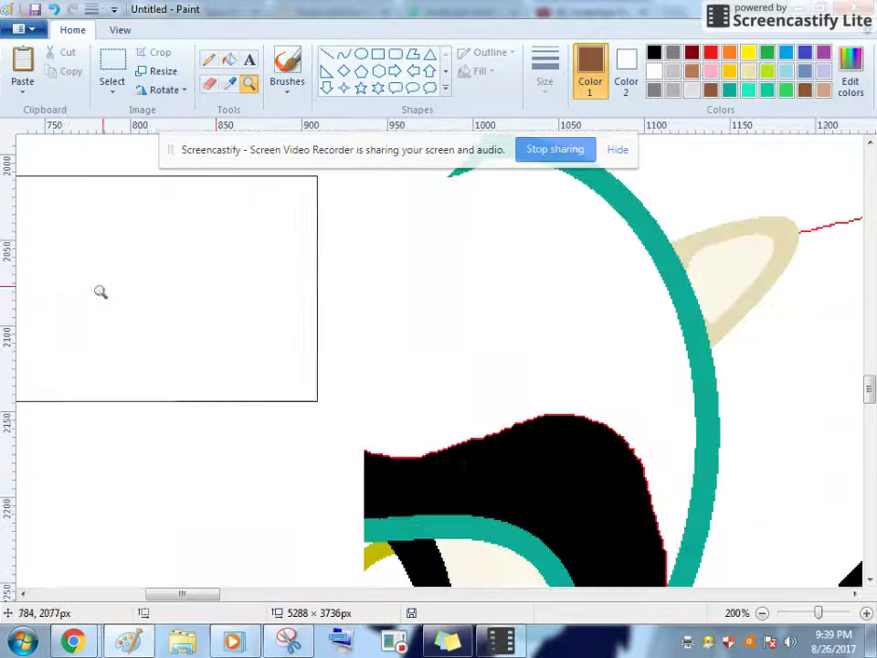
pyautogui.rightClick(402, 361)
pyautogui.click(407, 375)
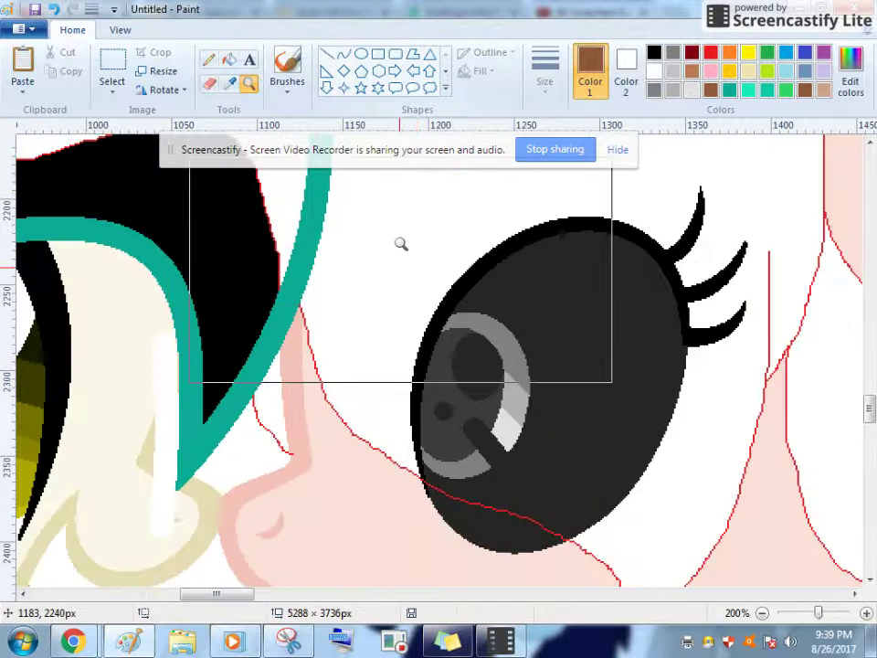
pyautogui.rightClick(399, 245)
pyautogui.click(343, 54)
pyautogui.moveTo(155, 202); pyautogui.dragTo(323, 315)
pyautogui.click(409, 320)
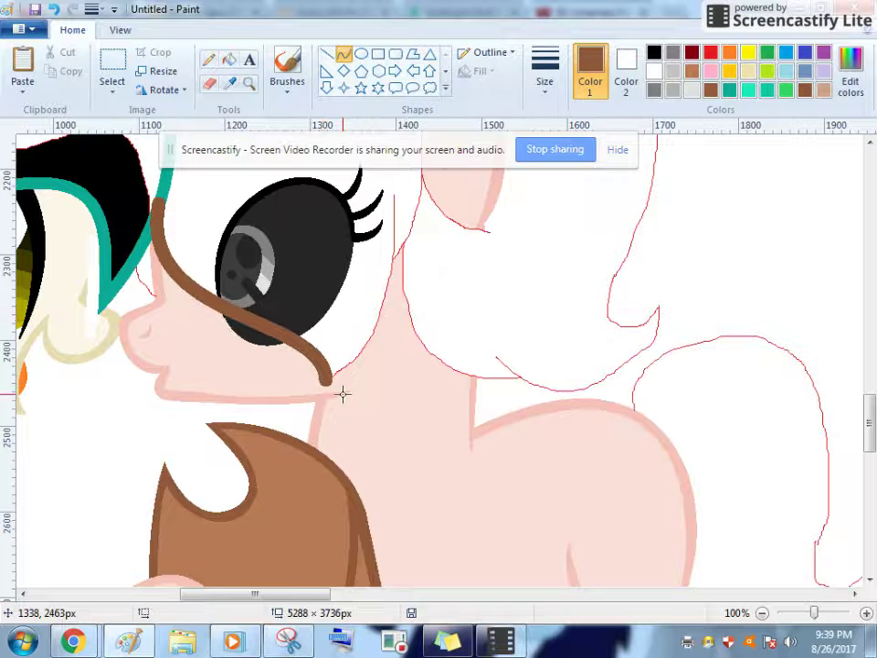
pyautogui.moveTo(133, 272); pyautogui.dragTo(156, 297)
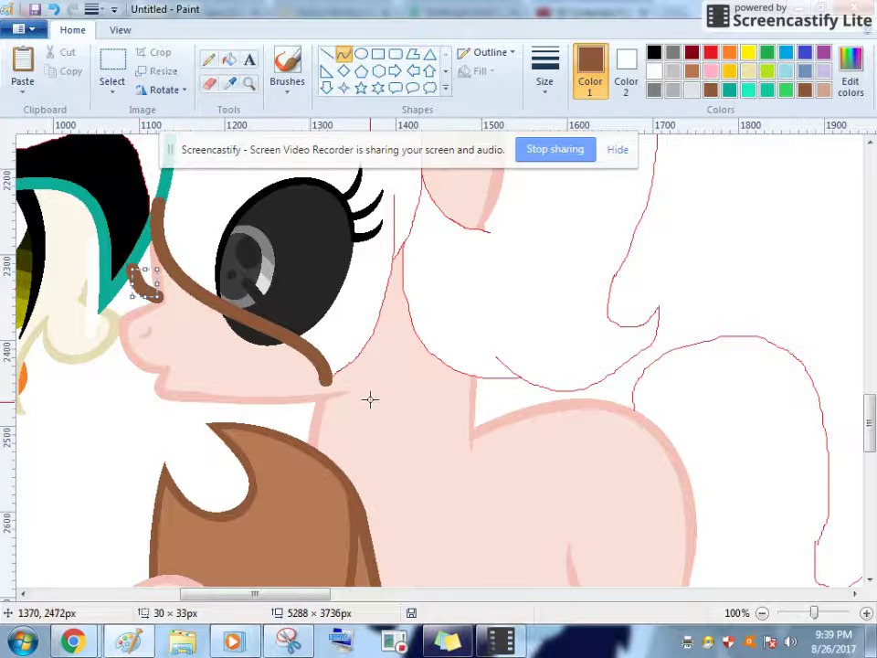
# Trace the mane's edges behind the eye, in front of the ear and over the top of the head with brown curves
pyautogui.scroll(3, 360, 415)
pyautogui.moveTo(315, 496); pyautogui.dragTo(389, 299)
pyautogui.moveTo(360, 397); pyautogui.dragTo(391, 411)
pyautogui.scroll(3, 395, 307)
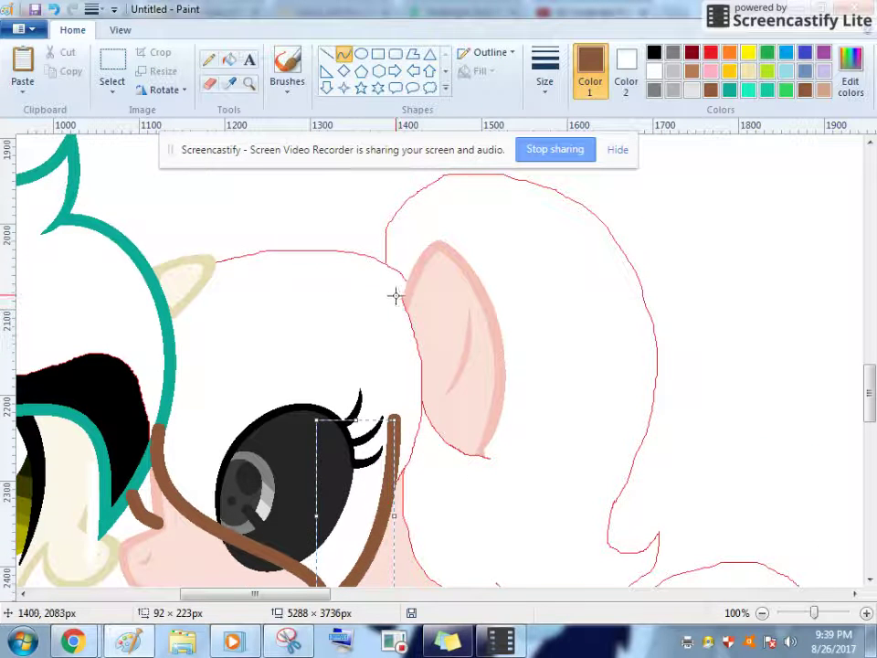
pyautogui.moveTo(398, 292)
pyautogui.mouseDown()
pyautogui.moveTo(385, 468)
pyautogui.moveTo(430, 350)
pyautogui.moveTo(438, 426)
pyautogui.moveTo(432, 451)
pyautogui.mouseUp()
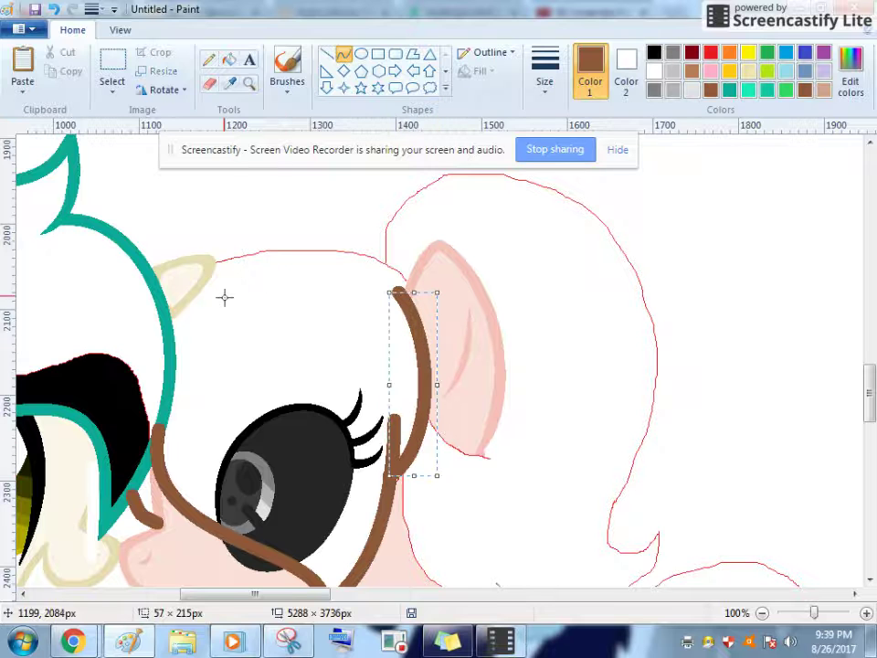
pyautogui.moveTo(213, 264)
pyautogui.mouseDown()
pyautogui.moveTo(393, 291)
pyautogui.moveTo(416, 275)
pyautogui.mouseUp()
pyautogui.moveTo(305, 264); pyautogui.dragTo(365, 242)
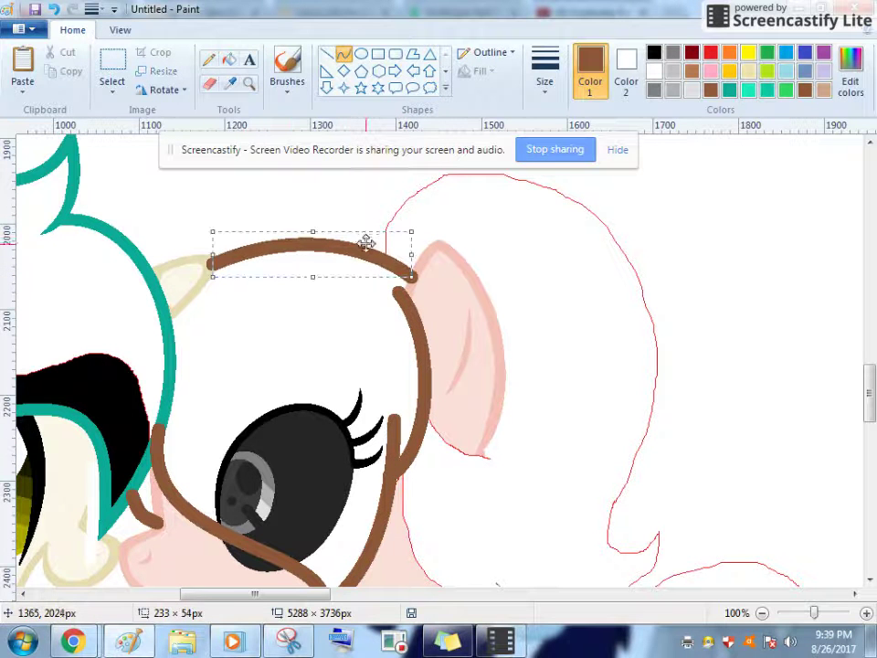
# Trace the short mane strand under the pink pony's ear with a brown curve
pyautogui.scroll(-3, 443, 382)
pyautogui.moveTo(428, 308); pyautogui.dragTo(495, 338)
pyautogui.moveTo(446, 316); pyautogui.dragTo(473, 339)
pyautogui.click(576, 340)
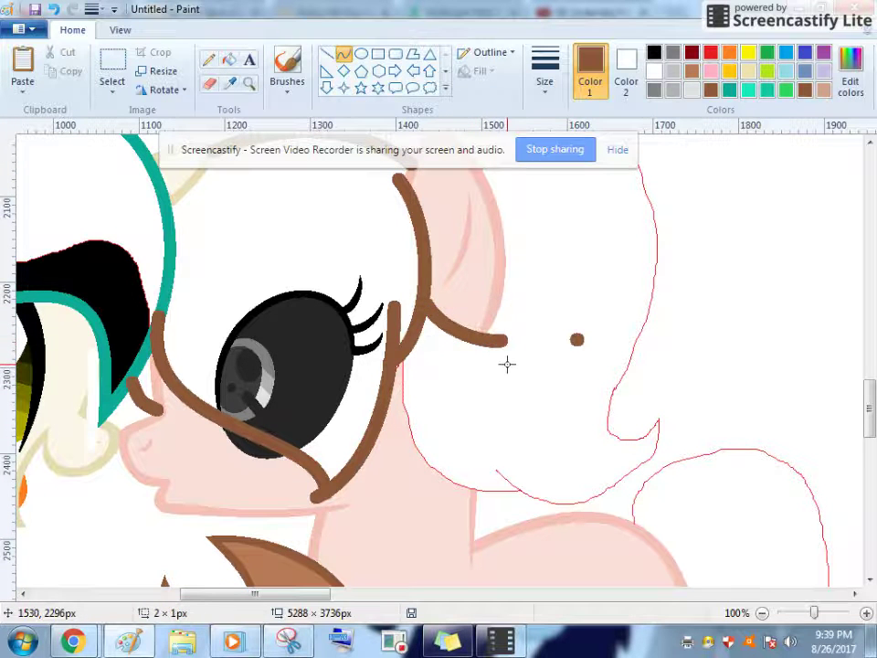
pyautogui.click(215, 64)
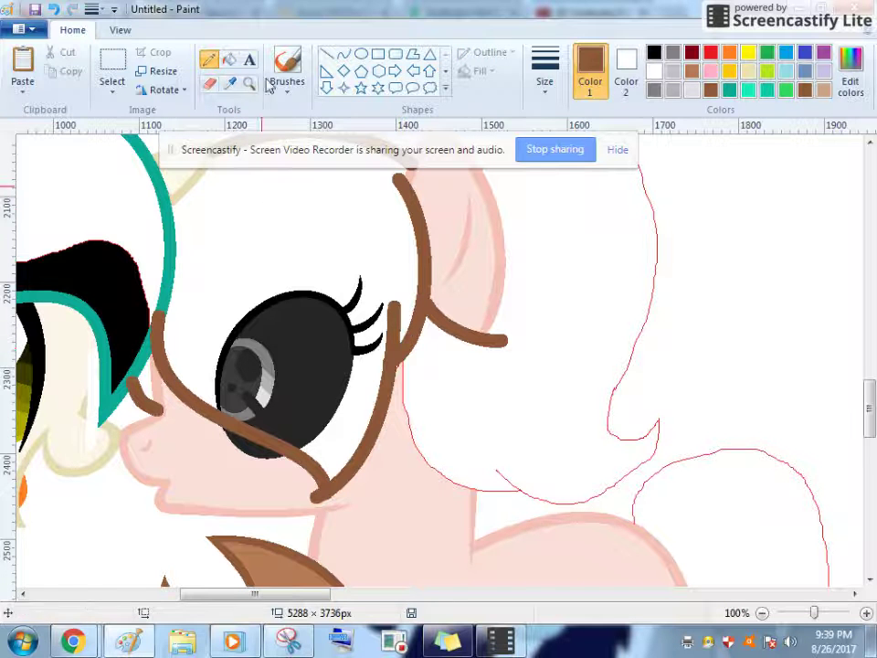
# Switch to Chrome and play the YouTube video "Digitale - Megalovania (Electro)"
pyautogui.moveTo(73, 639)
pyautogui.click(109, 502)
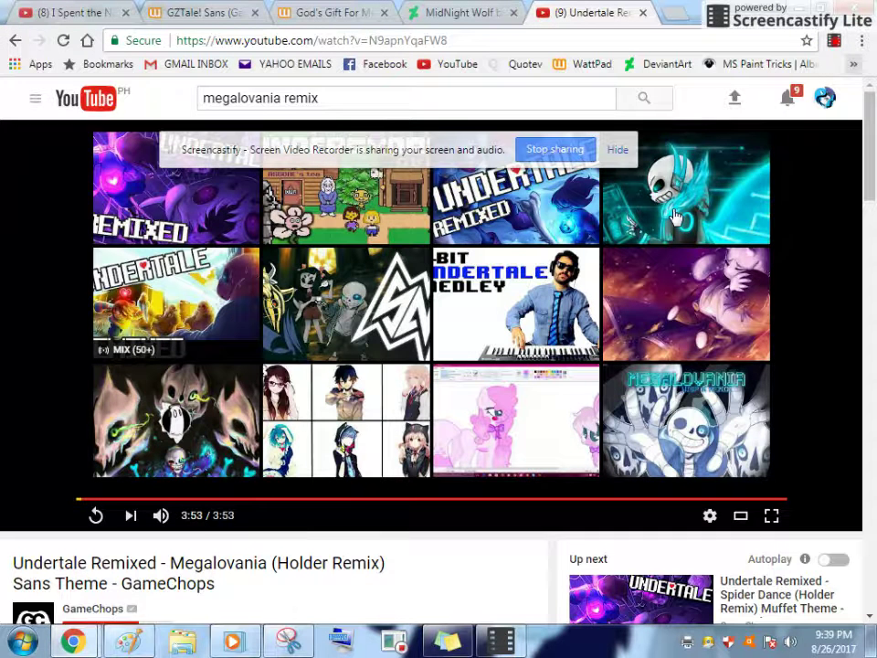
pyautogui.click(621, 270)
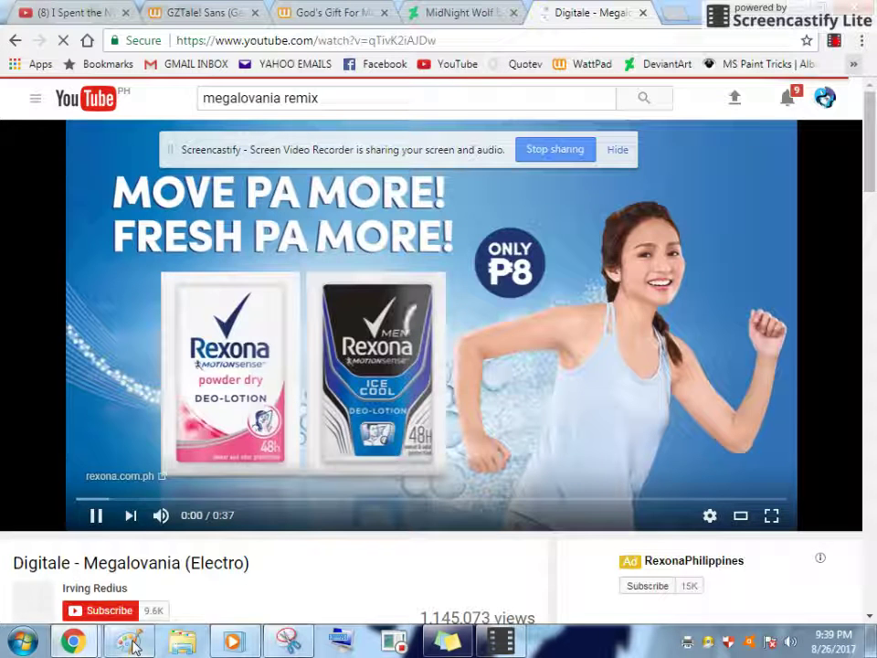
pyautogui.click(134, 645)
pyautogui.click(84, 644)
pyautogui.click(114, 520)
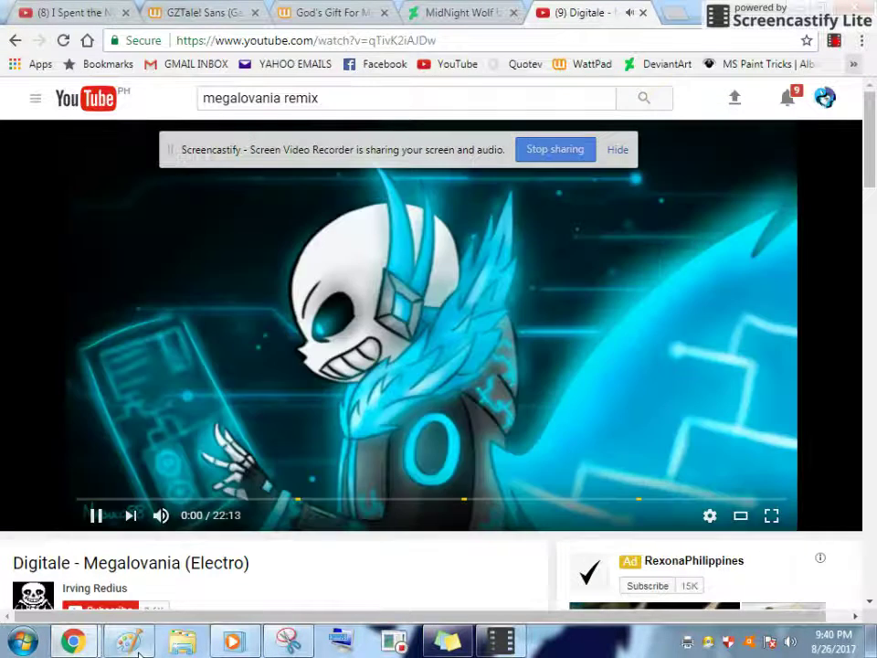
# Switch back to Paint and trace the mane's outer edge from the forehead over the ear and down the back with brown curves
pyautogui.click(128, 640)
pyautogui.click(345, 59)
pyautogui.scroll(5, 475, 358)
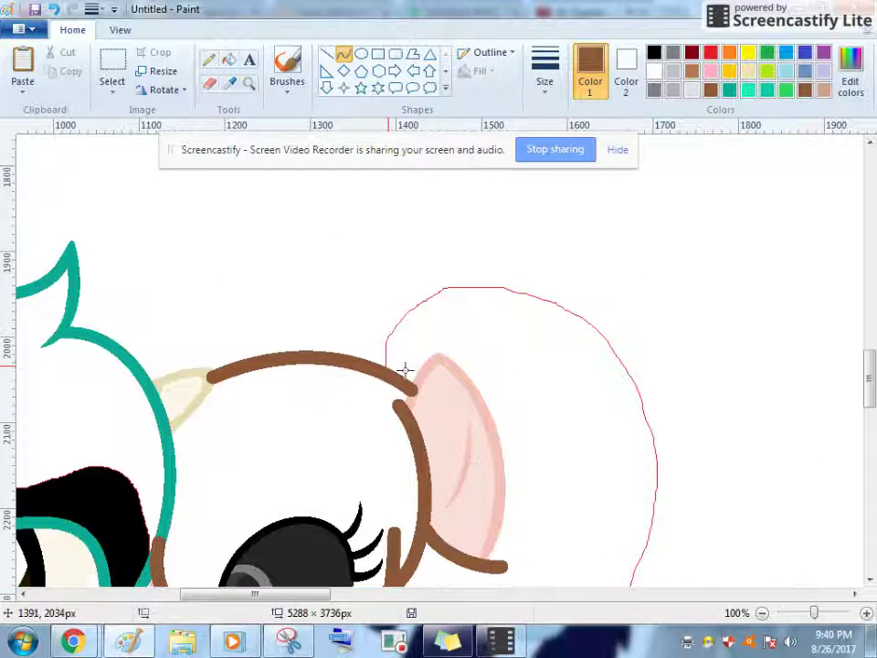
pyautogui.moveTo(385, 372); pyautogui.dragTo(433, 256)
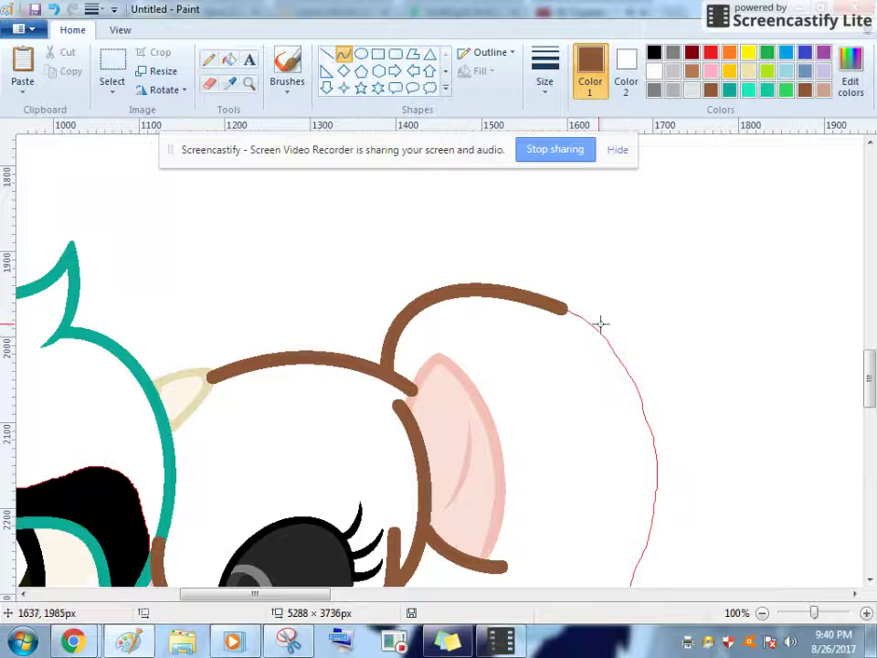
pyautogui.moveTo(561, 309); pyautogui.dragTo(654, 515)
pyautogui.moveTo(635, 411); pyautogui.dragTo(640, 363)
pyautogui.scroll(-5, 689, 417)
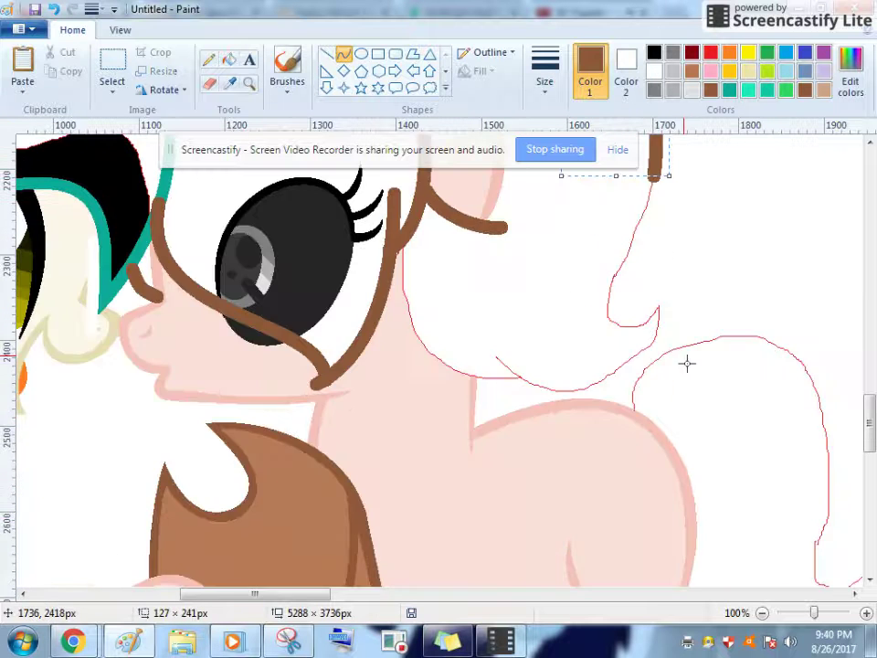
# Trace the mane's edge along the neck, its inward bend at the back and its bottom sweep with brown curves
pyautogui.scroll(2, 654, 359)
pyautogui.moveTo(398, 356); pyautogui.dragTo(519, 488)
pyautogui.moveTo(436, 436)
pyautogui.mouseDown()
pyautogui.moveTo(384, 420)
pyautogui.moveTo(396, 426)
pyautogui.mouseUp()
pyautogui.moveTo(427, 467); pyautogui.dragTo(433, 492)
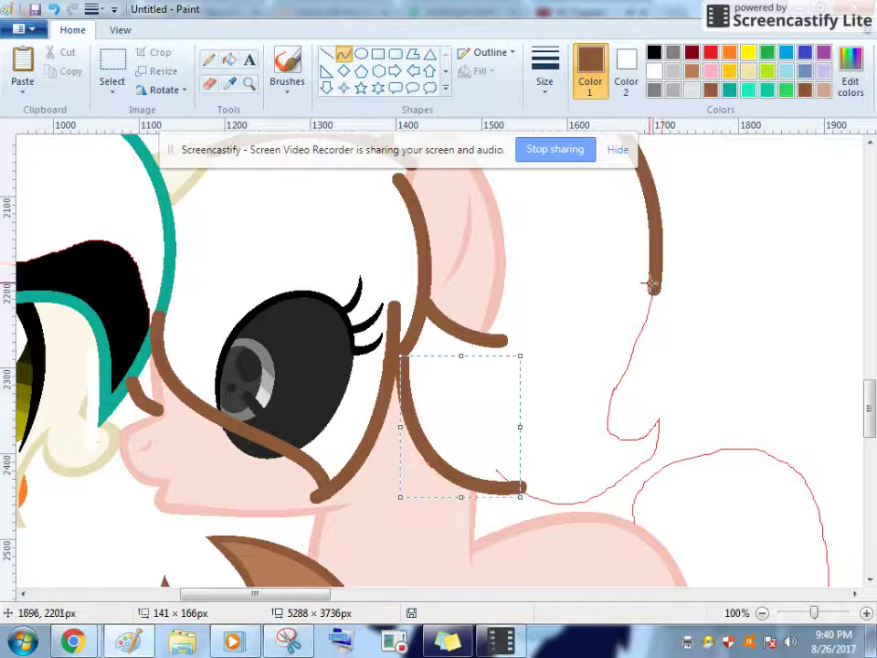
pyautogui.moveTo(654, 290)
pyautogui.mouseDown()
pyautogui.moveTo(633, 443)
pyautogui.moveTo(636, 317)
pyautogui.moveTo(590, 413)
pyautogui.mouseUp()
pyautogui.moveTo(491, 464)
pyautogui.mouseDown()
pyautogui.moveTo(656, 477)
pyautogui.moveTo(658, 415)
pyautogui.moveTo(552, 515)
pyautogui.moveTo(621, 512)
pyautogui.mouseUp()
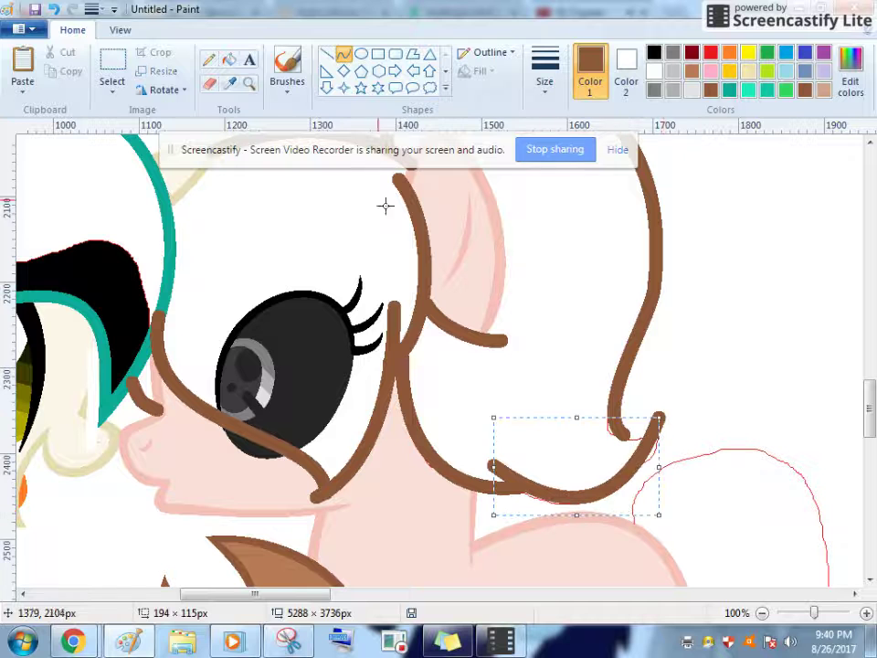
# Join the mane's back and bottom edges with a brown curl and taper its tip to a point with a white curve
pyautogui.click(613, 423)
pyautogui.moveTo(611, 411)
pyautogui.mouseDown()
pyautogui.moveTo(628, 427)
pyautogui.moveTo(664, 403)
pyautogui.mouseUp()
pyautogui.click(644, 411)
pyautogui.click(641, 447)
pyautogui.rightClick(640, 409)
pyautogui.click(645, 420)
pyautogui.moveTo(611, 411)
pyautogui.mouseDown()
pyautogui.moveTo(666, 405)
pyautogui.moveTo(628, 442)
pyautogui.moveTo(685, 387)
pyautogui.moveTo(661, 421)
pyautogui.moveTo(660, 449)
pyautogui.mouseUp()
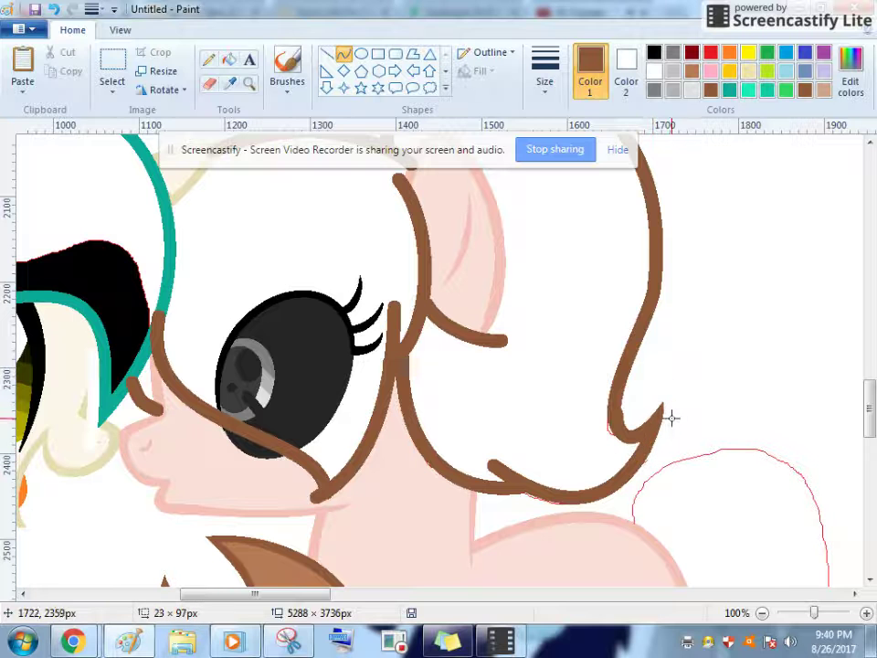
pyautogui.click(666, 425)
# Taper the blunt ends of the mane's lower inner strand and the strand under the ear with white curves
pyautogui.moveTo(479, 448); pyautogui.dragTo(553, 476)
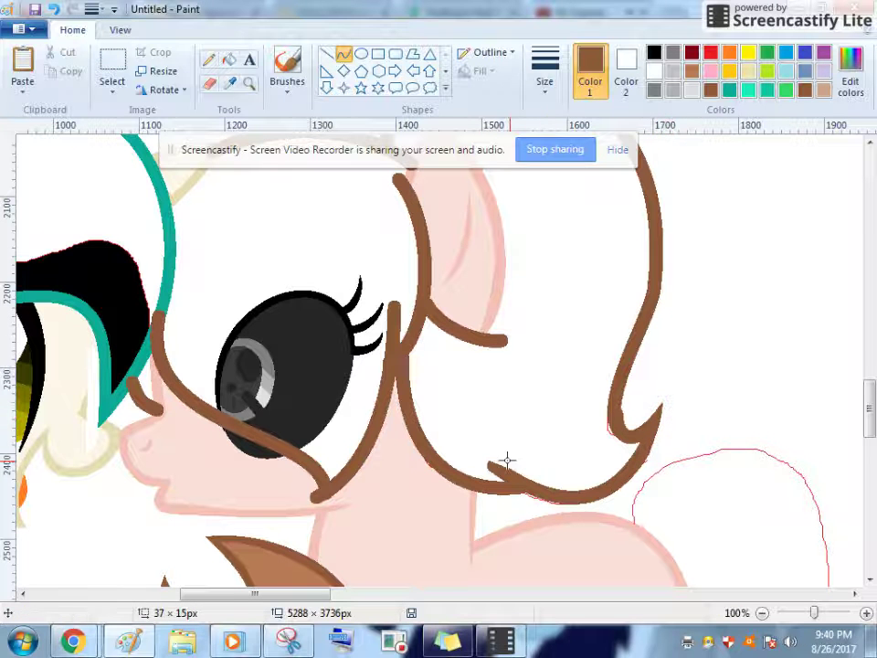
pyautogui.click(548, 484)
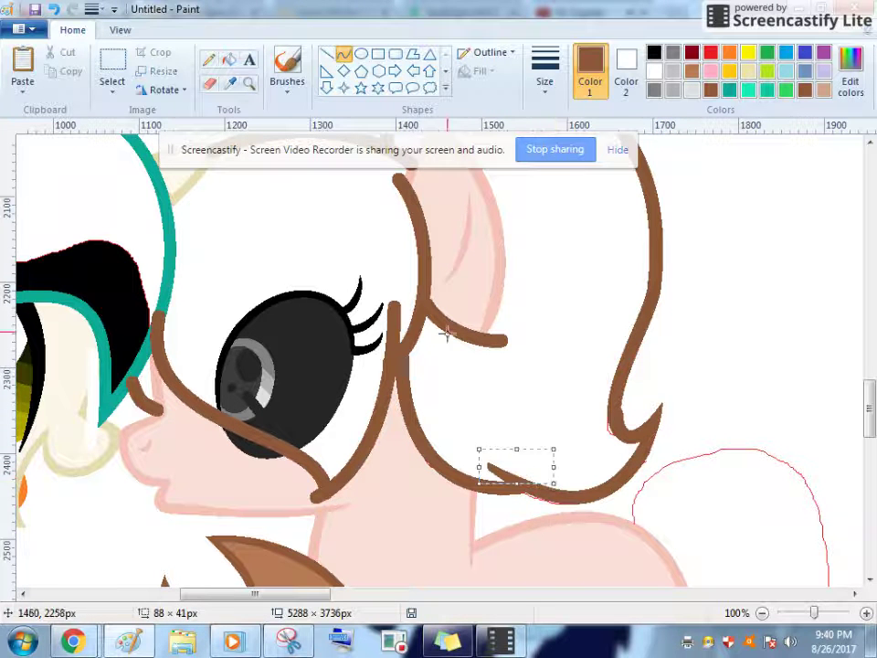
pyautogui.moveTo(443, 296); pyautogui.dragTo(538, 348)
pyautogui.moveTo(469, 316); pyautogui.dragTo(452, 318)
pyautogui.click(467, 331)
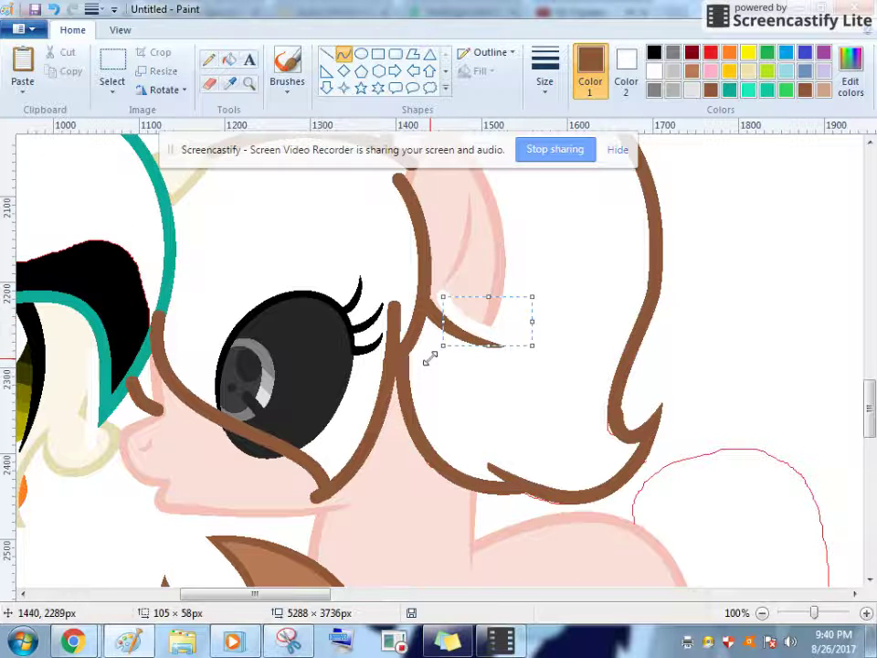
# Taper the upper end of the mane line in front of the ear with a white curve
pyautogui.scroll(2, 439, 360)
pyautogui.moveTo(405, 373); pyautogui.dragTo(389, 283)
pyautogui.moveTo(404, 340); pyautogui.dragTo(410, 342)
pyautogui.scroll(-2, 250, 293)
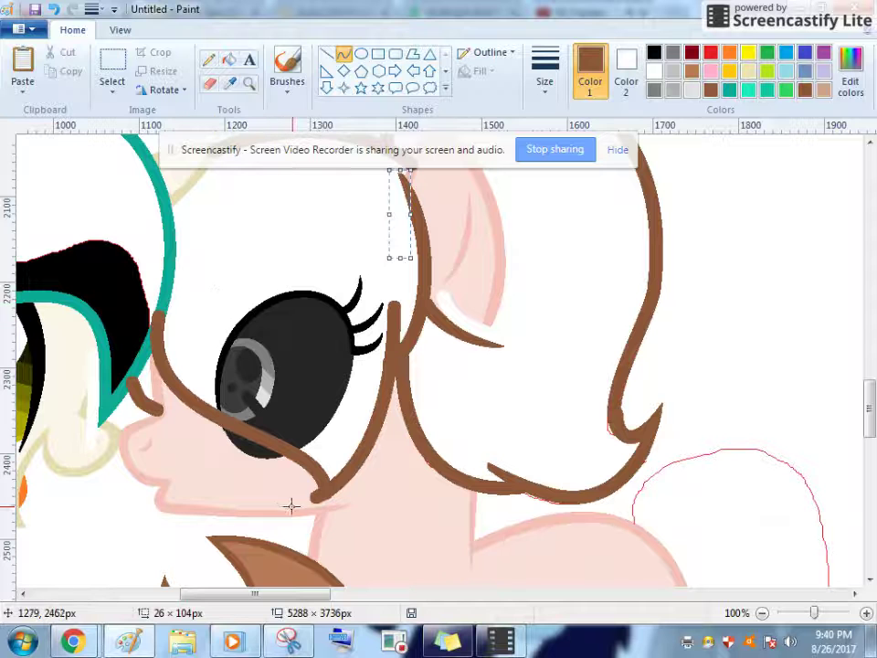
# Sharpen the fringe's point at the jaw and the upper end of the strand beside the eyelashes with white curves
pyautogui.moveTo(292, 481); pyautogui.dragTo(333, 541)
pyautogui.moveTo(298, 478); pyautogui.dragTo(308, 474)
pyautogui.click(311, 476)
pyautogui.moveTo(350, 418); pyautogui.dragTo(393, 275)
pyautogui.moveTo(367, 397); pyautogui.dragTo(370, 410)
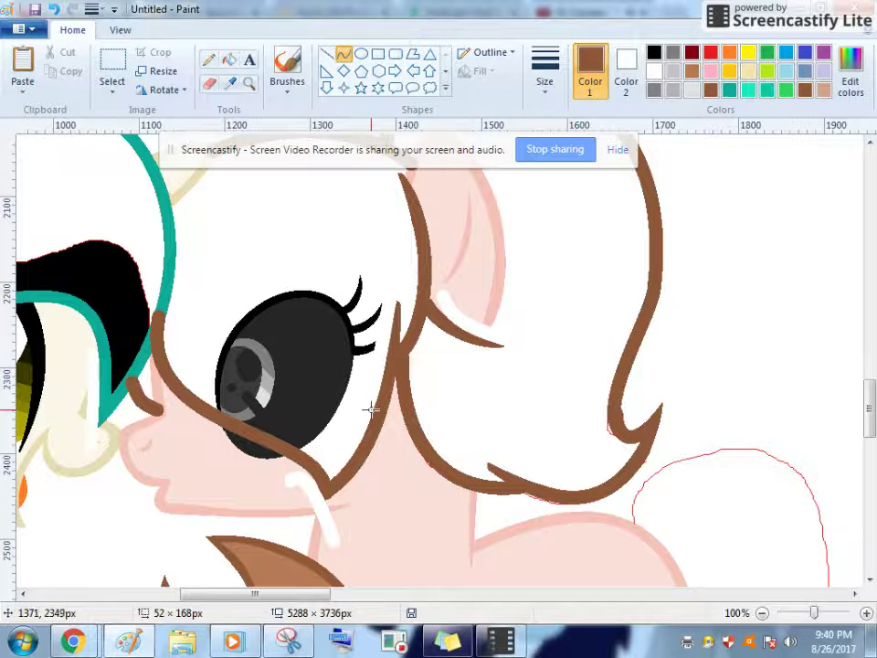
pyautogui.moveTo(384, 361); pyautogui.dragTo(388, 345)
pyautogui.moveTo(371, 382); pyautogui.dragTo(364, 394)
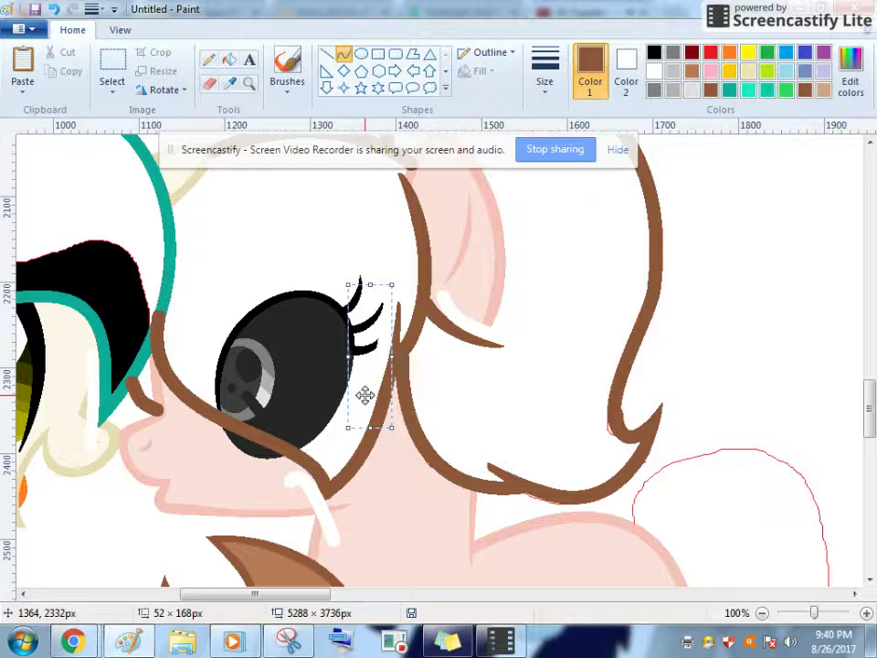
# Trace the tail's large upper arch and the small upturned curl at its end with brown curves
pyautogui.scroll(-5, 648, 462)
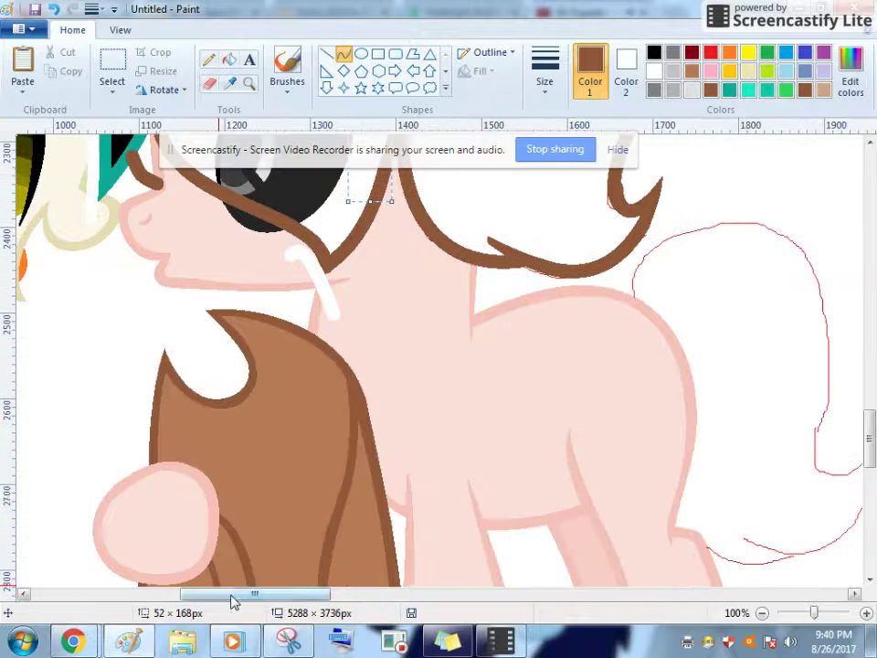
pyautogui.moveTo(233, 600); pyautogui.dragTo(292, 595)
pyautogui.moveTo(294, 294)
pyautogui.mouseDown()
pyautogui.moveTo(503, 434)
pyautogui.moveTo(491, 431)
pyautogui.moveTo(319, 192)
pyautogui.moveTo(283, 201)
pyautogui.mouseUp()
pyautogui.moveTo(474, 202)
pyautogui.mouseDown()
pyautogui.moveTo(533, 200)
pyautogui.moveTo(543, 151)
pyautogui.mouseUp()
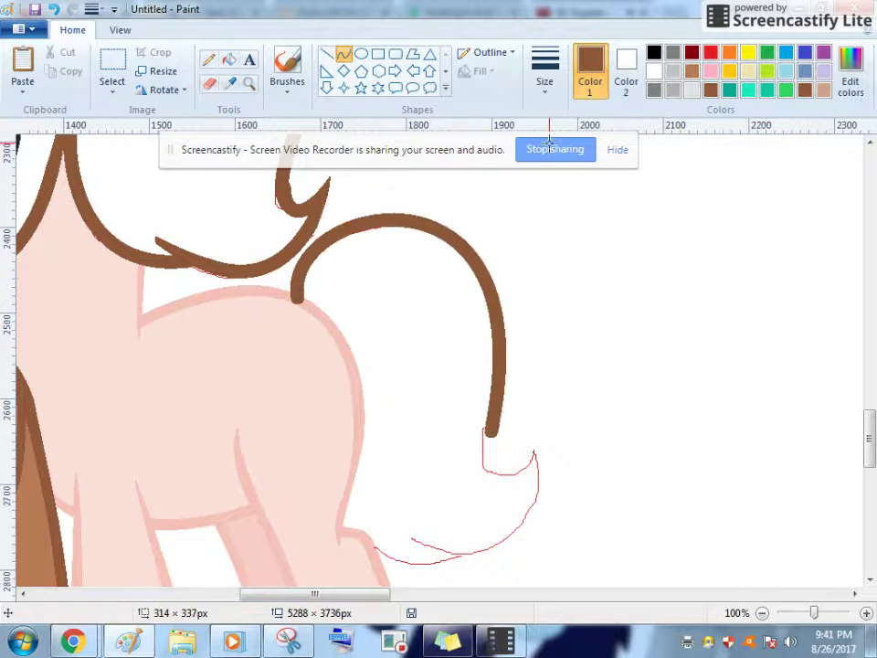
pyautogui.click(494, 442)
pyautogui.moveTo(490, 430); pyautogui.dragTo(522, 481)
# Trace the tail's lower edge with two brown curves and taper the inner strand's end with a white curve
pyautogui.scroll(-3, 419, 473)
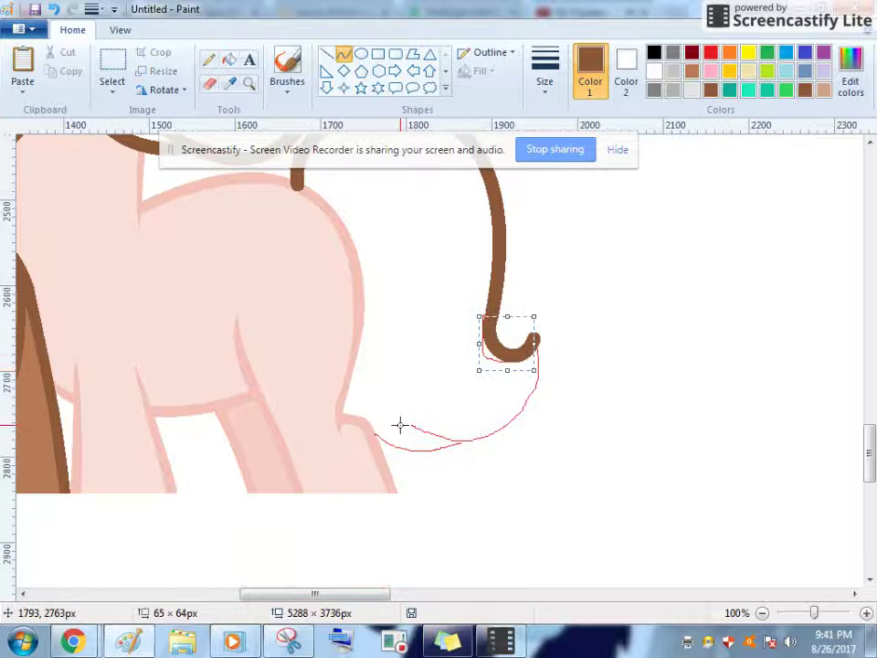
pyautogui.moveTo(410, 421)
pyautogui.mouseDown()
pyautogui.moveTo(523, 314)
pyautogui.moveTo(530, 295)
pyautogui.mouseUp()
pyautogui.moveTo(494, 372)
pyautogui.mouseDown()
pyautogui.moveTo(545, 419)
pyautogui.moveTo(571, 408)
pyautogui.mouseUp()
pyautogui.click(468, 437)
pyautogui.moveTo(363, 429)
pyautogui.mouseDown()
pyautogui.moveTo(438, 442)
pyautogui.moveTo(398, 451)
pyautogui.mouseUp()
pyautogui.moveTo(384, 393)
pyautogui.mouseDown()
pyautogui.moveTo(423, 433)
pyautogui.moveTo(421, 414)
pyautogui.mouseUp()
pyautogui.click(417, 430)
# Taper the tail's outer tip with a white curve and erase the stray brown speck above it
pyautogui.moveTo(509, 335); pyautogui.dragTo(550, 271)
pyautogui.moveTo(532, 314); pyautogui.dragTo(517, 338)
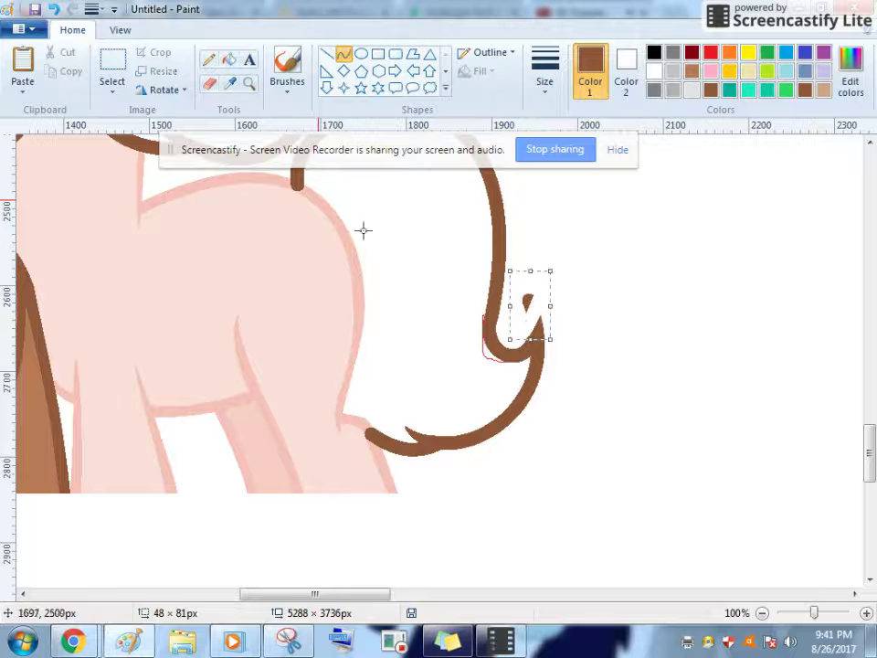
pyautogui.click(209, 84)
pyautogui.scroll(3, 375, 328)
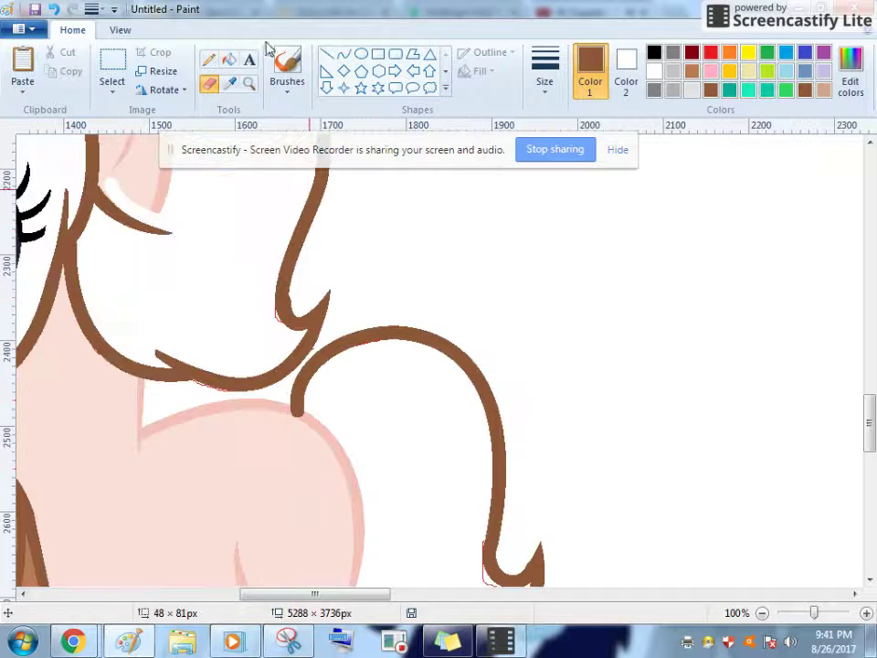
# Test-fill the white background around the mane with red to check the outlines for gaps, and undo it
pyautogui.scroll(3, 137, 277)
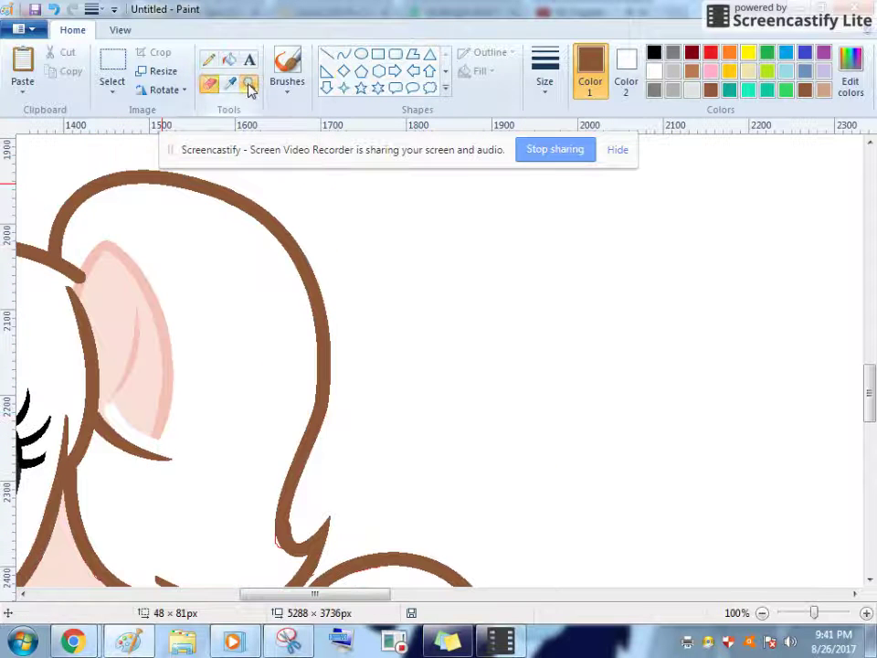
pyautogui.click(248, 87)
pyautogui.rightClick(152, 306)
pyautogui.click(148, 306)
pyautogui.click(230, 61)
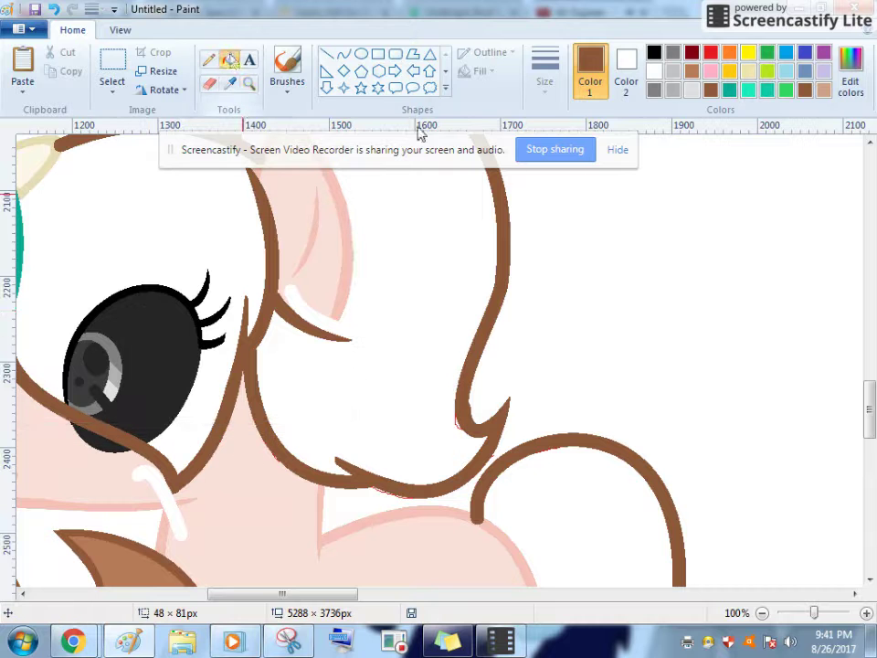
pyautogui.click(710, 52)
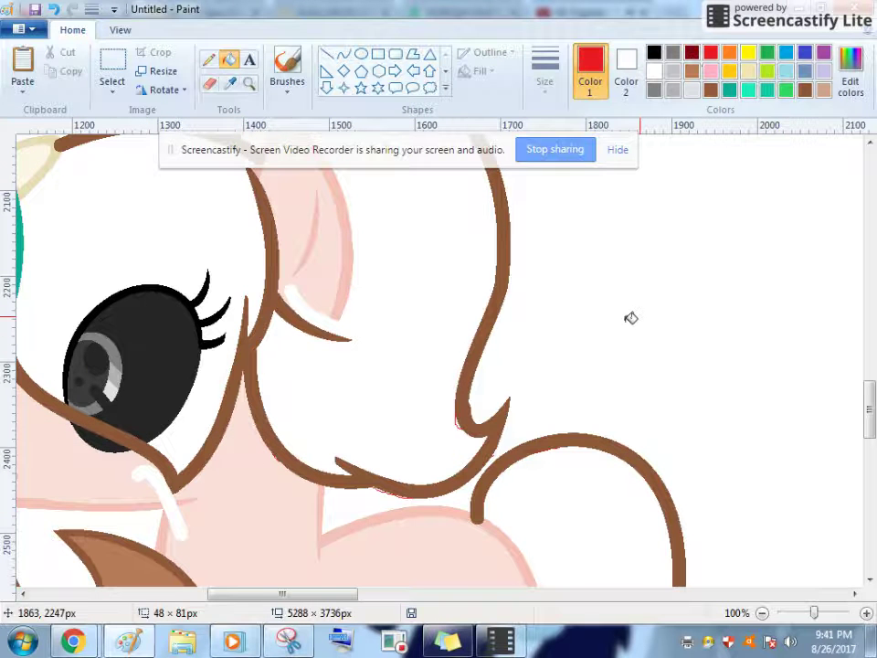
pyautogui.click(630, 317)
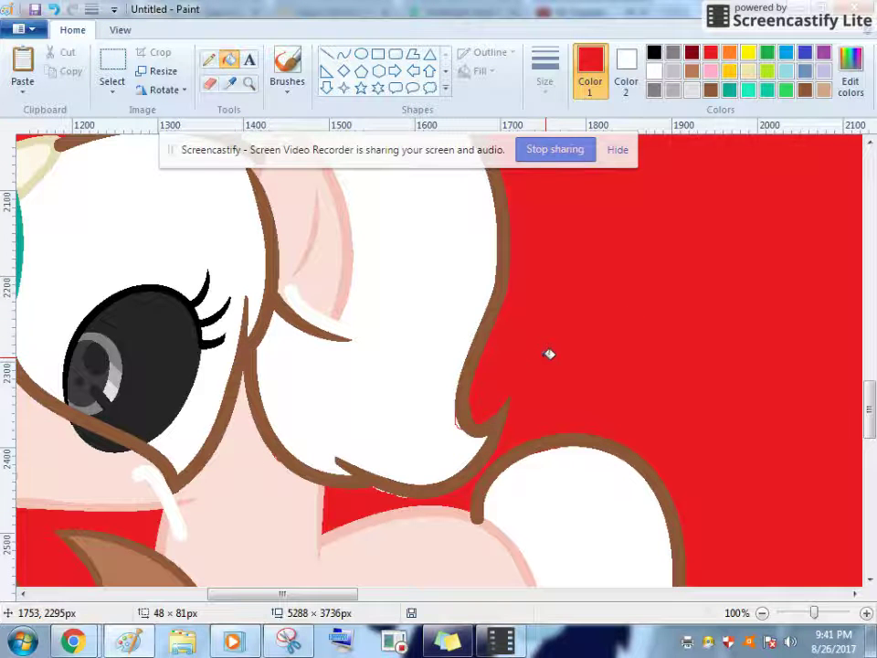
pyautogui.hotkey('ctrl', 'z')
# Test-fill the mane's interior with red to check its outline for gaps, and undo the fills
pyautogui.click(371, 339)
pyautogui.hotkey('ctrl', 'z')
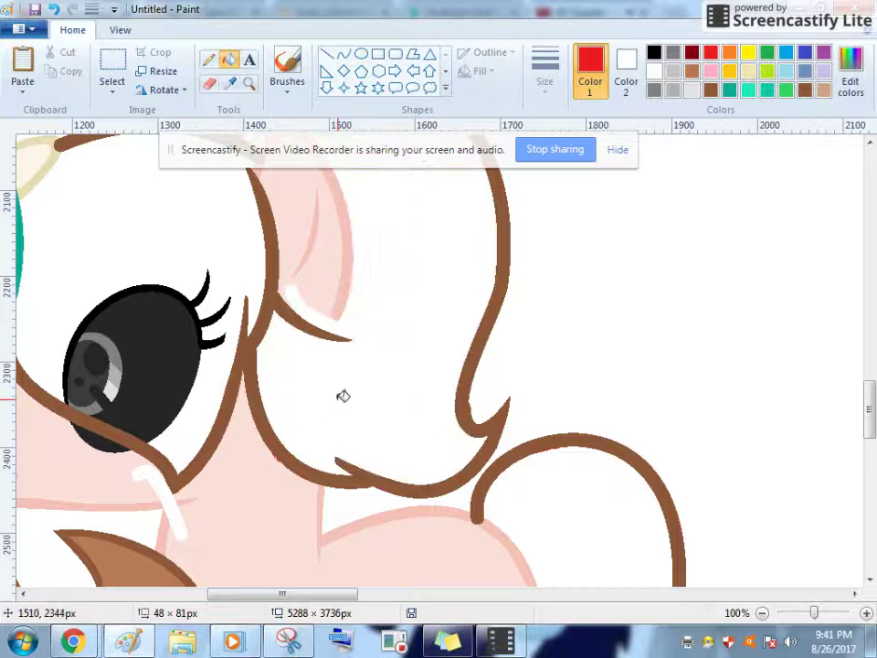
pyautogui.click(342, 398)
pyautogui.scroll(3, 345, 394)
pyautogui.scroll(-5, 348, 407)
pyautogui.hotkey('ctrl', 'z')
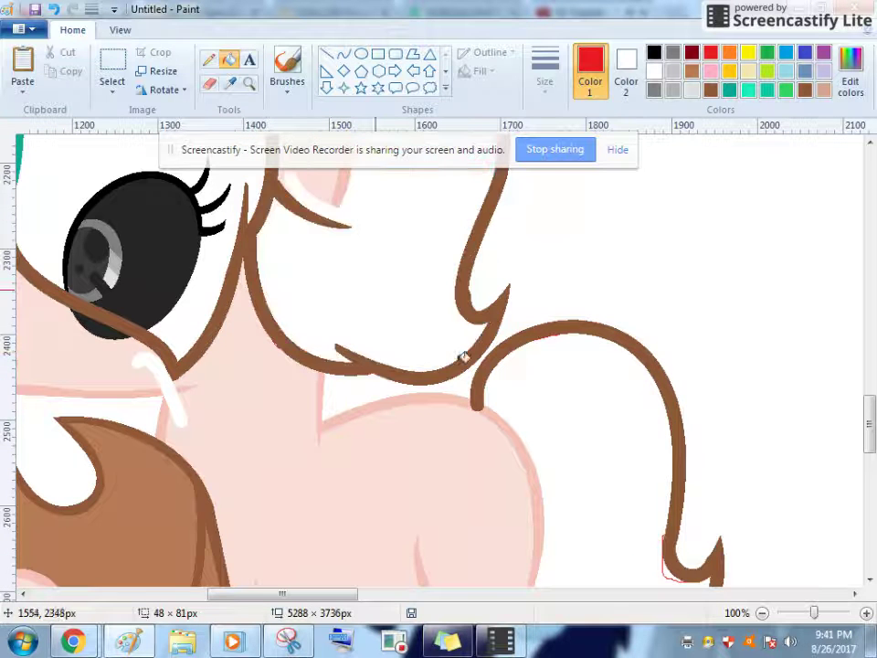
# Test-fill the tail's interior and an area farther up with red, and undo the fills
pyautogui.scroll(-5, 512, 352)
pyautogui.click(572, 343)
pyautogui.hotkey('ctrl', 'z')
pyautogui.click(574, 341)
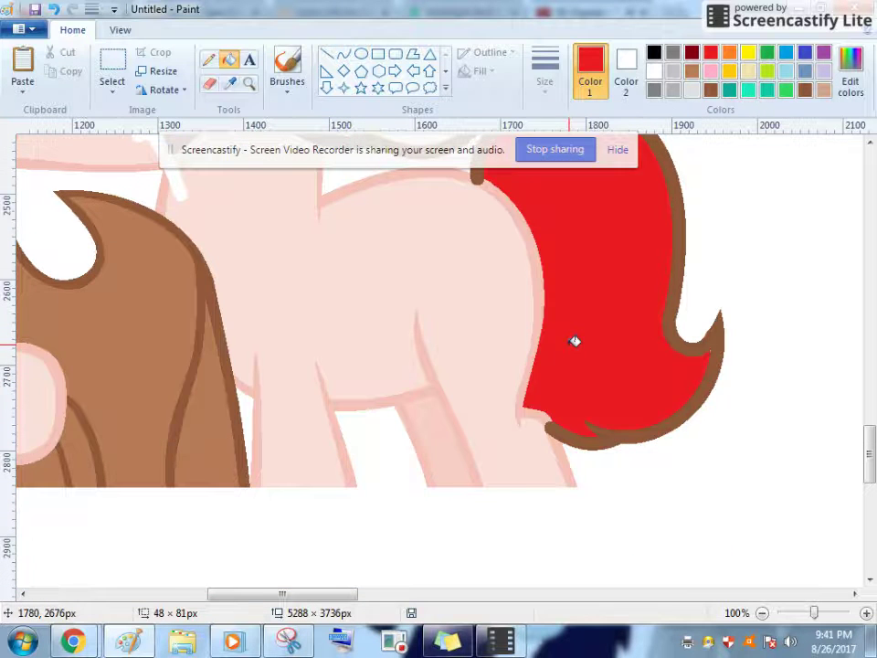
pyautogui.hotkey('ctrl', 'z')
pyautogui.scroll(3, 556, 357)
pyautogui.click(137, 260)
pyautogui.moveTo(279, 593); pyautogui.dragTo(324, 594)
pyautogui.hotkey('ctrl', 'z')
# Sample the brown outline colour near the tail's outer tip
pyautogui.scroll(3, 442, 290)
pyautogui.click(250, 85)
pyautogui.scroll(-4, 442, 366)
pyautogui.click(497, 481)
pyautogui.click(299, 413)
pyautogui.click(252, 417)
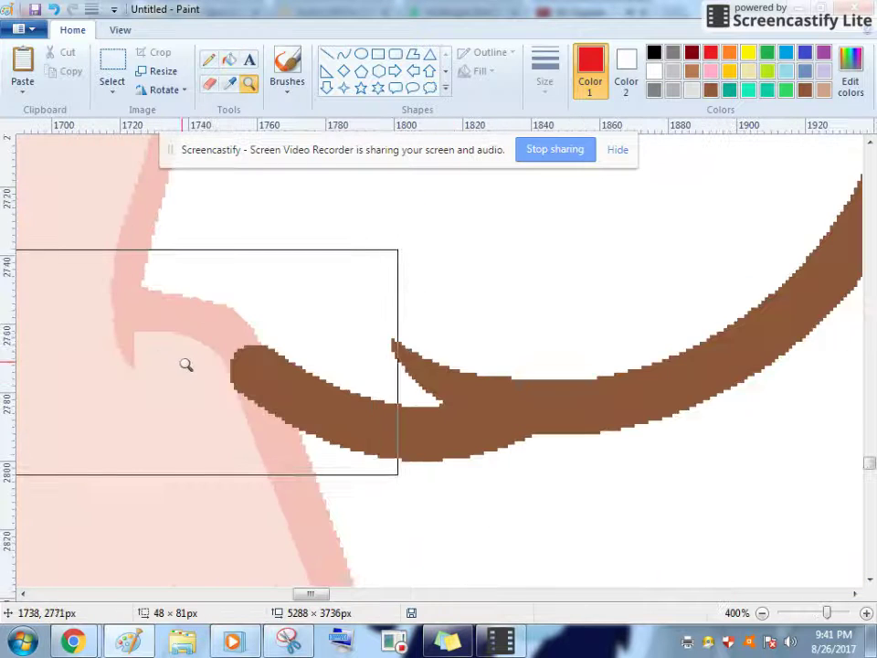
pyautogui.scroll(4, 201, 362)
pyautogui.rightClick(216, 362)
pyautogui.click(229, 83)
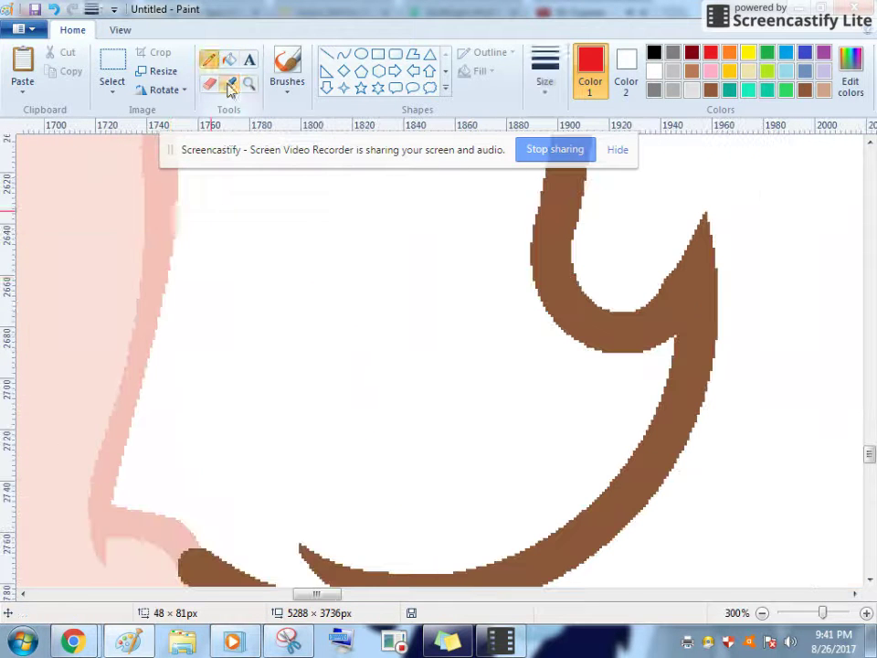
pyautogui.click(680, 315)
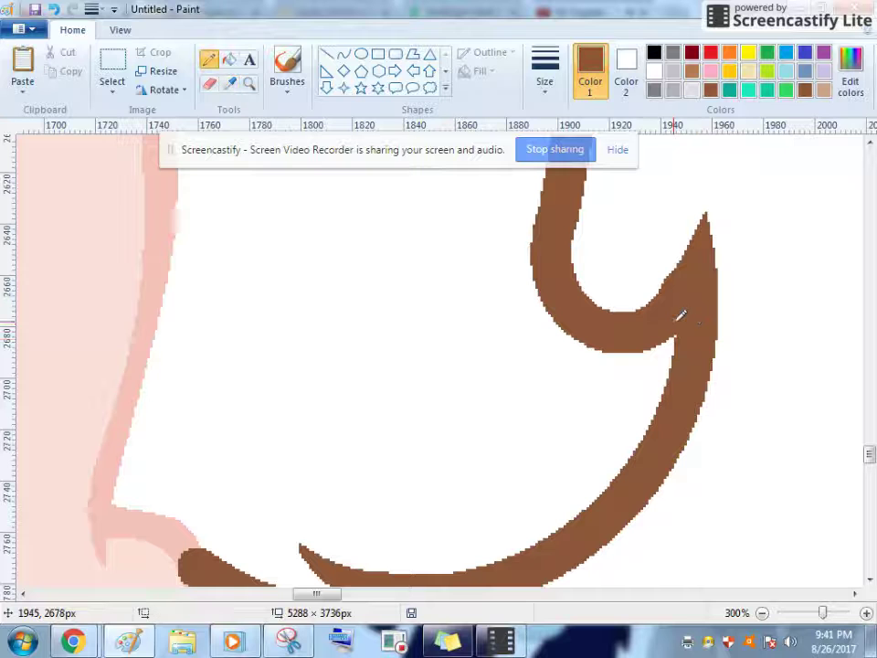
# Trim the tail's lower end along the hind leg with a thin curve in the pink outline colour and fill over the excess brown
pyautogui.click(343, 55)
pyautogui.click(544, 80)
pyautogui.click(566, 122)
pyautogui.click(231, 82)
pyautogui.scroll(-3, 239, 291)
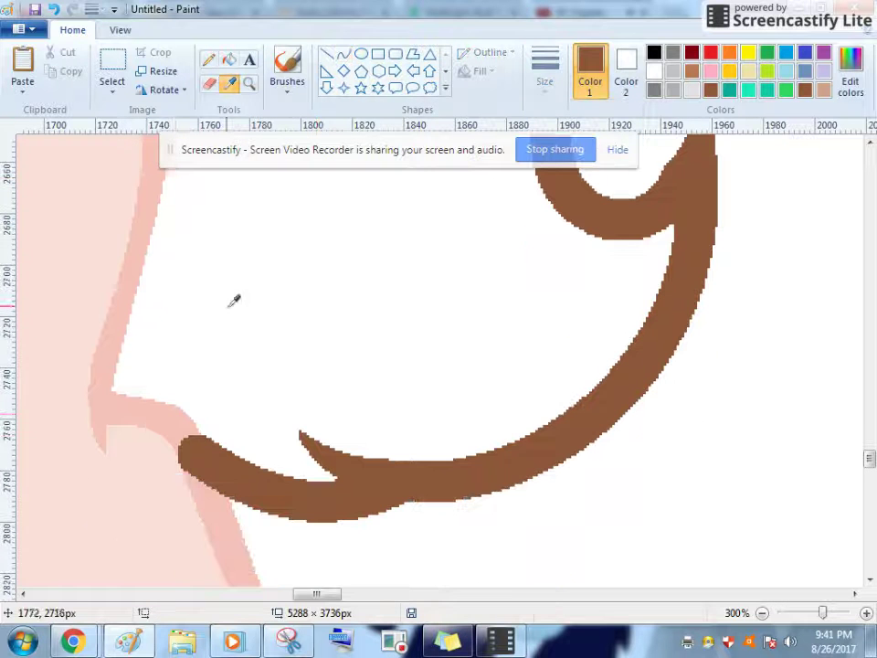
pyautogui.click(182, 410)
pyautogui.moveTo(200, 437); pyautogui.dragTo(229, 509)
pyautogui.moveTo(222, 464)
pyautogui.mouseDown()
pyautogui.moveTo(204, 437)
pyautogui.moveTo(215, 462)
pyautogui.mouseUp()
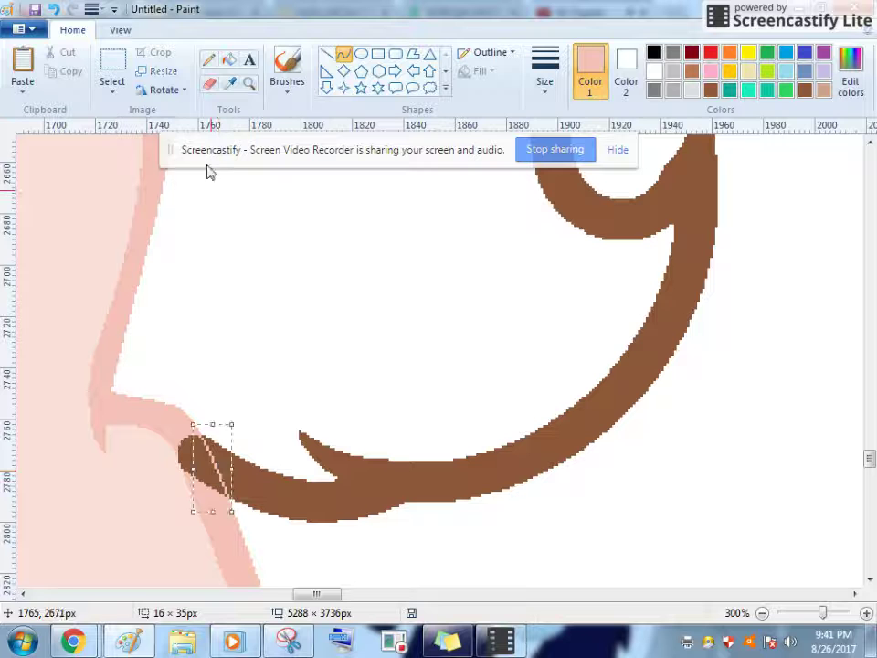
pyautogui.click(230, 60)
pyautogui.click(219, 479)
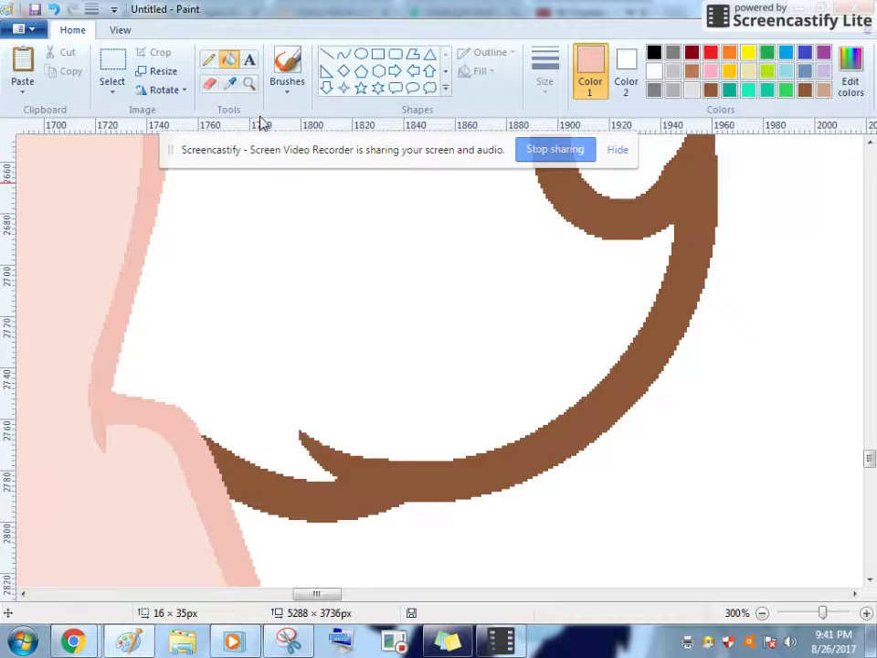
# Trim the small brown strand's lower end at the face outline with a thin pink curve and fill over the overlap
pyautogui.rightClick(186, 315)
pyautogui.rightClick(186, 315)
pyautogui.rightClick(186, 315)
pyautogui.click(67, 186)
pyautogui.click(69, 190)
pyautogui.scroll(3, 186, 312)
pyautogui.rightClick(241, 343)
pyautogui.click(71, 283)
pyautogui.click(319, 309)
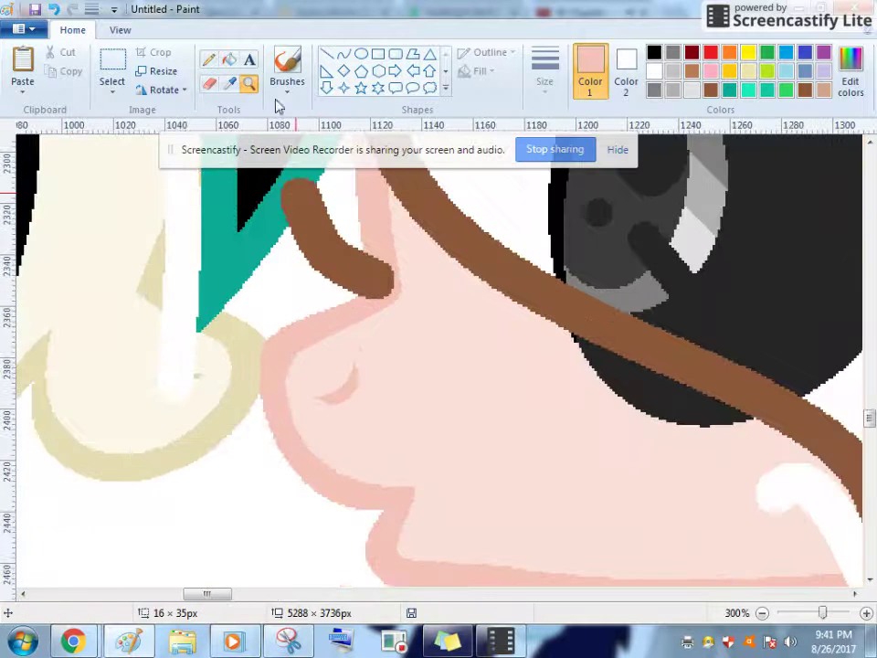
pyautogui.click(344, 56)
pyautogui.moveTo(362, 232)
pyautogui.mouseDown()
pyautogui.moveTo(366, 209)
pyautogui.moveTo(361, 298)
pyautogui.moveTo(370, 289)
pyautogui.mouseUp()
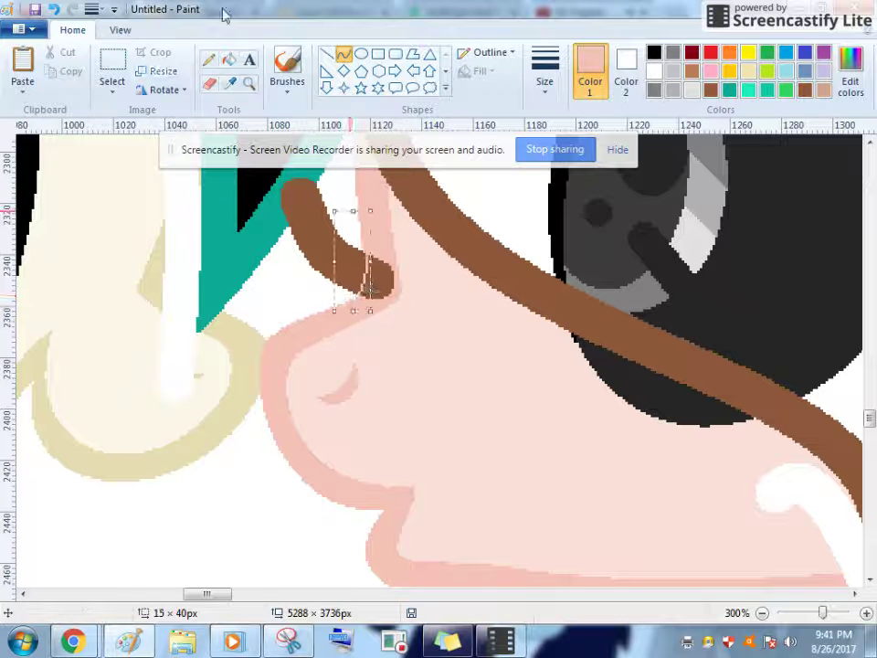
pyautogui.click(229, 60)
# Trim the fringe's brown end at the ear with a pink curve along the ear's edge and fill over the overlap
pyautogui.scroll(10, 350, 276)
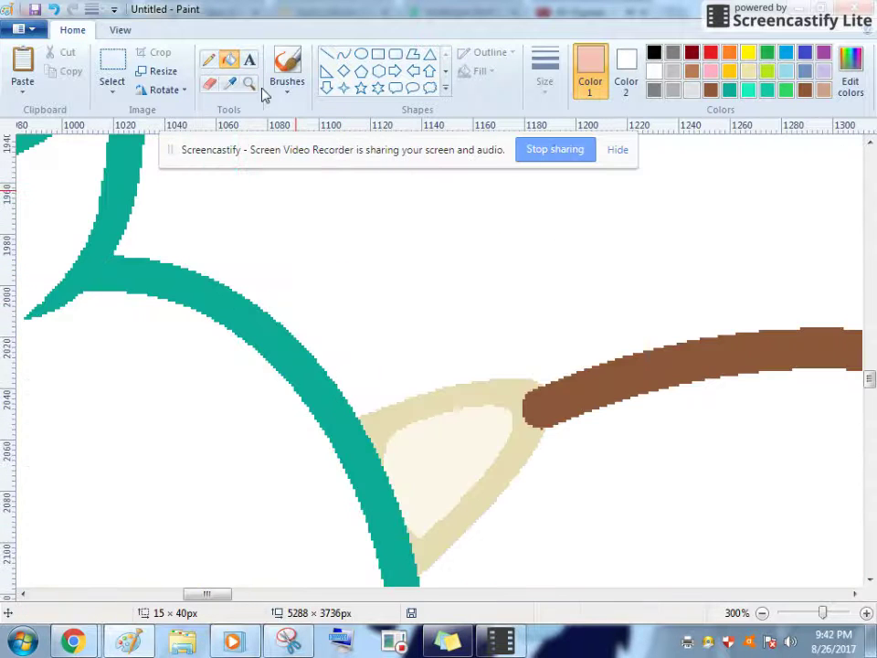
pyautogui.click(249, 83)
pyautogui.rightClick(399, 358)
pyautogui.rightClick(399, 358)
pyautogui.click(399, 307)
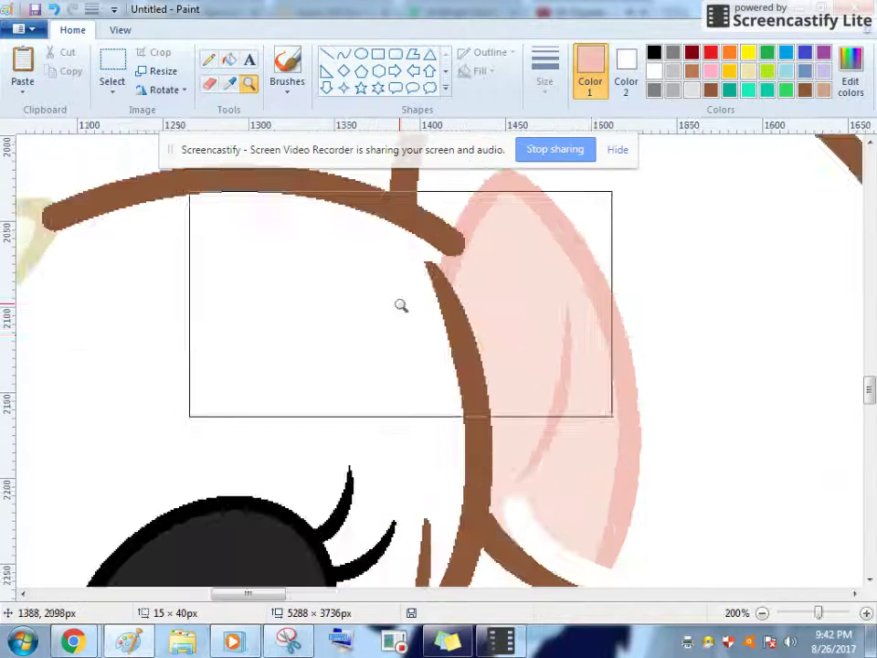
pyautogui.click(399, 307)
pyautogui.click(343, 54)
pyautogui.moveTo(381, 325); pyautogui.dragTo(424, 236)
pyautogui.click(396, 265)
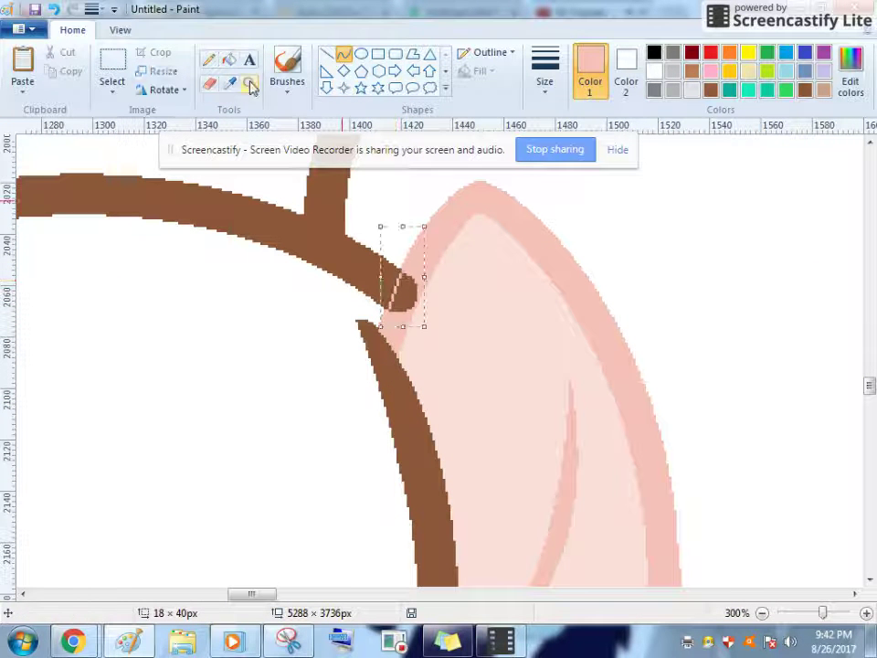
pyautogui.click(227, 61)
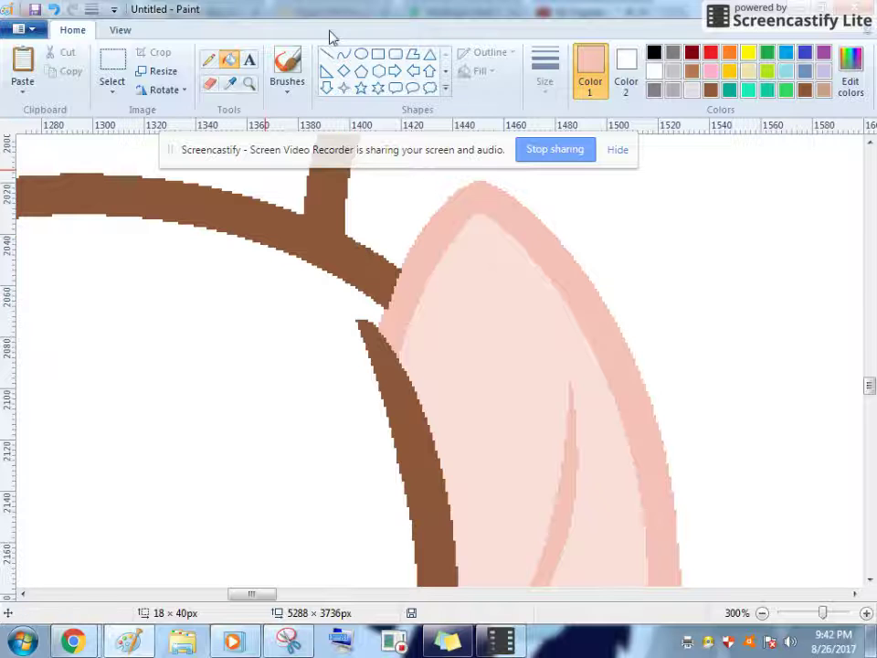
# Set up the Eraser with red as Color 1 to clear the red specks on the mane outline beside the neck
pyautogui.scroll(-15, 441, 334)
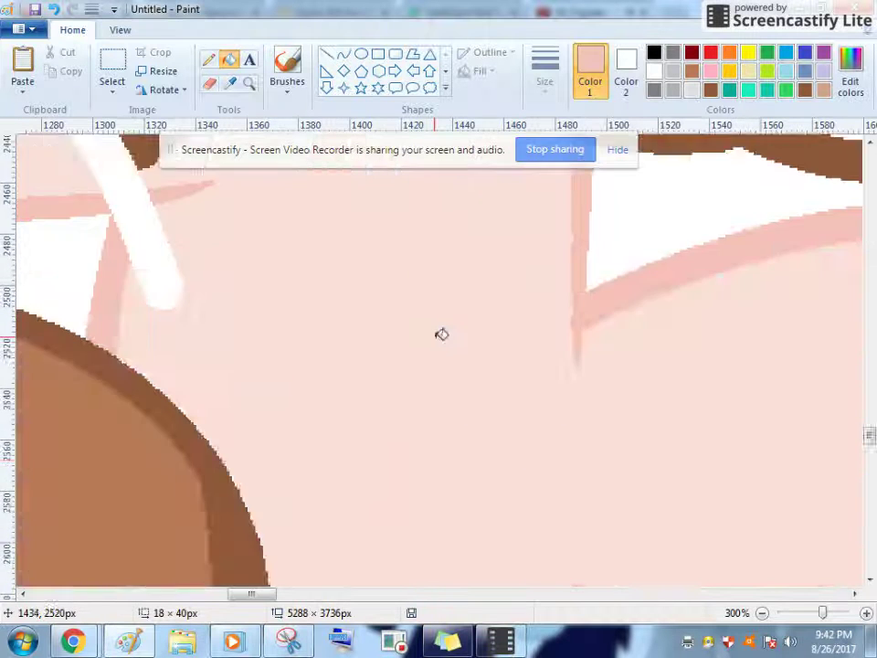
pyautogui.scroll(5, 440, 334)
pyautogui.click(209, 83)
pyautogui.click(711, 52)
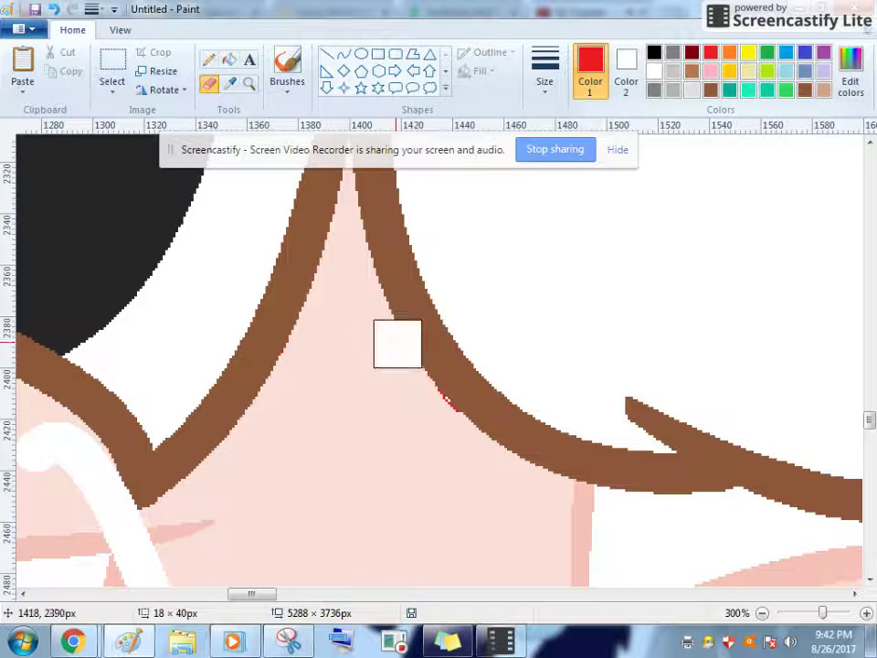
# Sample the pink outline colour at the jaw for a curve where the tail's base meets the rump
pyautogui.click(344, 54)
pyautogui.click(230, 83)
pyautogui.scroll(-3, 202, 313)
pyautogui.click(199, 306)
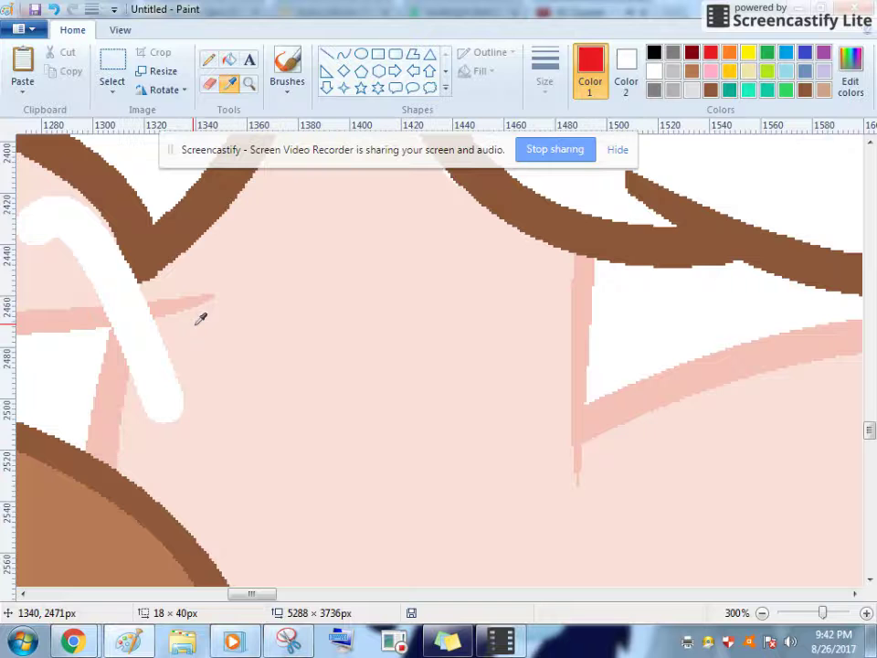
pyautogui.click(248, 85)
pyautogui.rightClick(269, 297)
pyautogui.rightClick(270, 300)
pyautogui.rightClick(270, 299)
pyautogui.click(273, 274)
pyautogui.click(274, 271)
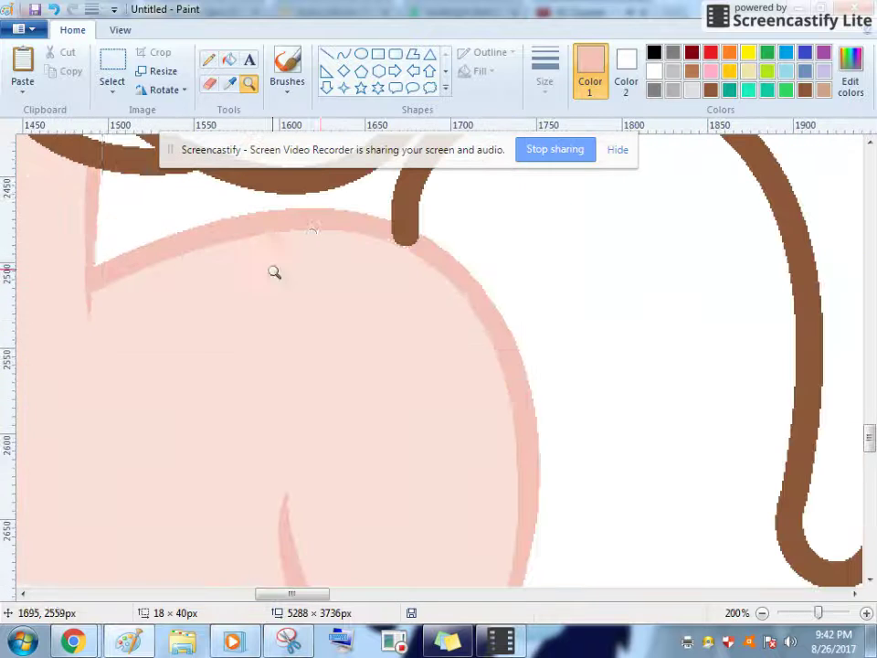
pyautogui.click(330, 56)
pyautogui.moveTo(384, 217); pyautogui.dragTo(416, 232)
pyautogui.rightClick(411, 230)
pyautogui.click(422, 239)
pyautogui.moveTo(391, 223); pyautogui.dragTo(411, 227)
pyautogui.rightClick(412, 230)
pyautogui.click(425, 240)
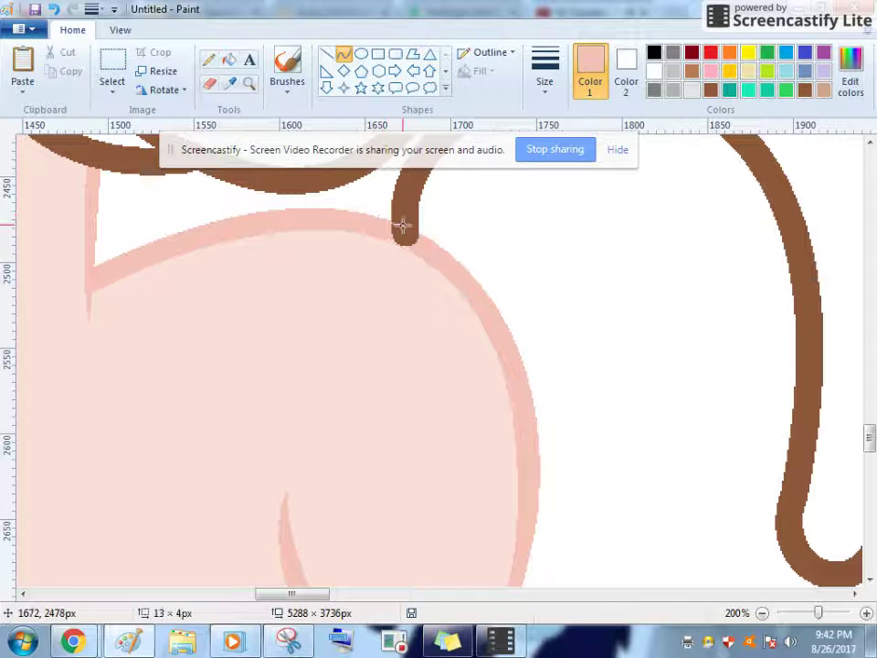
# Trim the tail's base along the rump with a pink curve and fill over the brown overlap
pyautogui.moveTo(384, 216); pyautogui.dragTo(429, 233)
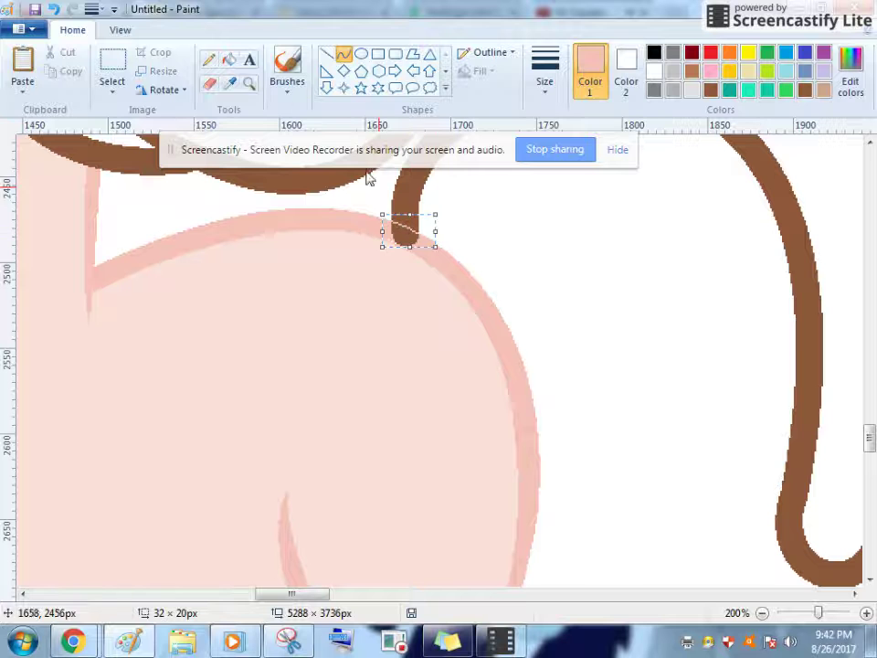
pyautogui.click(228, 62)
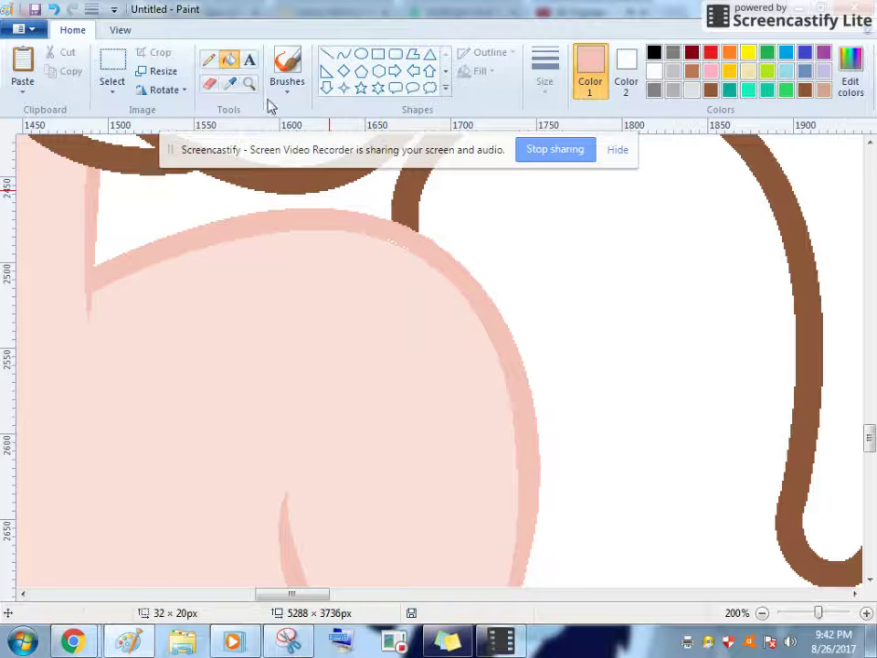
# Cover the light specks along the rump's inner outline on the upper pink pony with a curve in the light body pink
pyautogui.click(248, 84)
pyautogui.rightClick(367, 255)
pyautogui.rightClick(433, 303)
pyautogui.scroll(9, 436, 306)
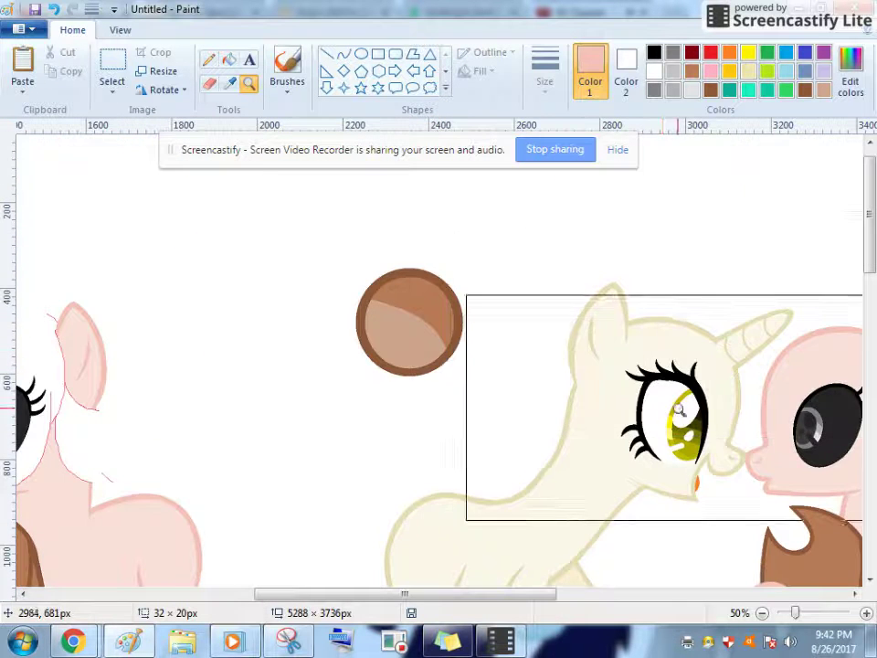
pyautogui.rightClick(670, 406)
pyautogui.click(566, 358)
pyautogui.click(467, 322)
pyautogui.click(299, 337)
pyautogui.click(383, 338)
pyautogui.click(402, 349)
pyautogui.click(411, 351)
pyautogui.click(293, 278)
pyautogui.click(343, 55)
pyautogui.click(544, 73)
pyautogui.click(574, 221)
pyautogui.click(230, 83)
pyautogui.click(142, 232)
pyautogui.moveTo(115, 239)
pyautogui.mouseDown()
pyautogui.moveTo(385, 375)
pyautogui.moveTo(438, 374)
pyautogui.mouseUp()
pyautogui.click(265, 246)
pyautogui.click(304, 267)
pyautogui.moveTo(330, 308); pyautogui.dragTo(332, 315)
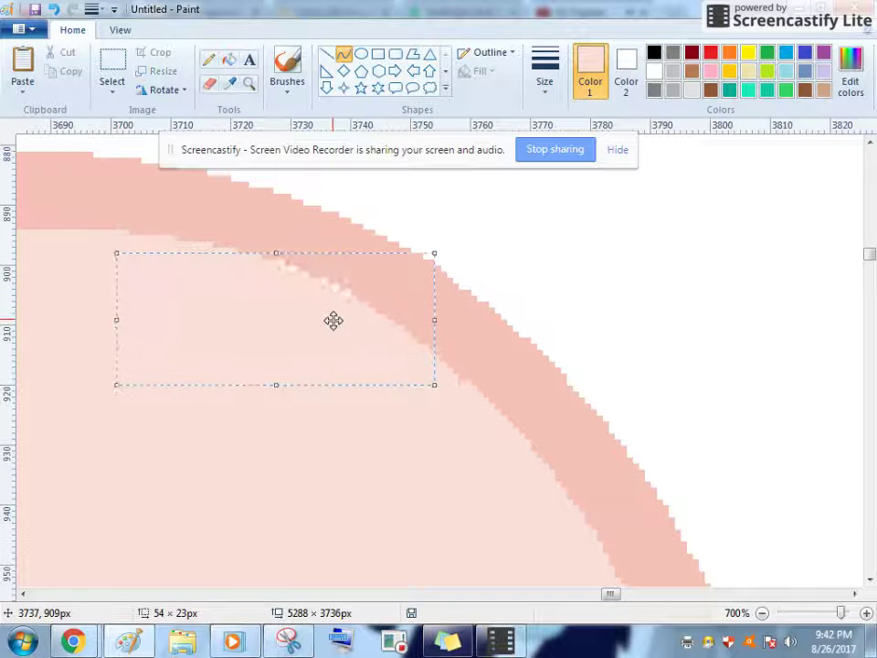
# Sample the teal mane outline colour and set a thin line width for a curve beside the pink pony's muzzle
pyautogui.click(248, 86)
pyautogui.rightClick(256, 292)
pyautogui.rightClick(255, 293)
pyautogui.rightClick(256, 292)
pyautogui.rightClick(255, 292)
pyautogui.rightClick(256, 292)
pyautogui.rightClick(256, 292)
pyautogui.rightClick(256, 292)
pyautogui.click(77, 507)
pyautogui.rightClick(548, 370)
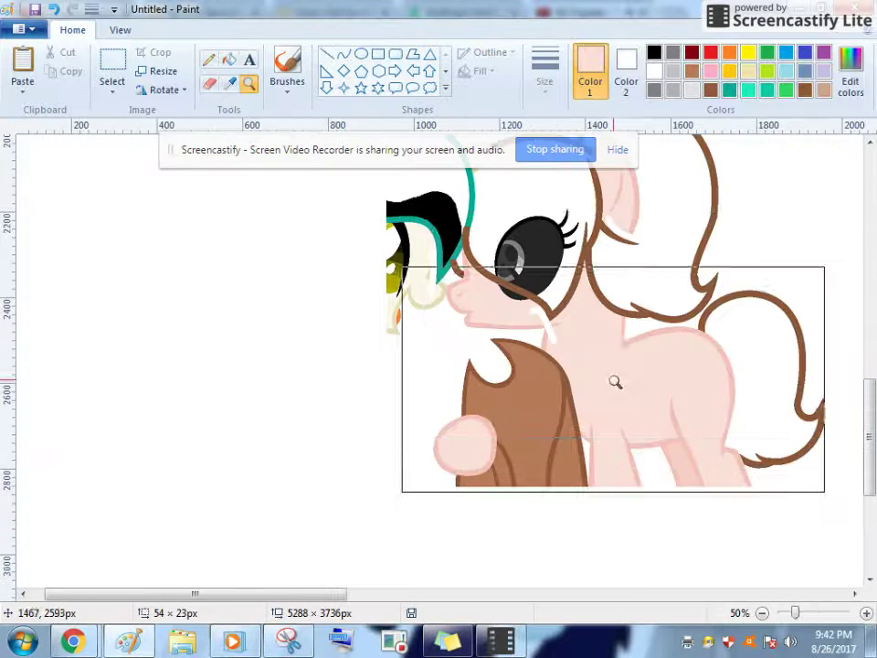
pyautogui.click(603, 379)
pyautogui.click(187, 205)
pyautogui.click(203, 271)
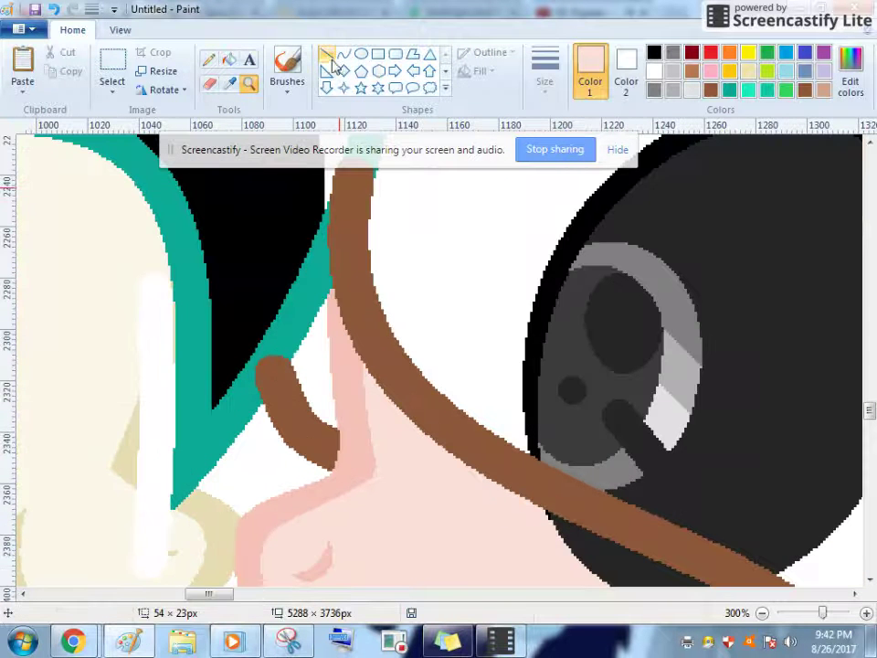
pyautogui.click(342, 54)
pyautogui.click(229, 89)
pyautogui.click(195, 317)
pyautogui.click(543, 80)
pyautogui.click(553, 131)
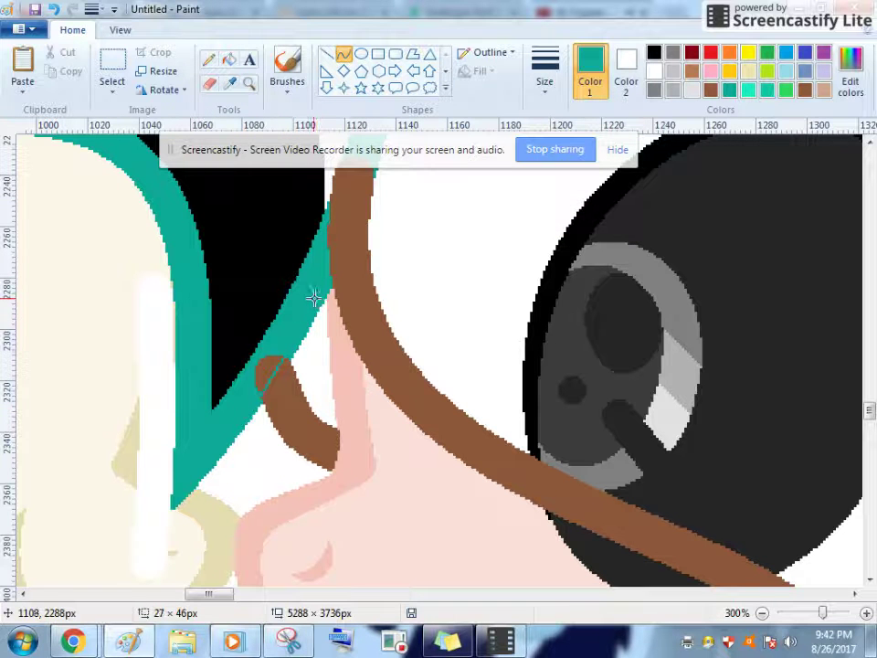
# Trim the small brown strand's upper end along the teal mane outline with a thin teal line and fill over the overlap
pyautogui.click(270, 393)
pyautogui.rightClick(271, 349)
pyautogui.click(297, 358)
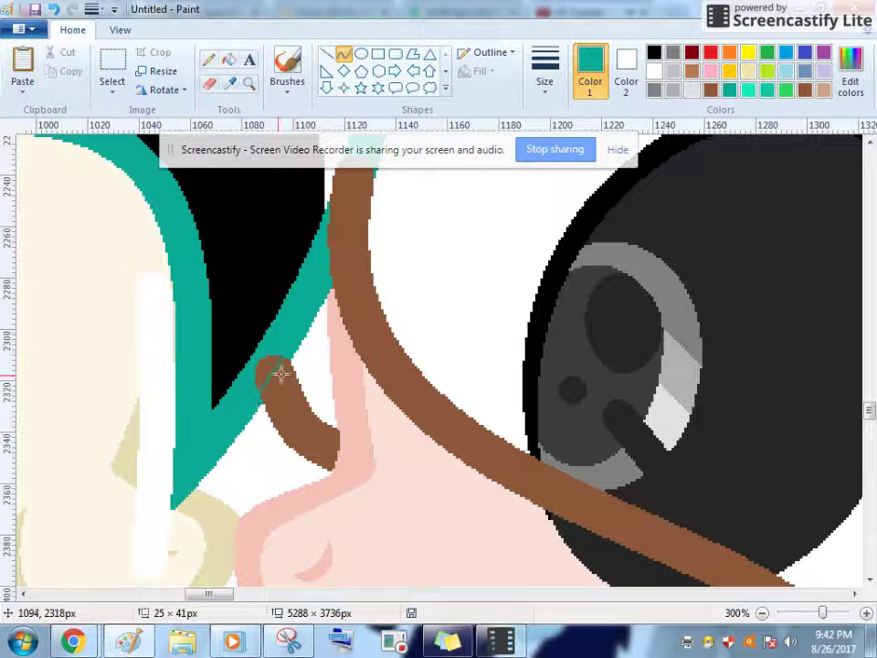
pyautogui.click(256, 419)
pyautogui.rightClick(265, 391)
pyautogui.click(274, 401)
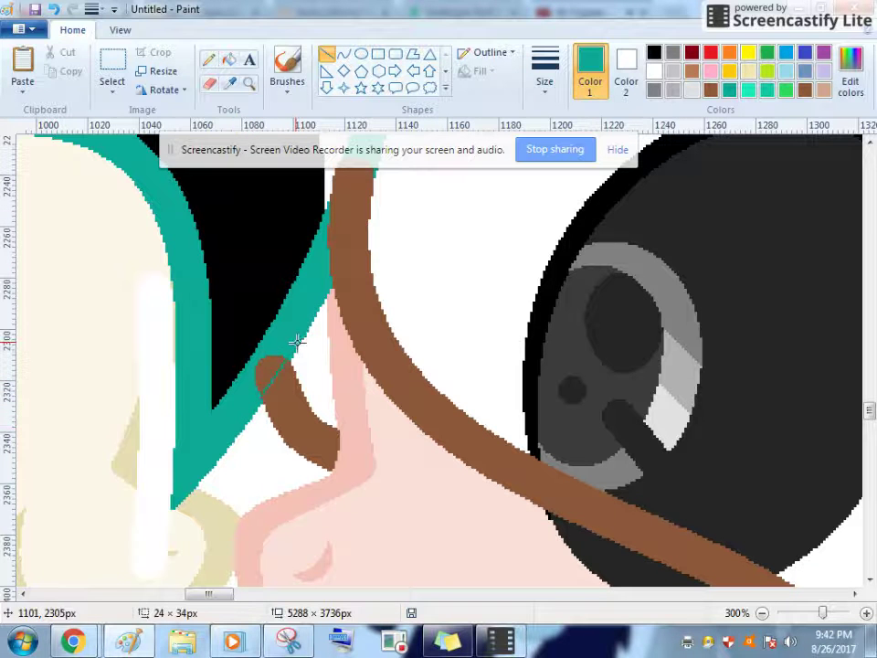
pyautogui.click(230, 60)
# Smooth the teal mane outline's lower edge beside the trimmed small brown strand with a short teal curve
pyautogui.click(342, 55)
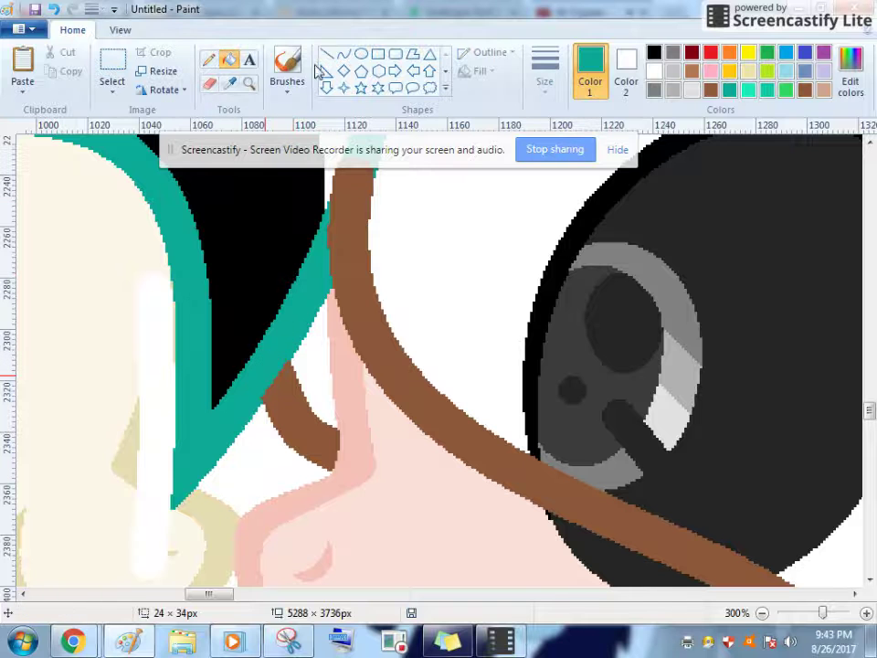
pyautogui.click(544, 68)
pyautogui.click(562, 152)
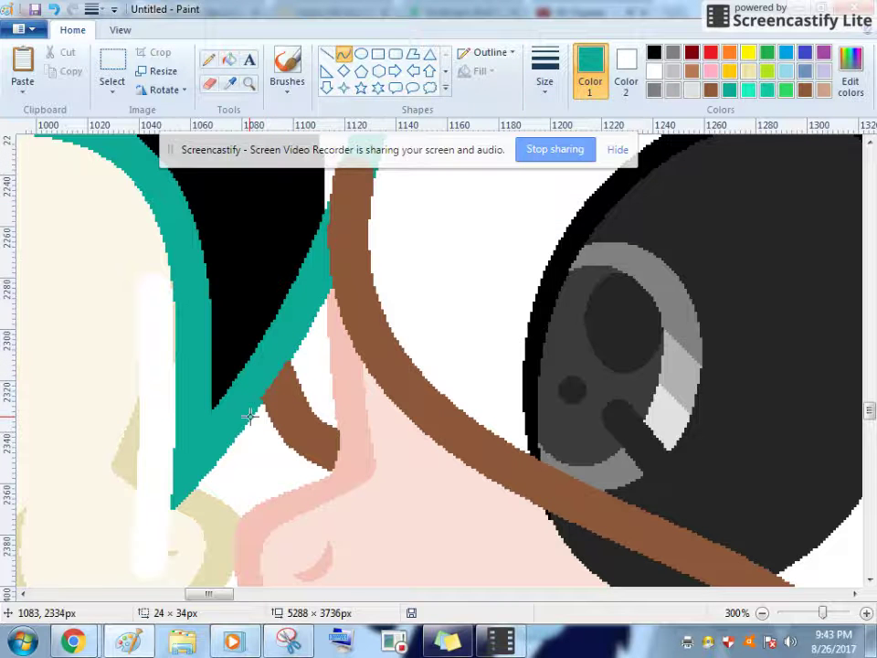
pyautogui.moveTo(258, 402)
pyautogui.mouseDown()
pyautogui.moveTo(264, 382)
pyautogui.moveTo(302, 386)
pyautogui.mouseUp()
pyautogui.rightClick(278, 364)
pyautogui.click(288, 374)
pyautogui.moveTo(249, 415); pyautogui.dragTo(258, 395)
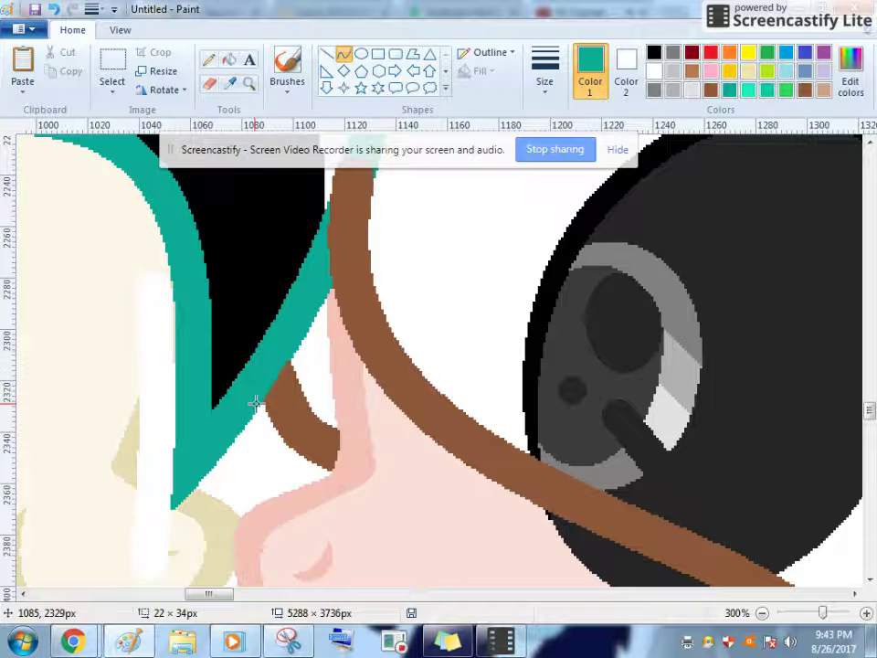
# Trim the long brown mane strand's upper end along the teal outline with a thin teal curve and fill over the overlap
pyautogui.scroll(3, 313, 343)
pyautogui.scroll(-1, 371, 479)
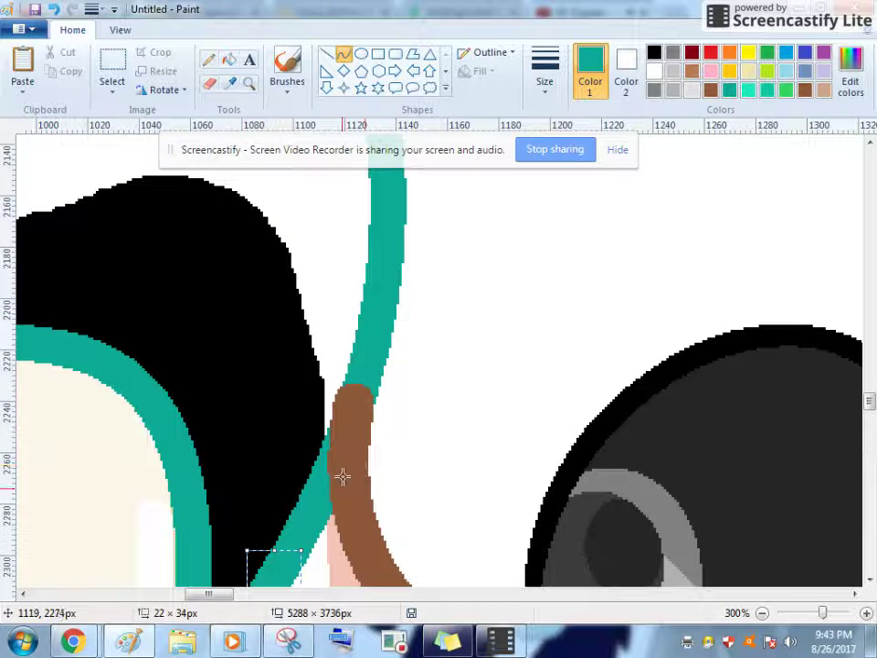
pyautogui.moveTo(323, 514); pyautogui.dragTo(362, 413)
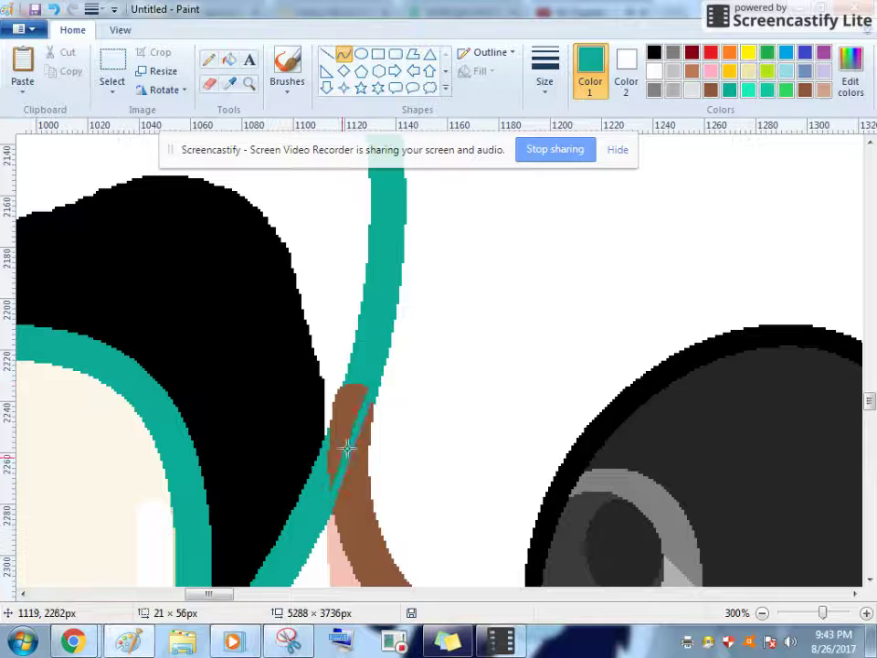
pyautogui.click(229, 59)
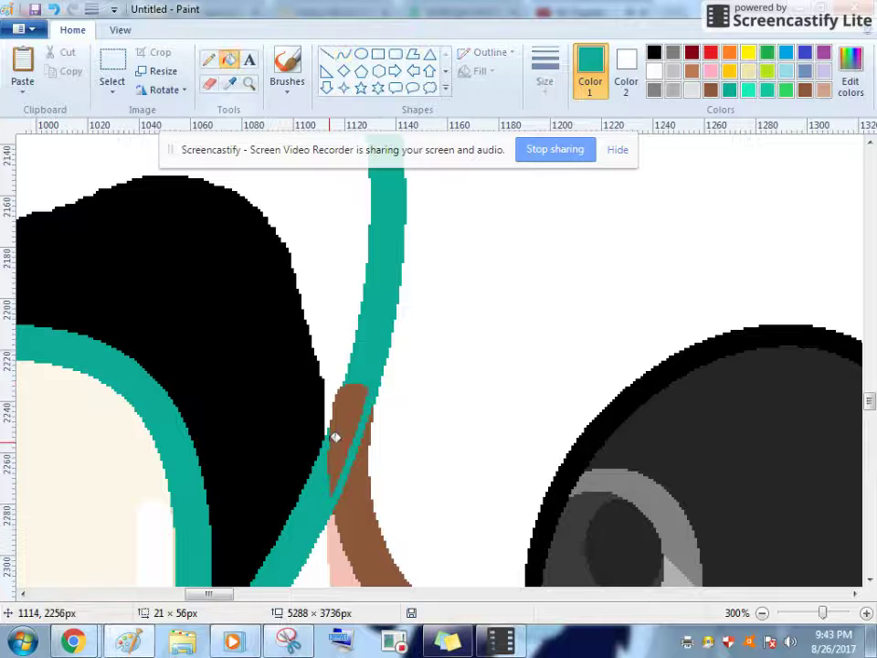
pyautogui.click(345, 407)
# Even out the bump on the teal outline's inner edge above the trimmed strand with a teal curve
pyautogui.click(344, 54)
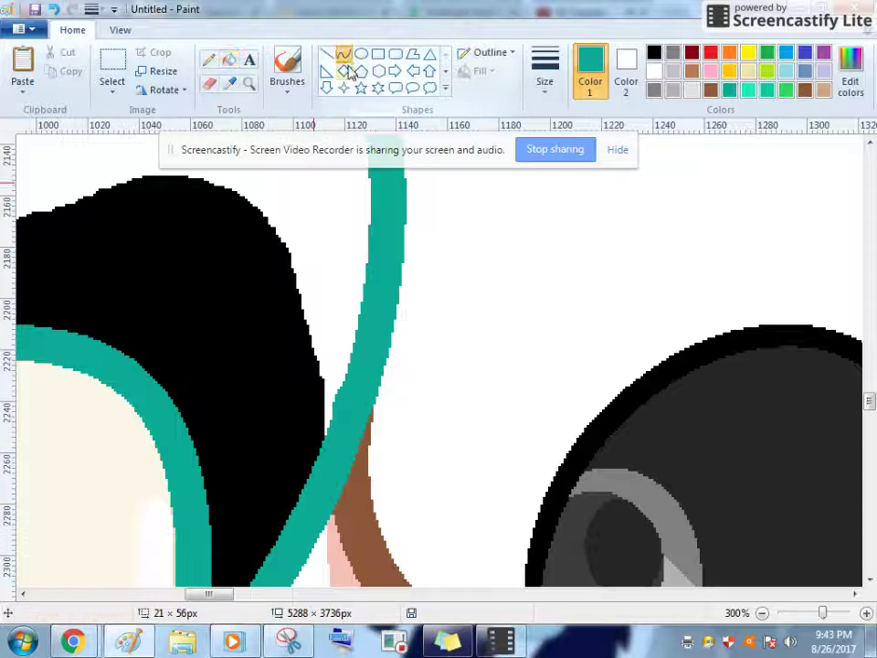
pyautogui.moveTo(329, 414); pyautogui.dragTo(356, 282)
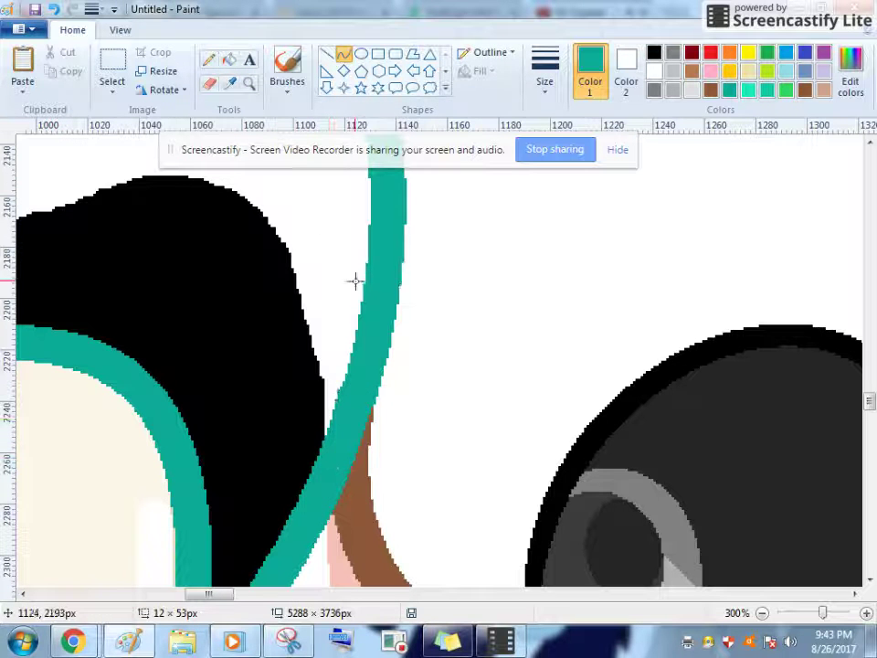
pyautogui.click(340, 395)
# Trim the brown fringe's end around the horn tip with curves in the sampled cream outline colour and fill over the overlap
pyautogui.scroll(3, 346, 377)
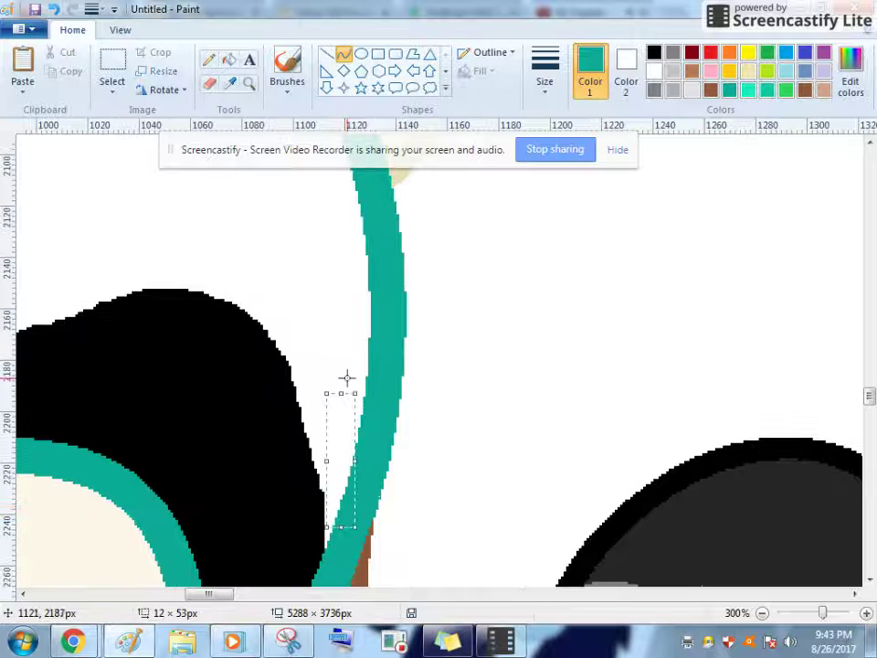
pyautogui.scroll(4, 346, 344)
pyautogui.click(230, 83)
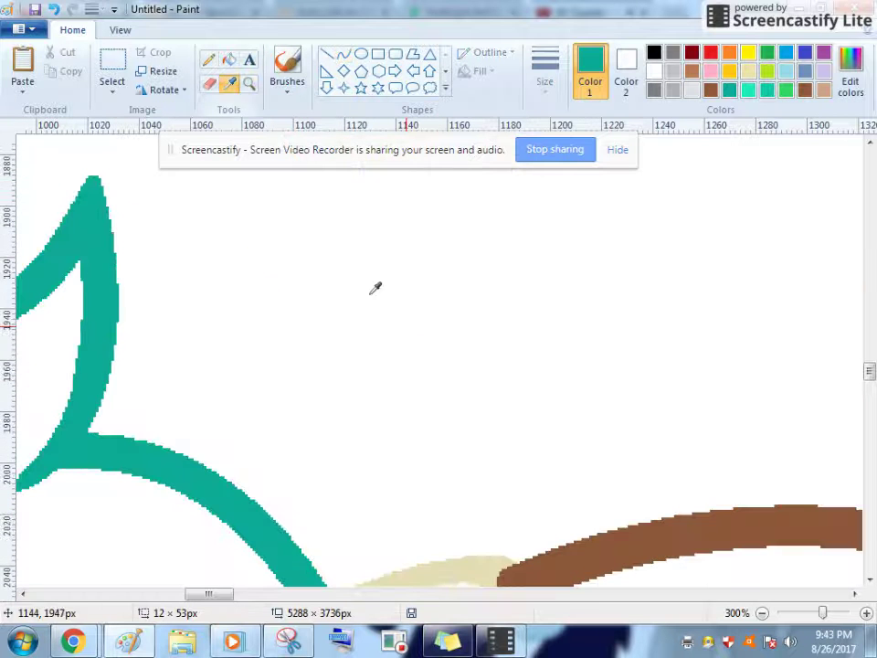
pyautogui.scroll(-3, 510, 336)
pyautogui.click(489, 340)
pyautogui.moveTo(510, 338); pyautogui.dragTo(515, 329)
pyautogui.click(537, 358)
pyautogui.click(537, 358)
pyautogui.click(230, 60)
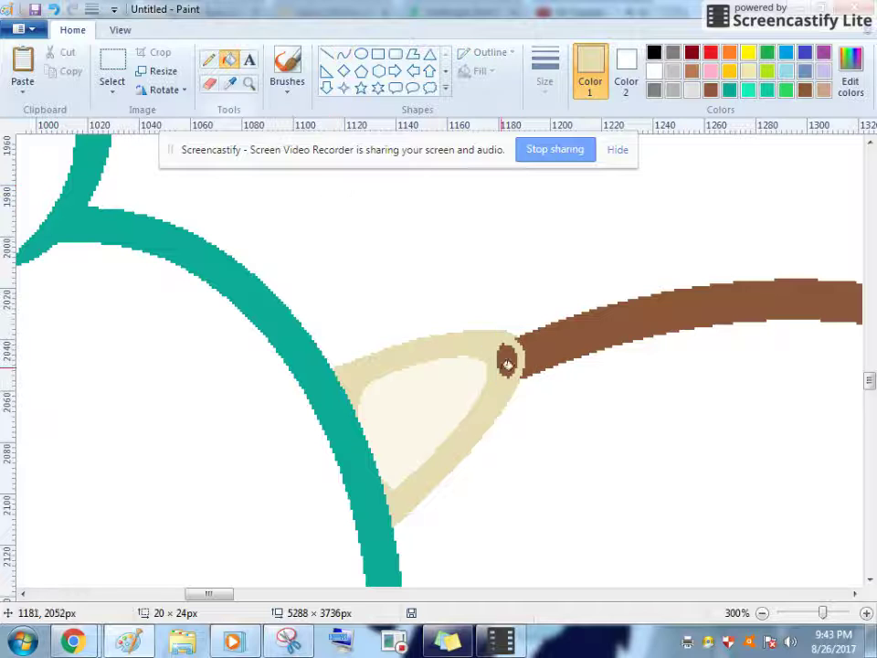
pyautogui.click(510, 359)
pyautogui.click(342, 54)
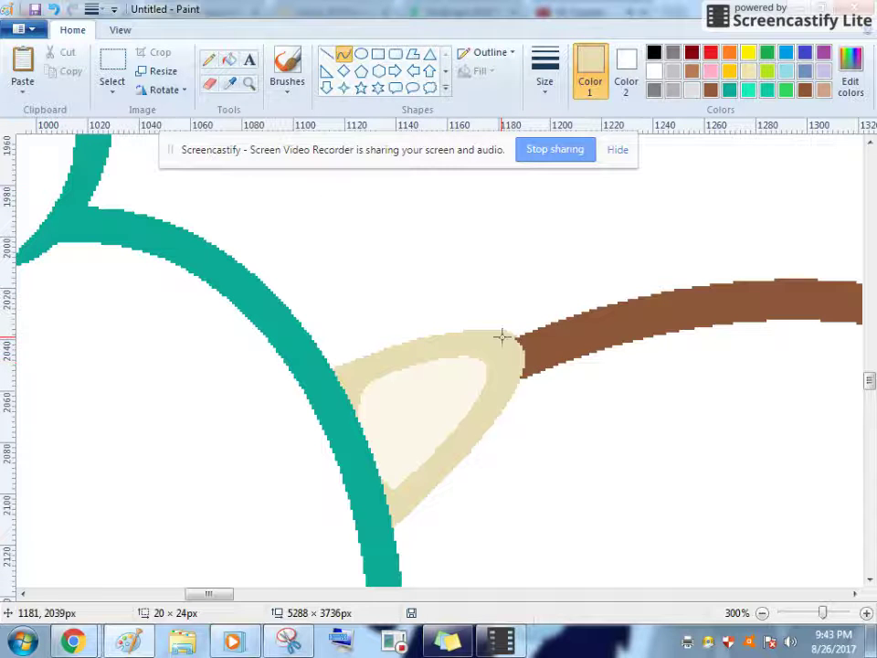
pyautogui.click(532, 348)
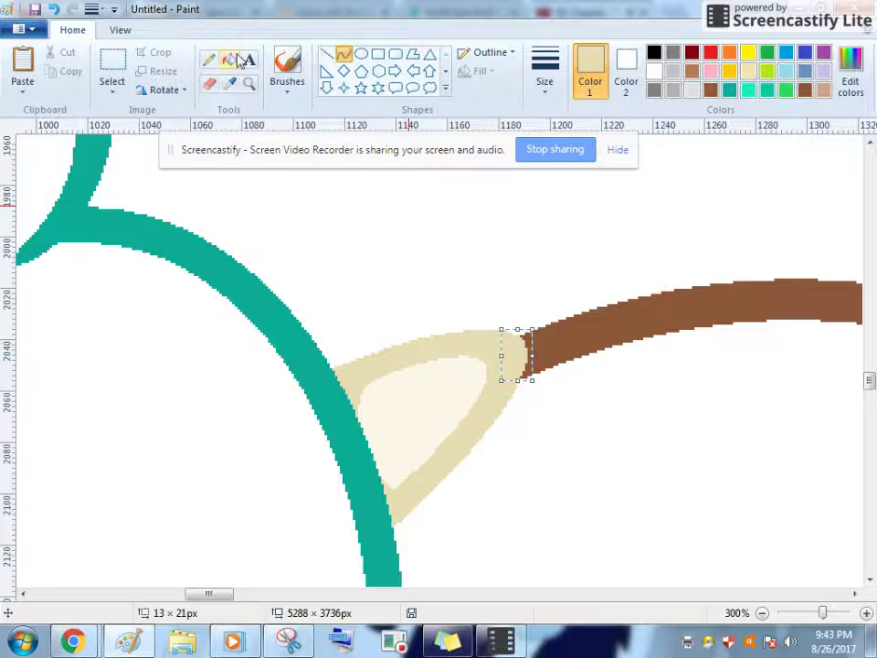
# Fill the teal mane outline left on the pasted copy with white
pyautogui.click(248, 83)
pyautogui.rightClick(293, 298)
pyautogui.rightClick(293, 293)
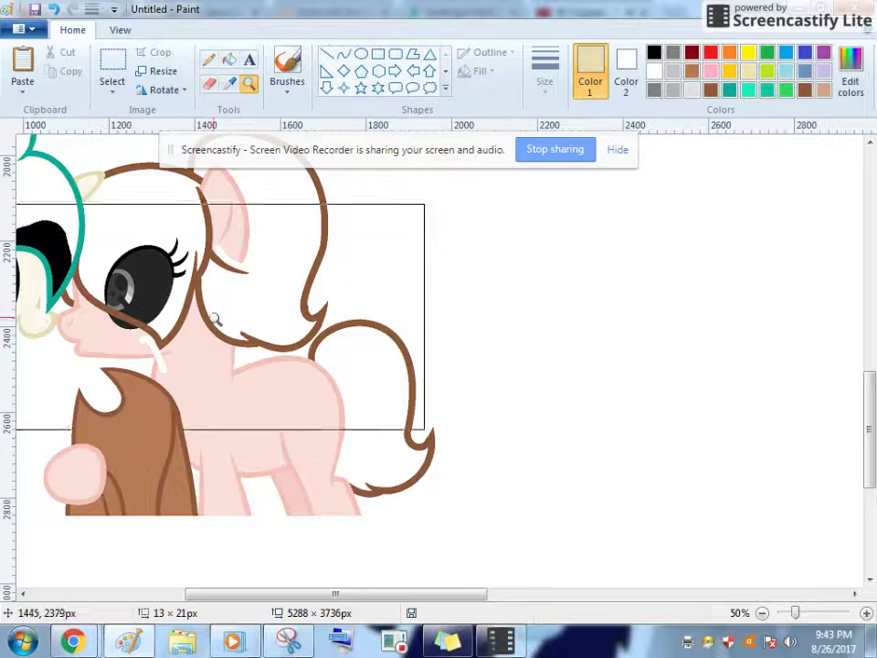
pyautogui.click(152, 284)
pyautogui.rightClick(149, 284)
pyautogui.scroll(2, 149, 284)
pyautogui.click(175, 361)
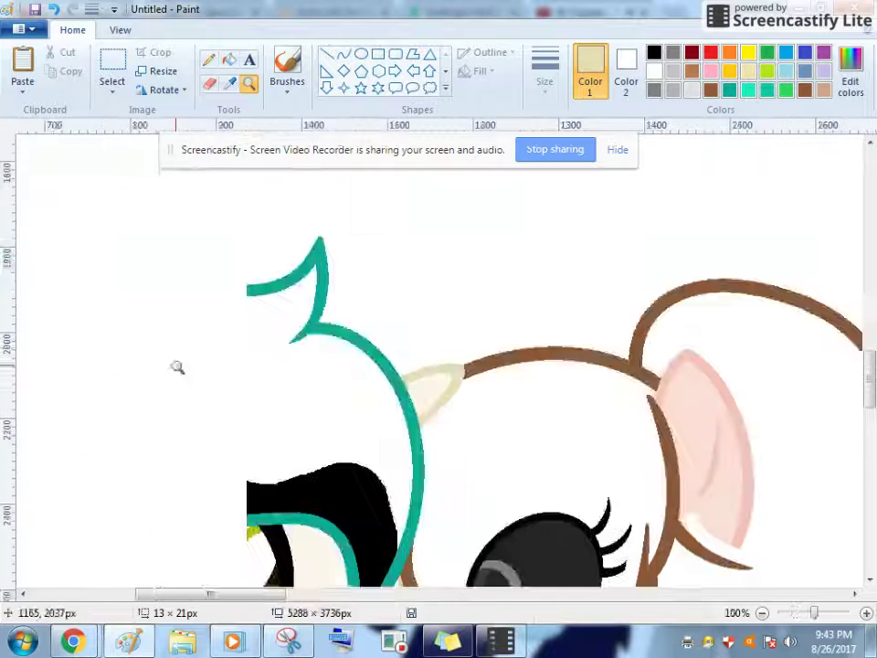
pyautogui.click(228, 59)
pyautogui.click(326, 257)
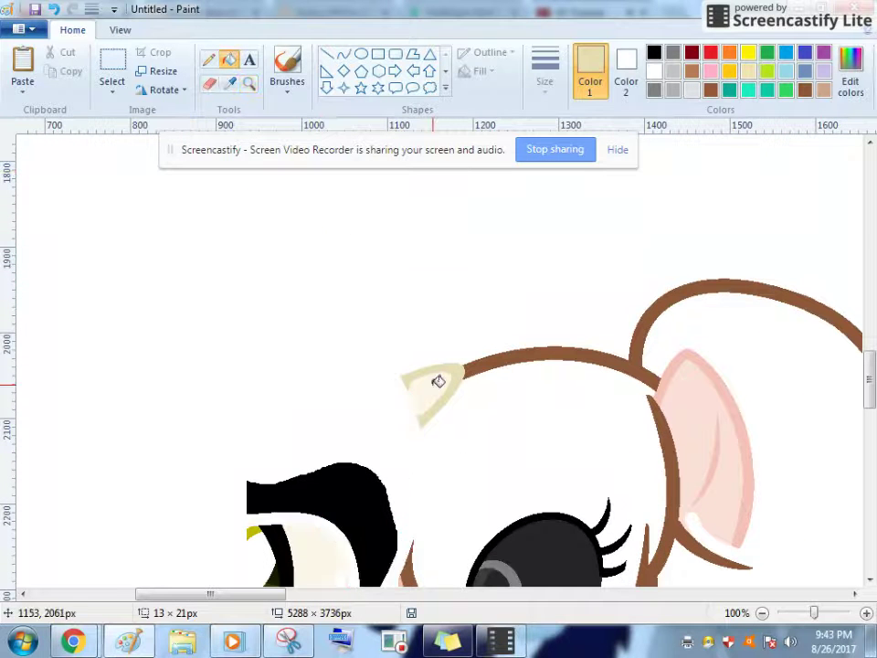
# Fill the copy's leftover horn, black brow and cream face areas with white and erase the small cream marks above the muzzle
pyautogui.scroll(-3, 438, 328)
pyautogui.rightClick(440, 268)
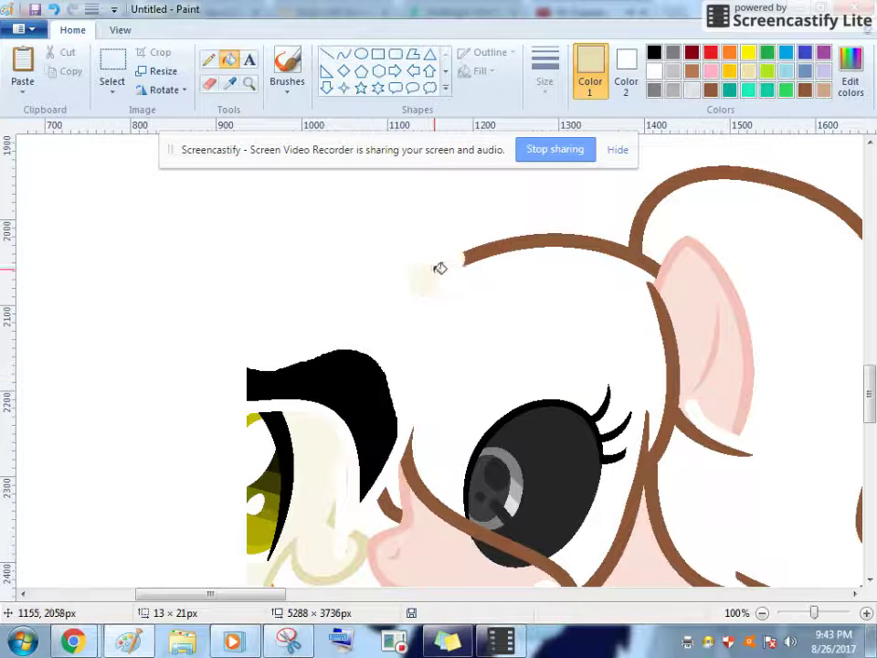
pyautogui.scroll(-3, 361, 374)
pyautogui.rightClick(300, 332)
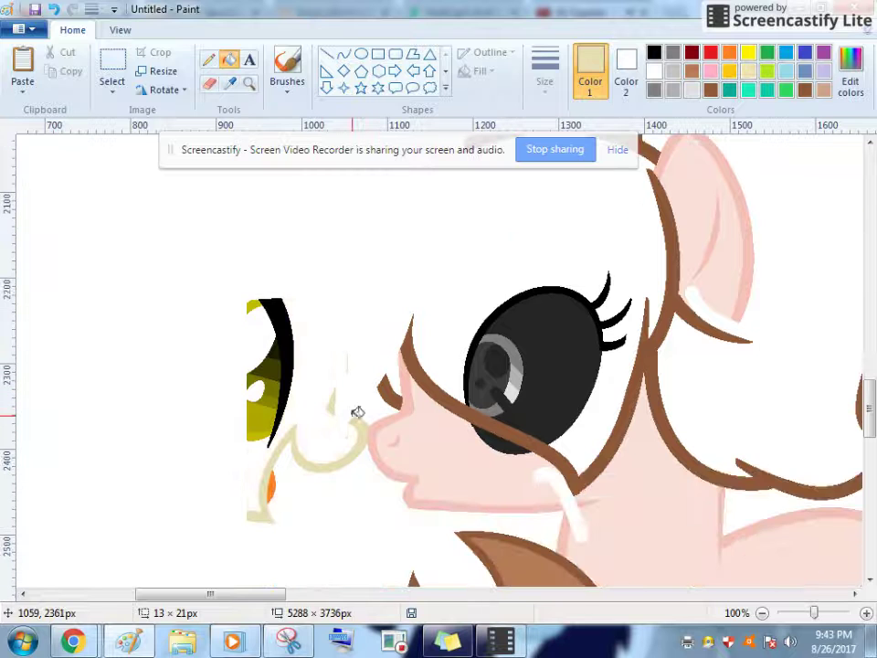
pyautogui.click(209, 83)
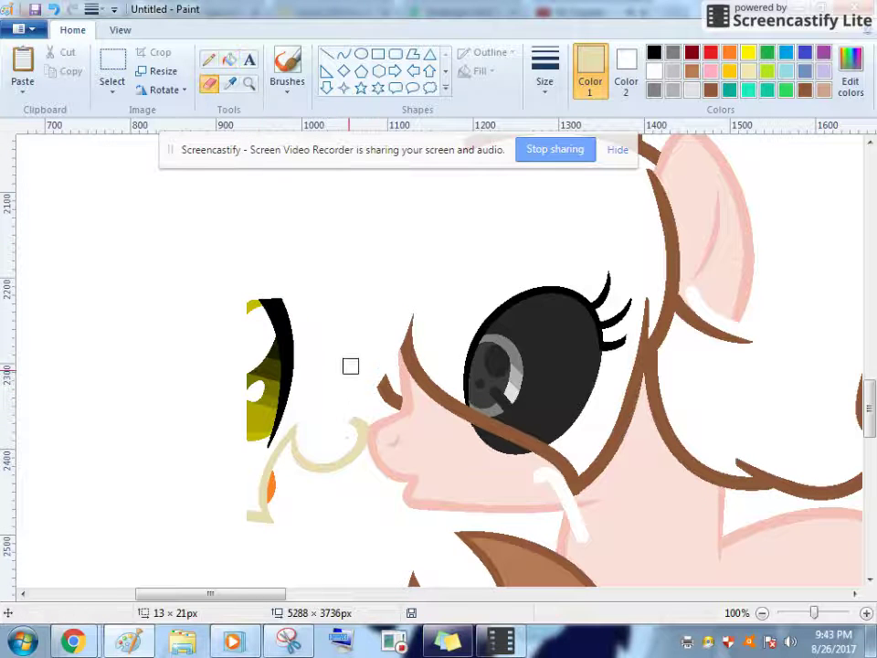
pyautogui.scroll(-6, 354, 303)
pyautogui.scroll(6, 303, 274)
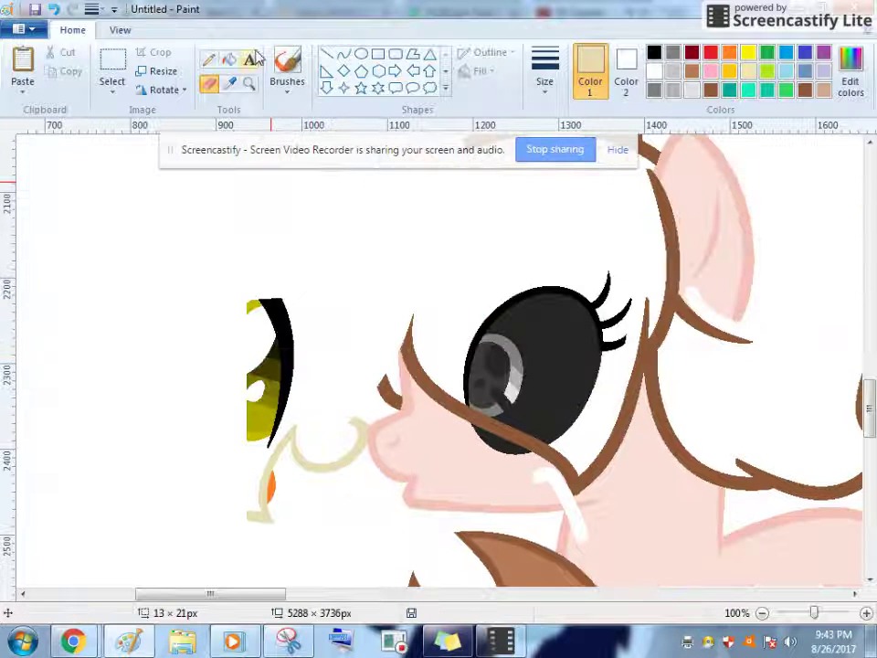
# Fill the leftover eye outline, cream muzzle outline and orange patch with white and erase the remaining yellow eye pieces
pyautogui.click(228, 60)
pyautogui.rightClick(298, 319)
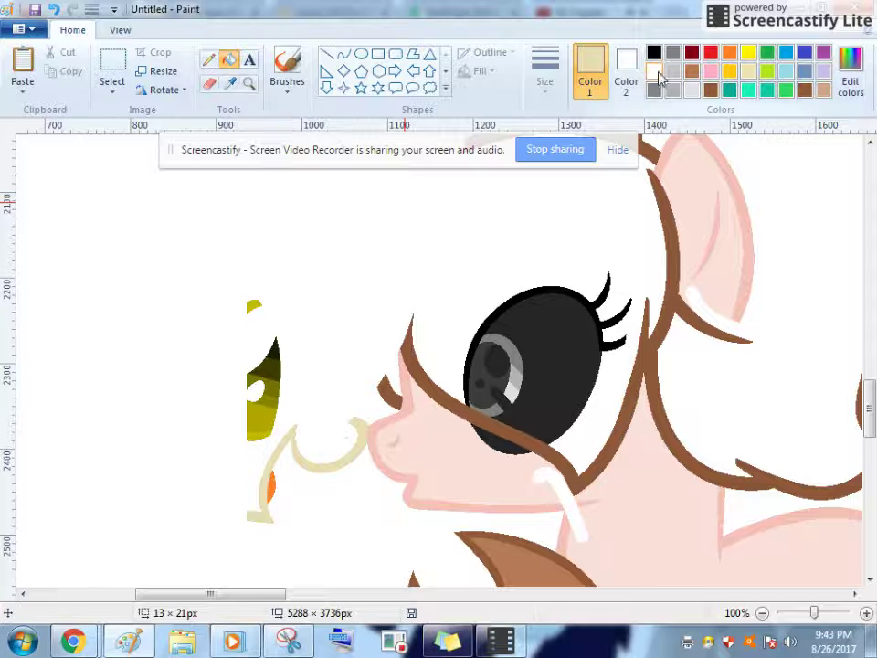
pyautogui.click(361, 421)
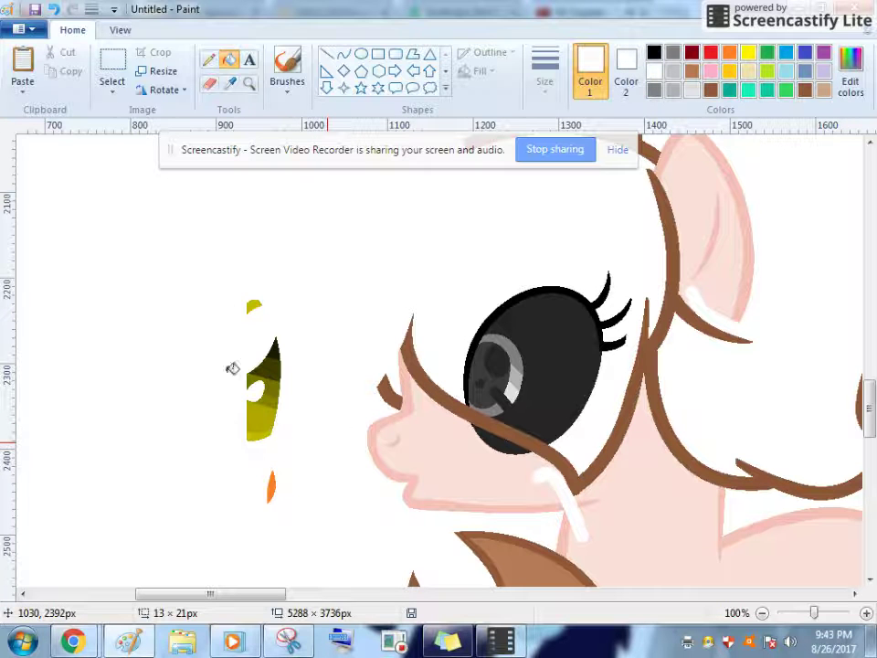
pyautogui.click(258, 424)
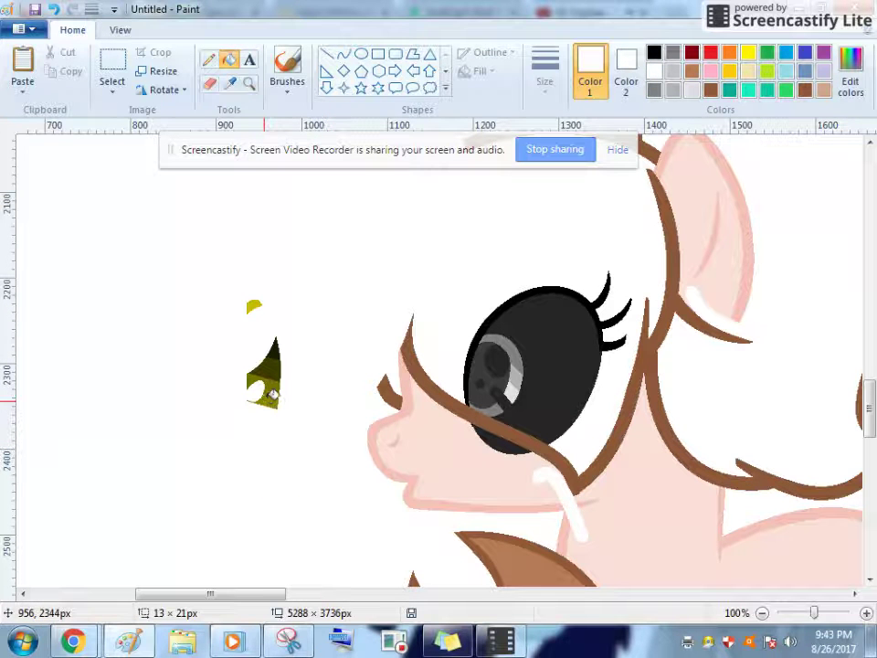
pyautogui.click(210, 83)
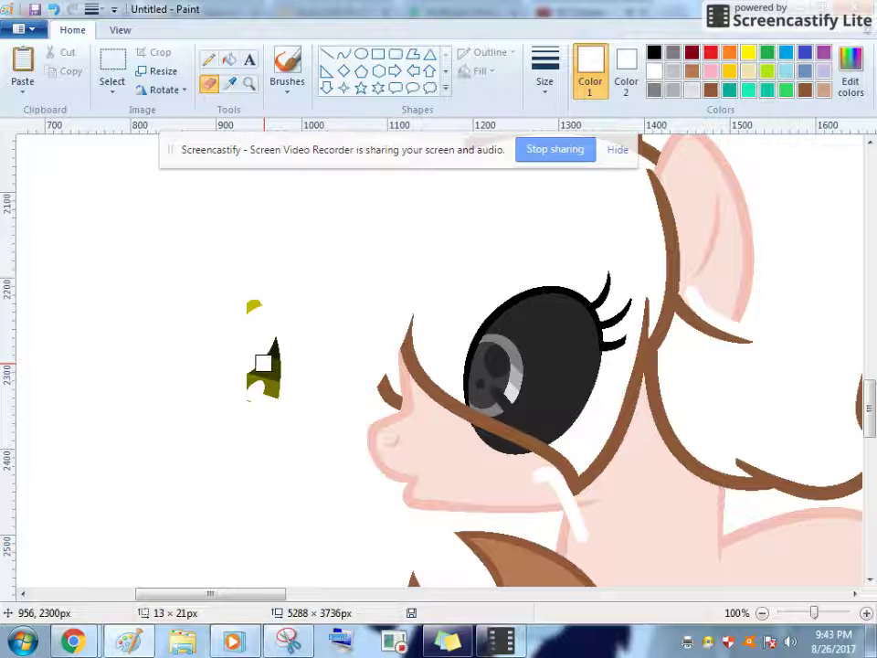
pyautogui.hotkey('ctrl', '+')
pyautogui.moveTo(327, 413)
pyautogui.mouseDown()
pyautogui.moveTo(264, 295)
pyautogui.moveTo(259, 355)
pyautogui.moveTo(273, 408)
pyautogui.moveTo(267, 333)
pyautogui.mouseUp()
# Select the whole cleaned-up pink pony copy with its brown mane and tail and cut it to the clipboard
pyautogui.click(248, 83)
pyautogui.rightClick(343, 292)
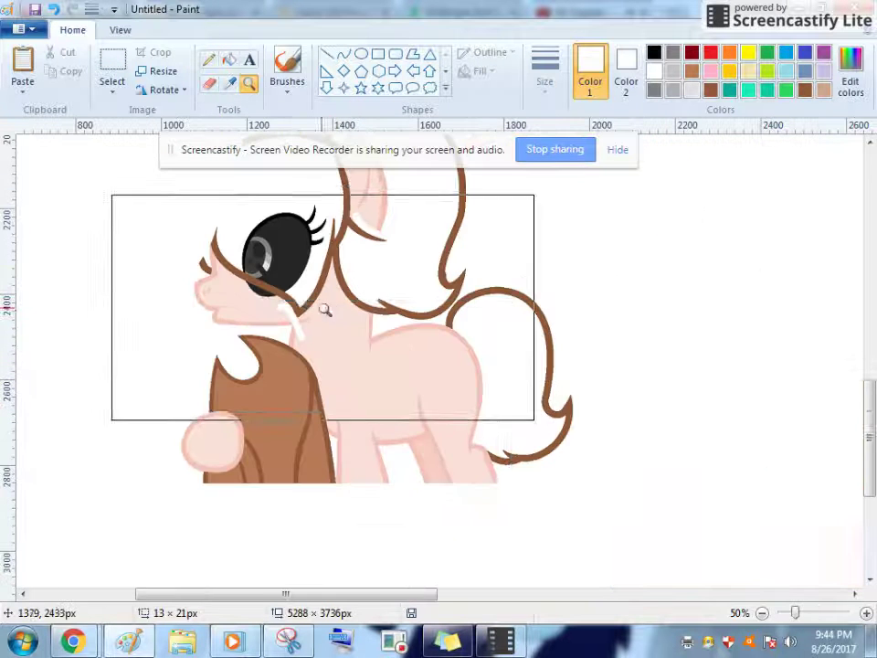
pyautogui.scroll(5, 310, 297)
pyautogui.click(113, 60)
pyautogui.moveTo(92, 231); pyautogui.dragTo(632, 585)
pyautogui.rightClick(446, 383)
pyautogui.click(467, 393)
# Fill the outline of the original pink pony's raised hoof with red as an alignment marker
pyautogui.scroll(8, 397, 360)
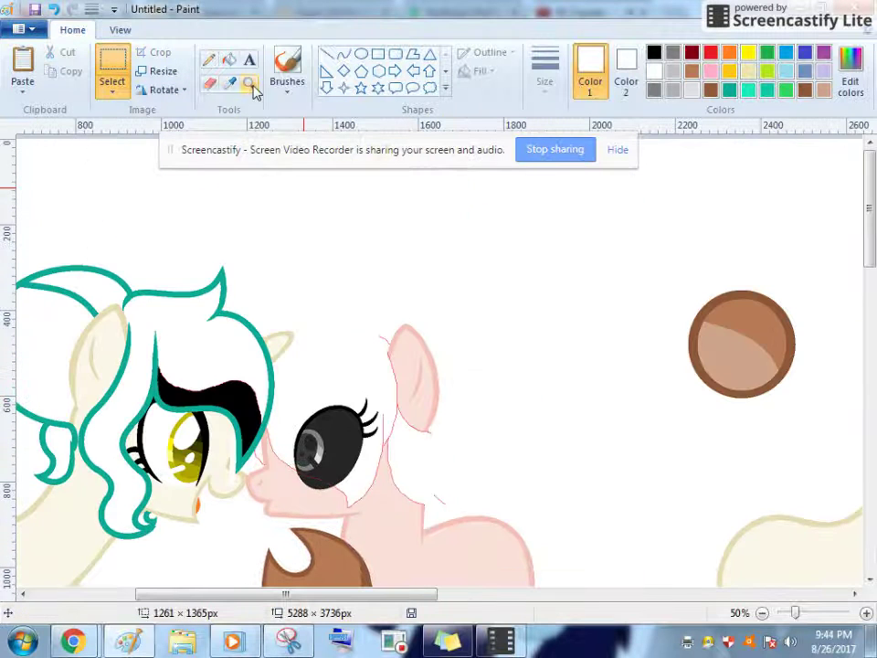
pyautogui.click(251, 88)
pyautogui.scroll(-1, 420, 458)
pyautogui.click(389, 440)
pyautogui.click(386, 438)
pyautogui.rightClick(344, 353)
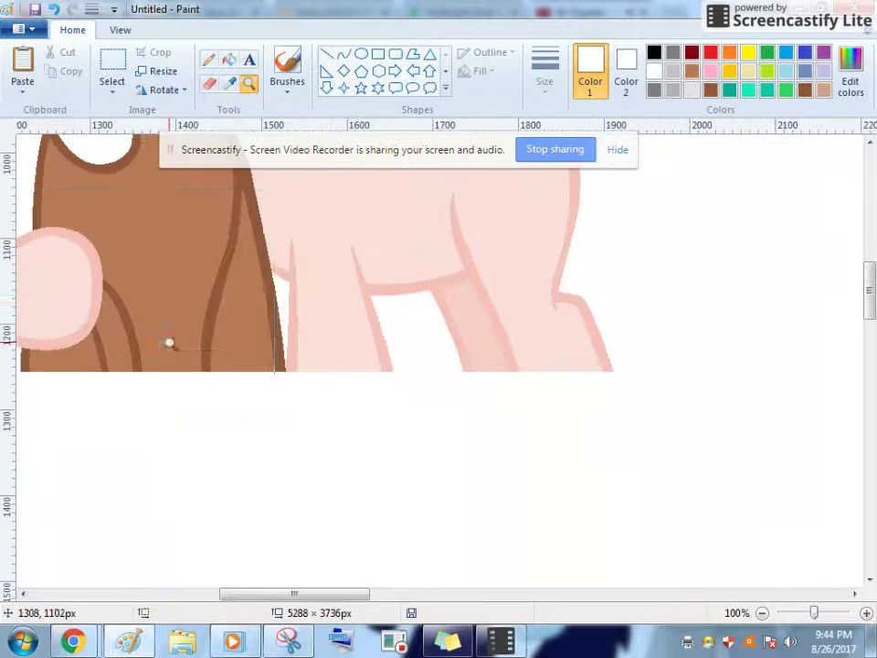
pyautogui.click(173, 345)
pyautogui.click(229, 59)
pyautogui.click(711, 53)
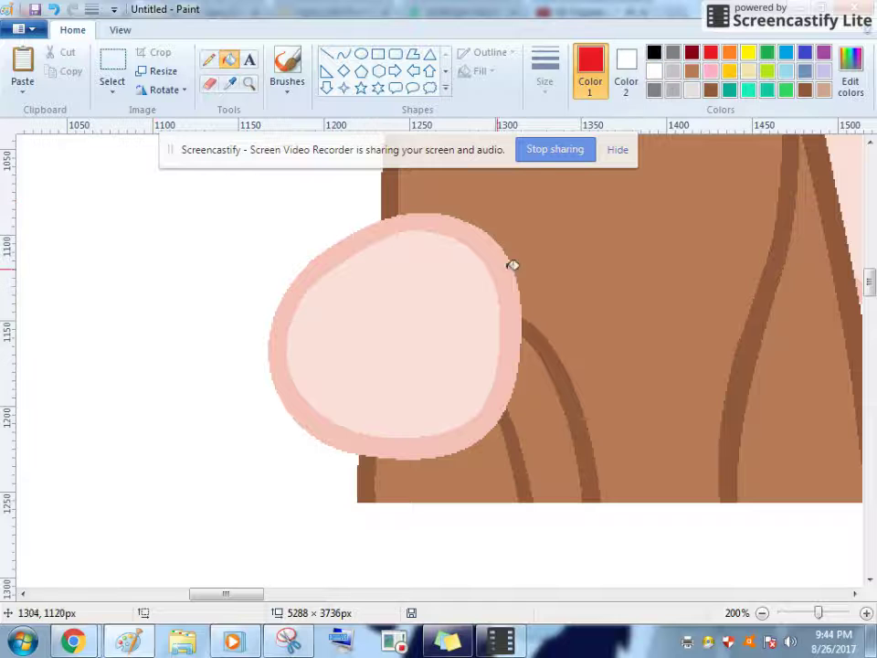
pyautogui.click(500, 265)
# Paste the cleaned pony and align its raised hoof over the red-outlined hoof on the original drawing
pyautogui.click(23, 62)
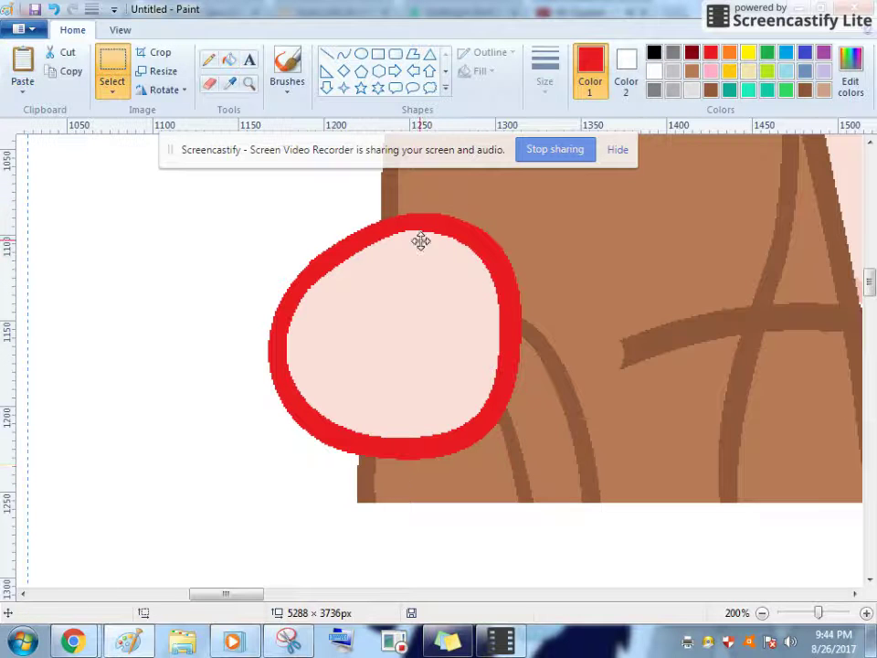
pyautogui.moveTo(471, 380)
pyautogui.mouseDown()
pyautogui.moveTo(433, 309)
pyautogui.moveTo(423, 235)
pyautogui.mouseUp()
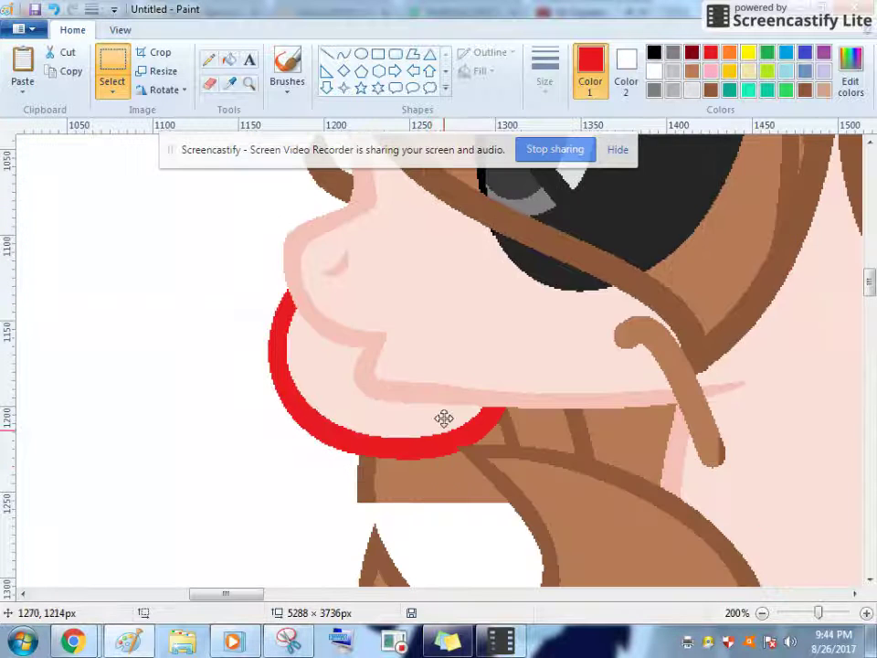
pyautogui.moveTo(442, 465); pyautogui.dragTo(437, 190)
pyautogui.moveTo(431, 441); pyautogui.dragTo(438, 221)
pyautogui.moveTo(455, 397); pyautogui.dragTo(484, 374)
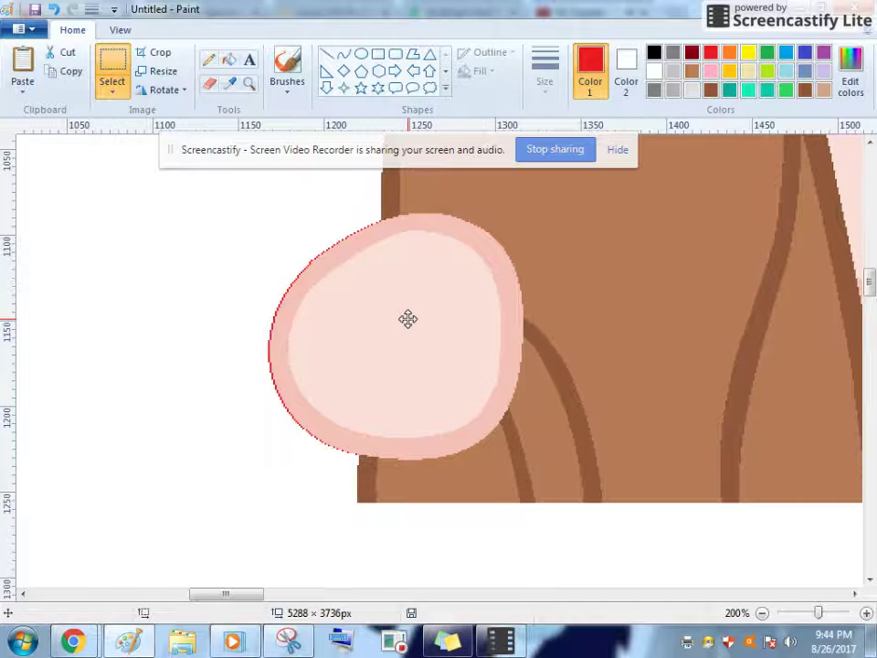
# Examine how the pasted mane and tail line up with the teal-maned pony's outline, horn and black brow
pyautogui.click(251, 87)
pyautogui.rightClick(357, 305)
pyautogui.rightClick(357, 305)
pyautogui.scroll(3, 355, 309)
pyautogui.click(237, 360)
pyautogui.scroll(3, 493, 430)
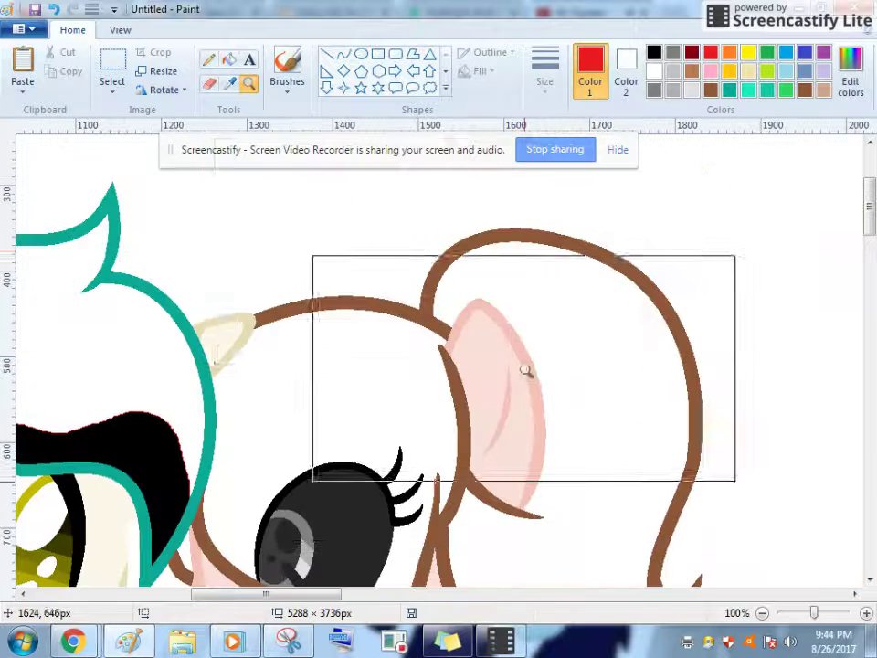
pyautogui.scroll(-3, 411, 237)
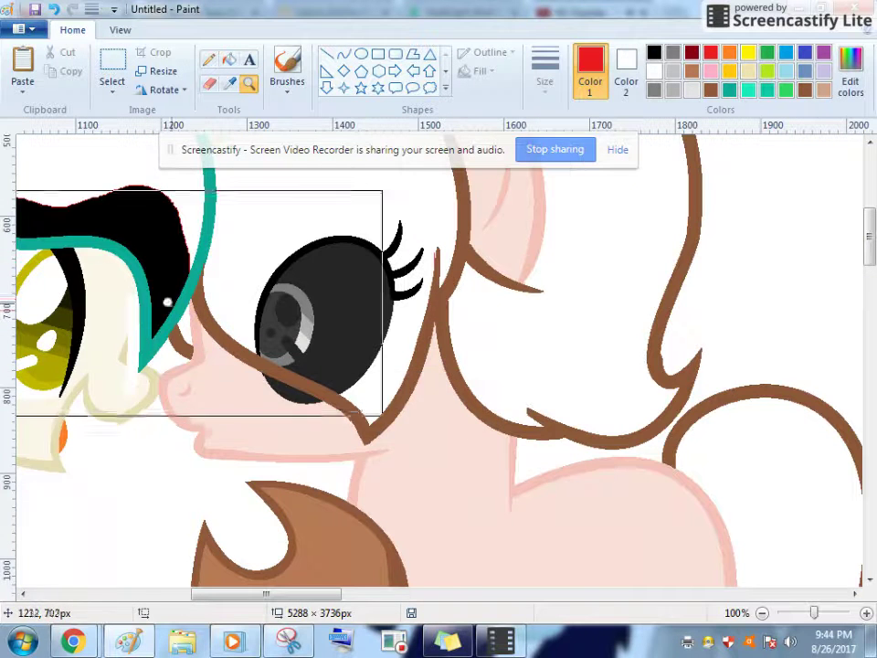
pyautogui.scroll(3, 192, 313)
pyautogui.scroll(-2, 192, 312)
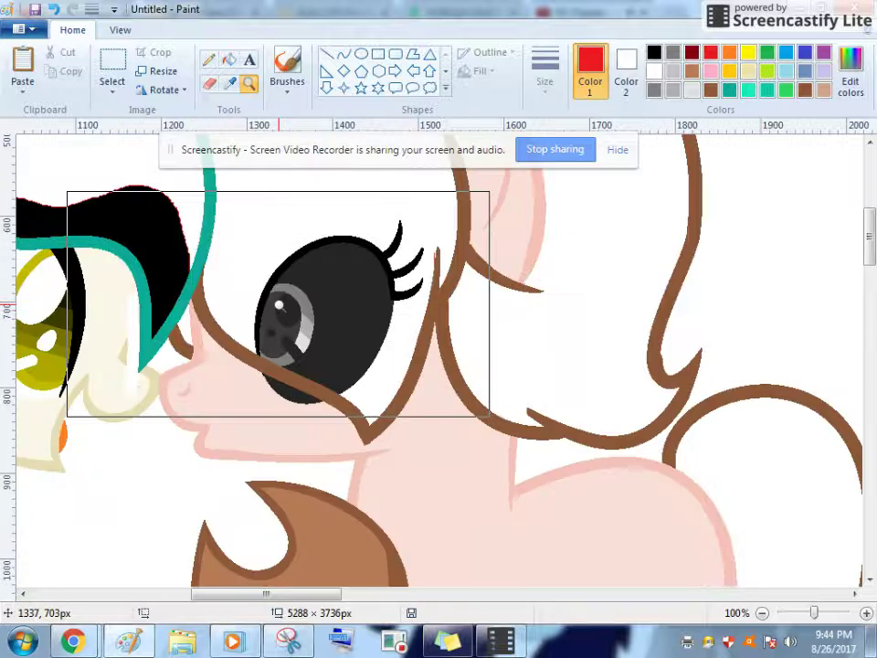
pyautogui.rightClick(277, 306)
pyautogui.rightClick(277, 306)
pyautogui.click(120, 241)
pyautogui.scroll(1, 193, 316)
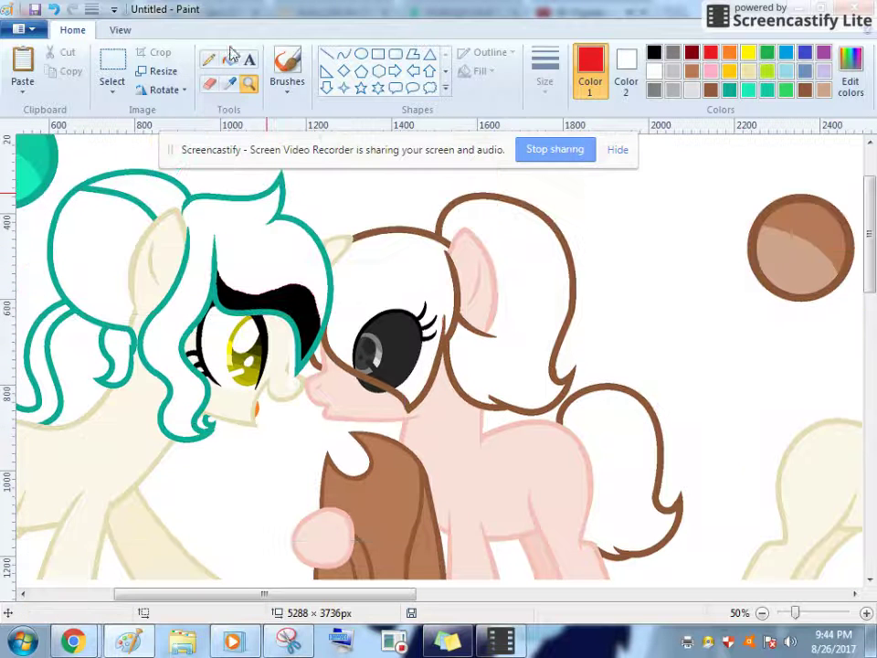
# Fill the cream pony's forelock and upper ponytail with the bright teal sampled from the teal reference circle
pyautogui.moveTo(347, 596); pyautogui.dragTo(275, 596)
pyautogui.scroll(2, 198, 379)
pyautogui.click(186, 263)
pyautogui.click(440, 348)
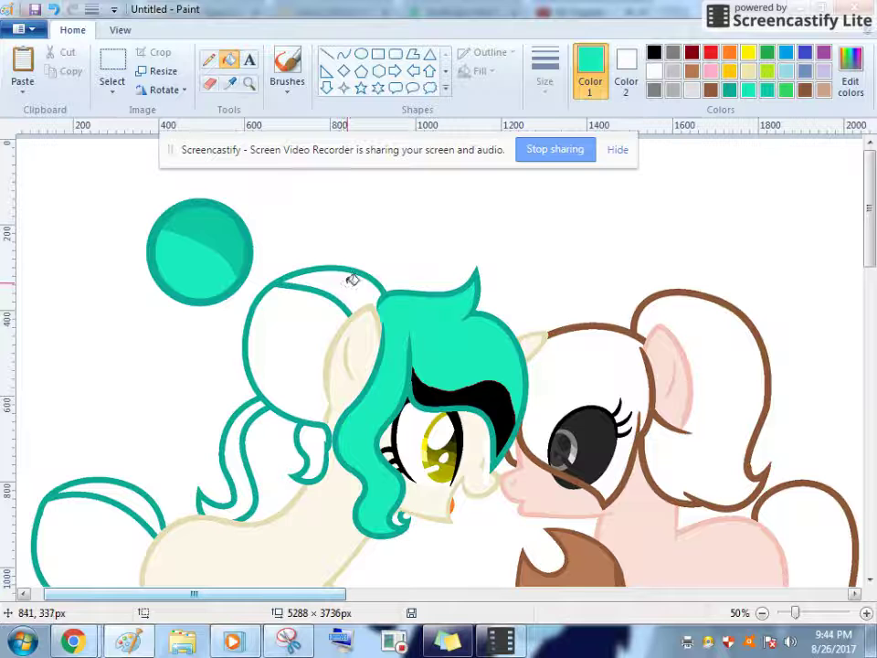
pyautogui.click(309, 319)
# Recolour the black brow band beneath the cream pony's teal forelock, filling it with red
pyautogui.click(501, 384)
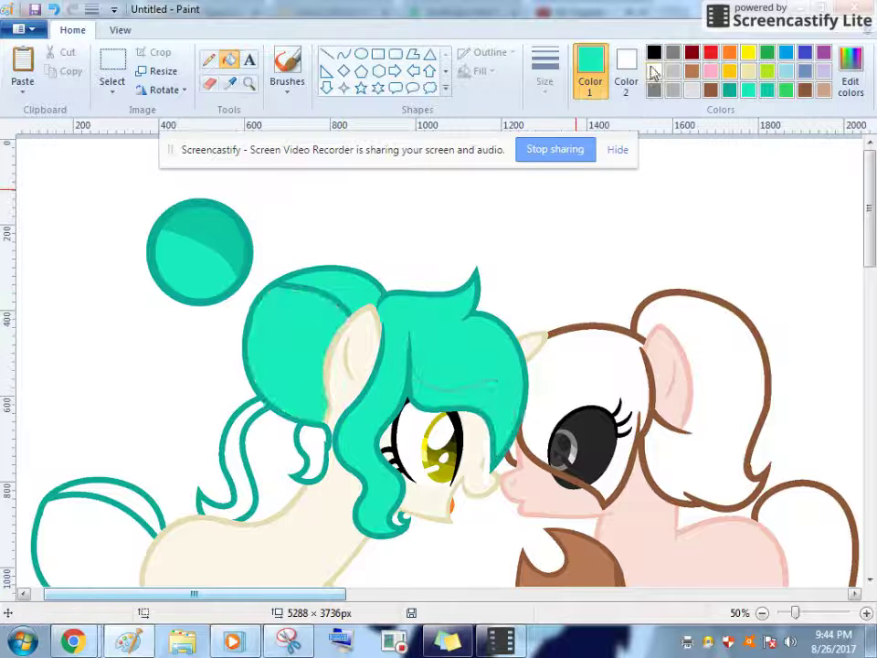
pyautogui.click(710, 52)
pyautogui.click(496, 401)
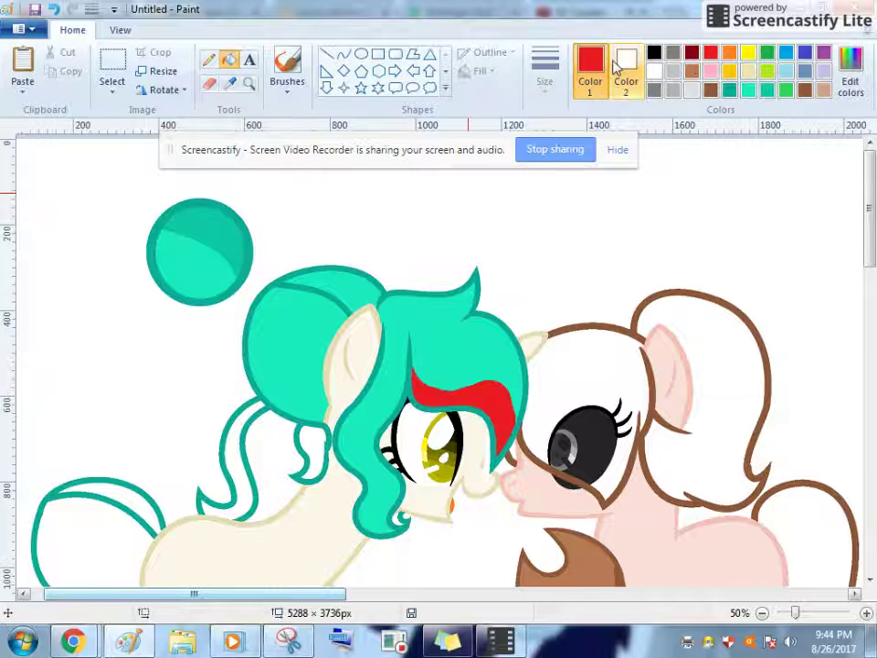
# Resample the bright teal and fill the cream pony's lower mane strands and tail with it
pyautogui.click(230, 83)
pyautogui.click(486, 369)
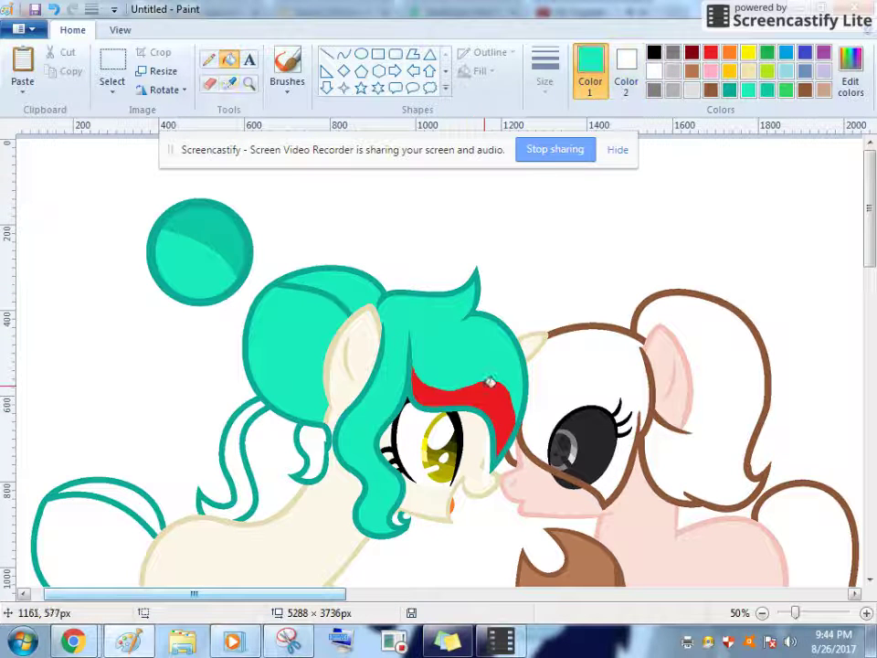
pyautogui.click(490, 384)
pyautogui.scroll(-3, 484, 370)
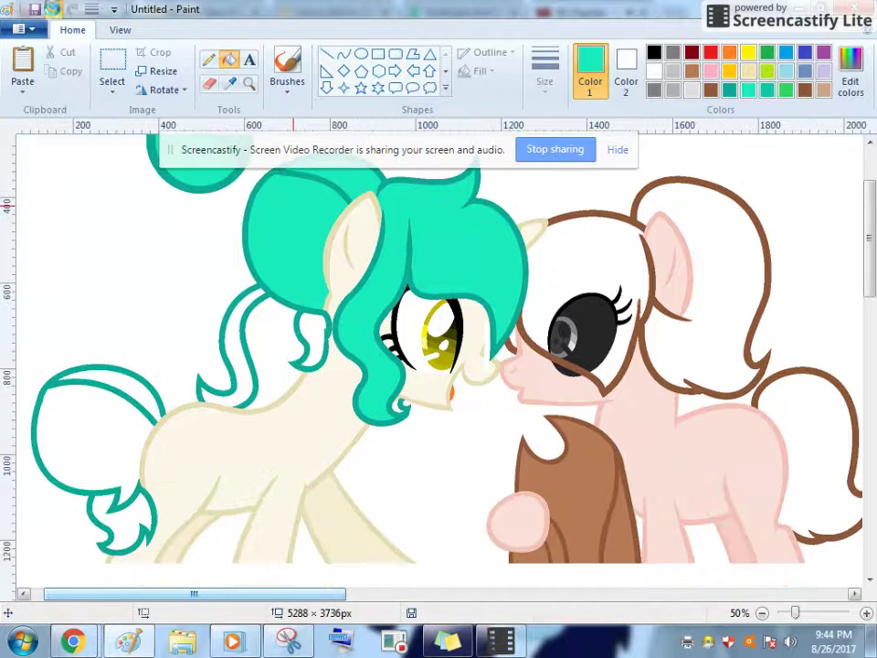
pyautogui.hotkey('ctrl', 'z')
pyautogui.click(265, 374)
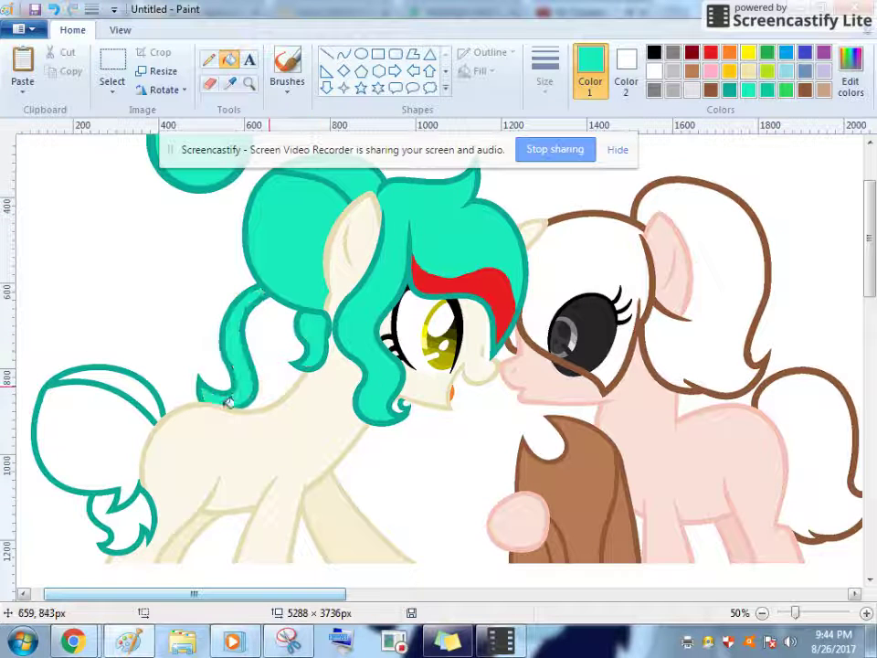
pyautogui.click(123, 416)
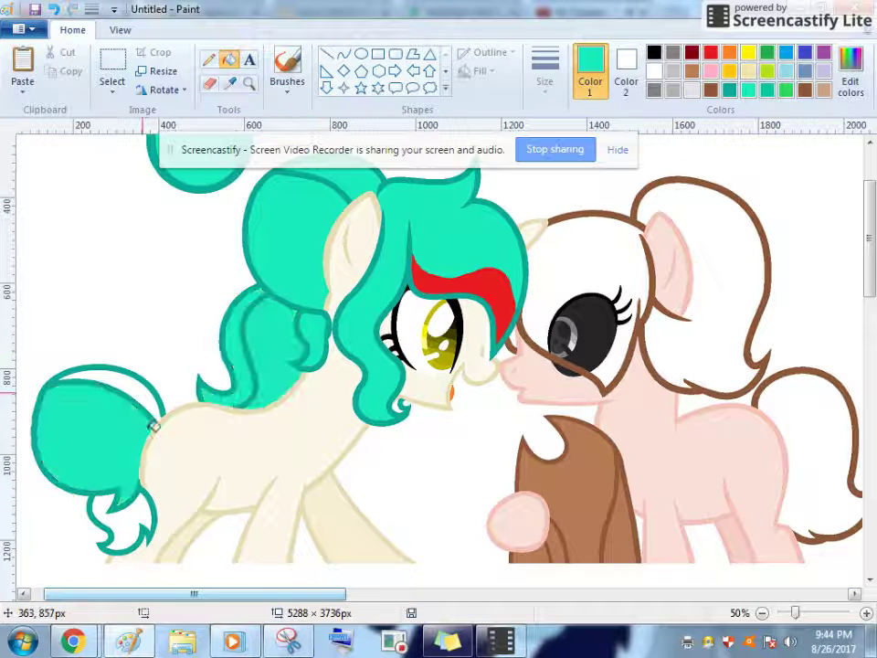
# Fill the shaded sections of the cream pony's ponytail, mane strand and tail with the darker teal sampled from the reference circle
pyautogui.click(229, 82)
pyautogui.scroll(3, 242, 251)
pyautogui.click(242, 251)
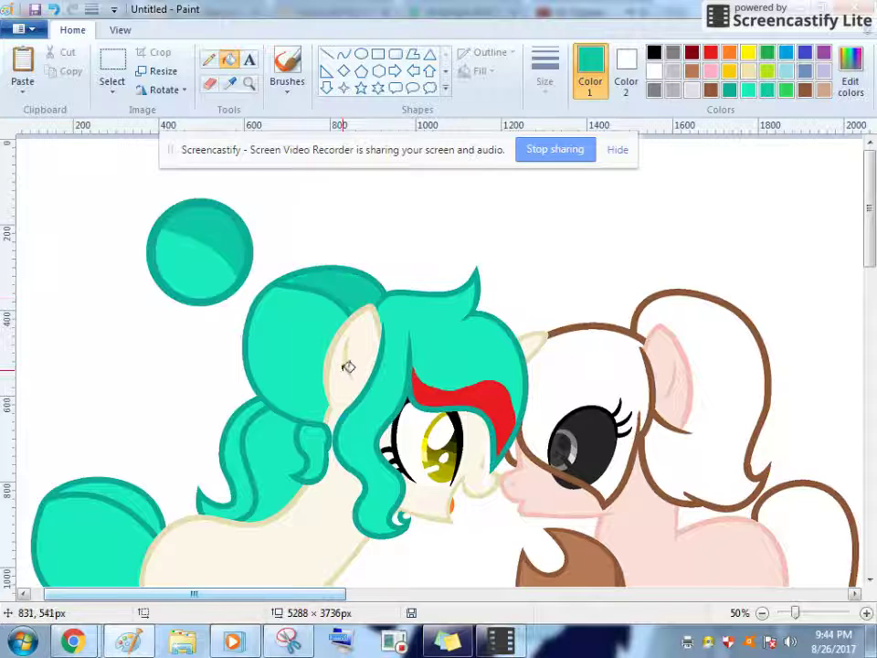
pyautogui.scroll(-3, 348, 365)
pyautogui.click(237, 337)
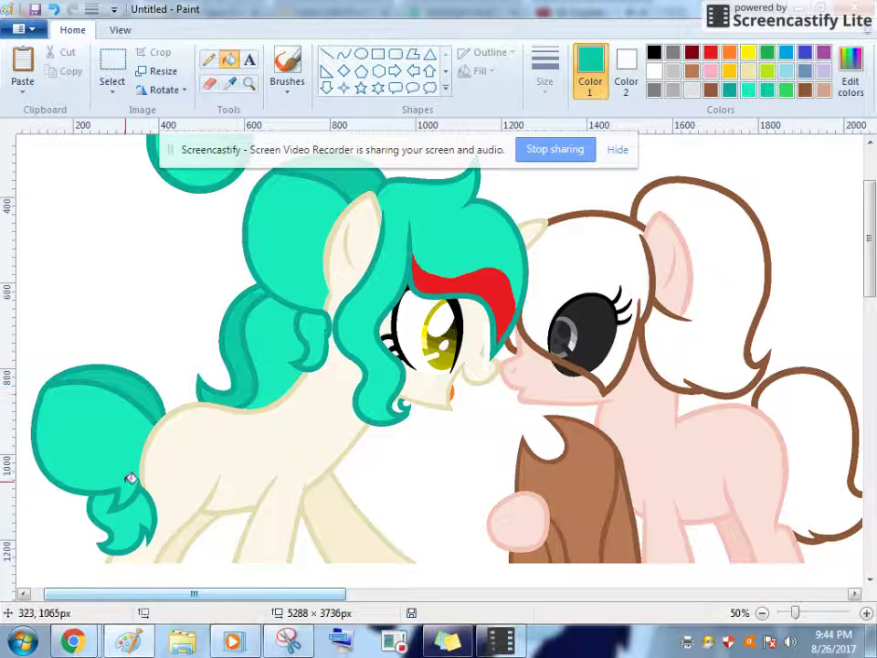
# Fill the red brow band beneath the teal forelock with black
pyautogui.click(248, 83)
pyautogui.click(525, 270)
pyautogui.click(448, 323)
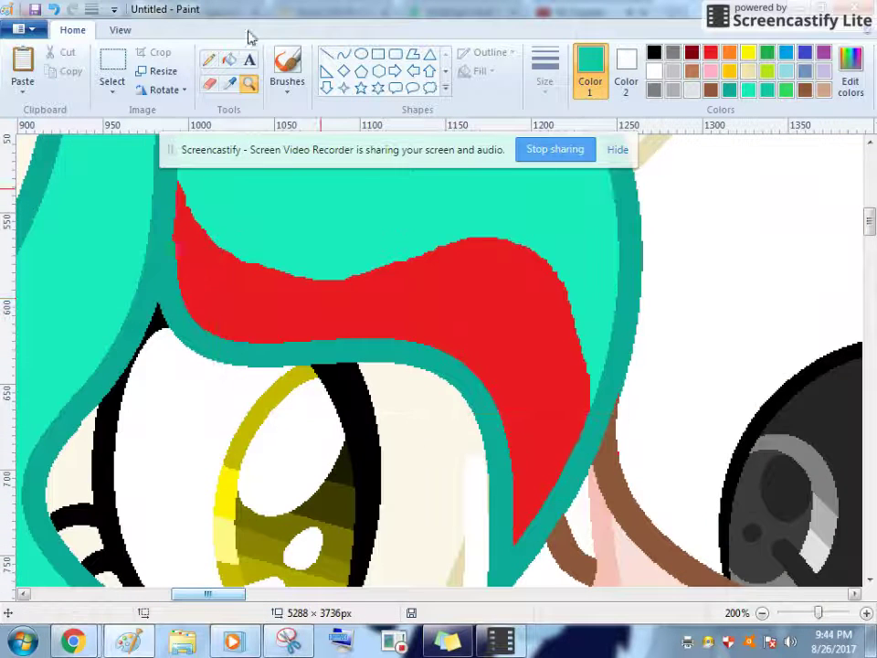
pyautogui.click(229, 60)
pyautogui.scroll(3, 411, 365)
pyautogui.click(654, 52)
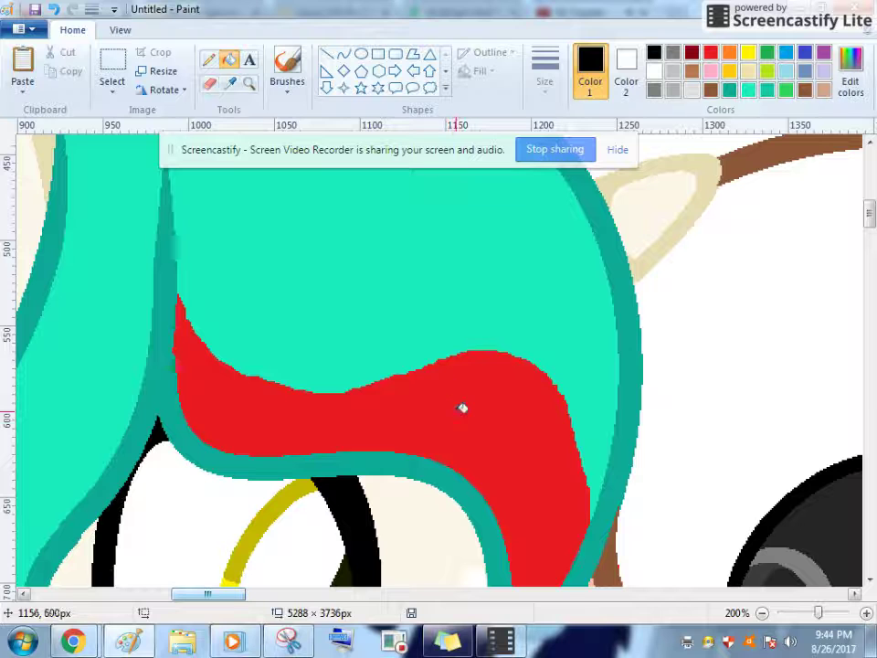
pyautogui.click(456, 390)
# Trace the upper edge of the black brow band with a black curve starting at its pointed tip
pyautogui.click(343, 55)
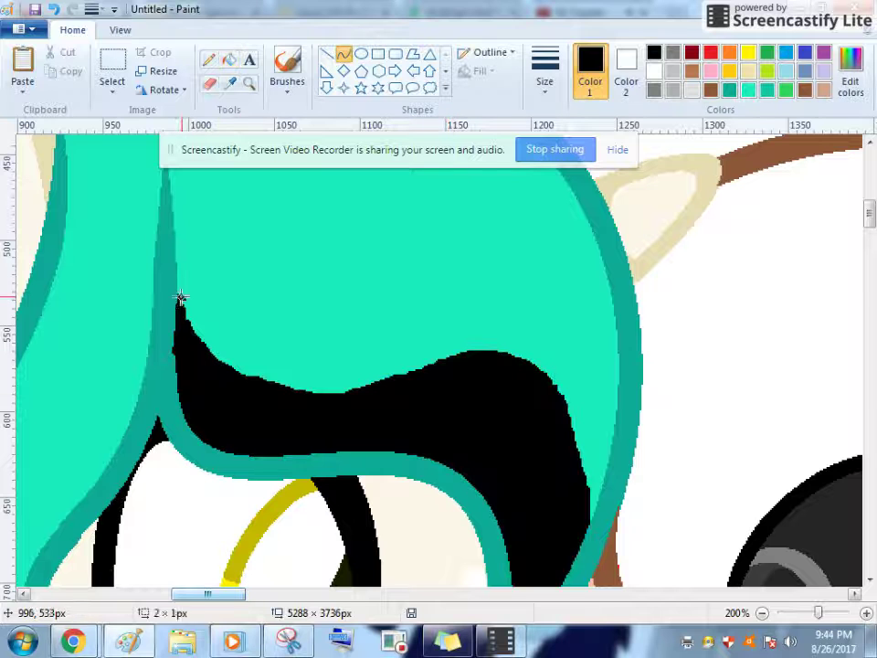